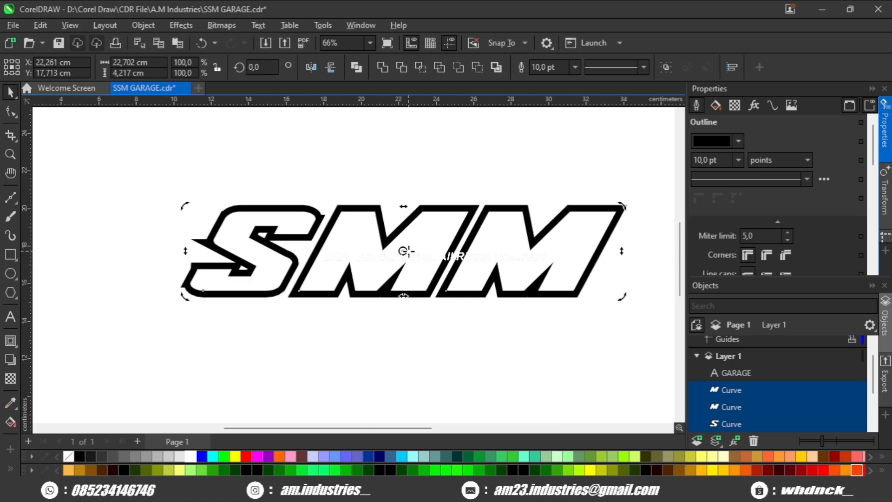
- Select the letter S and use the Shape tool to clean up surplus nodes on its lower-left curve and lower arm's tip
click(364, 172)
scroll(151, 253, up, 3)
click(237, 259)
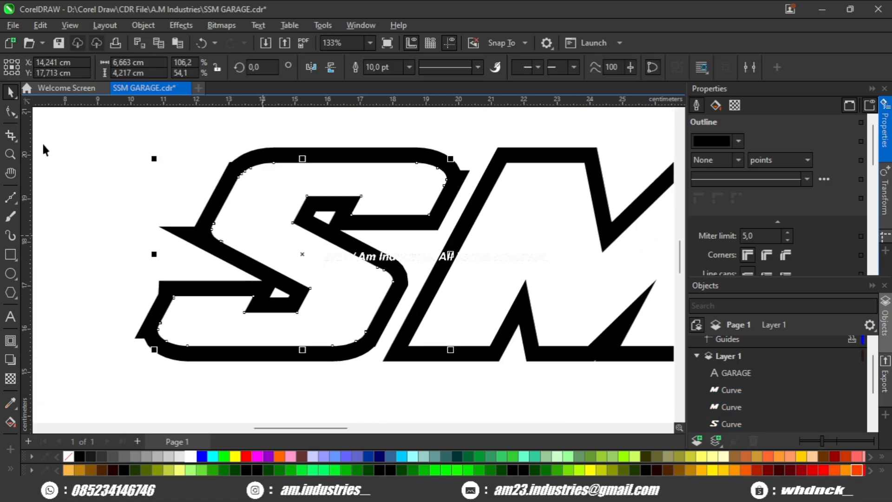
key(F10)
scroll(219, 294, up, 5)
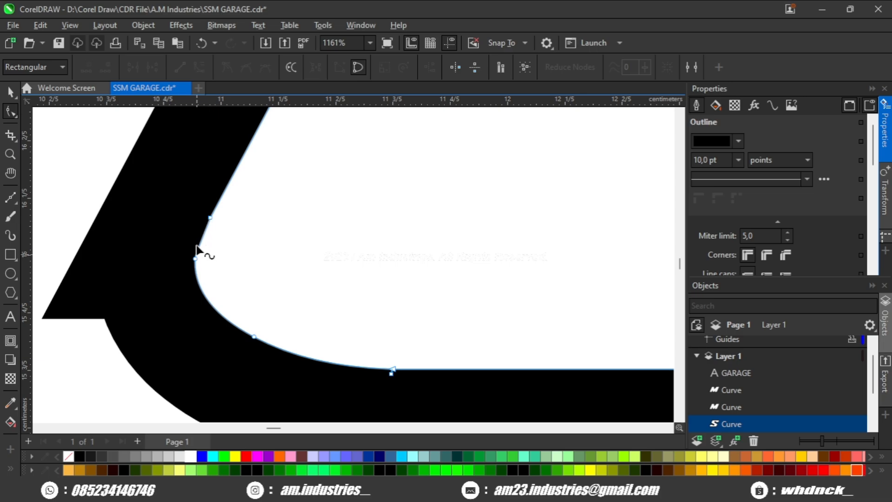
scroll(204, 246, up, 2)
scroll(214, 251, down, 2)
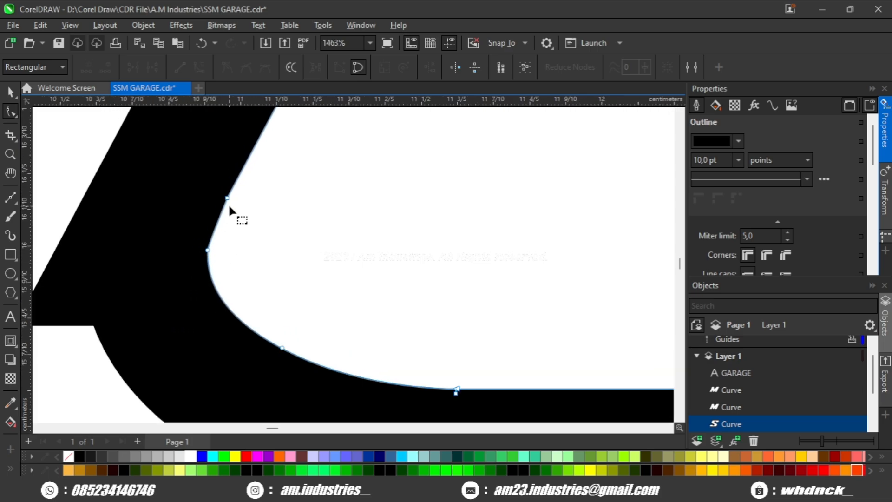
scroll(261, 222, down, 2)
scroll(255, 195, up, 2)
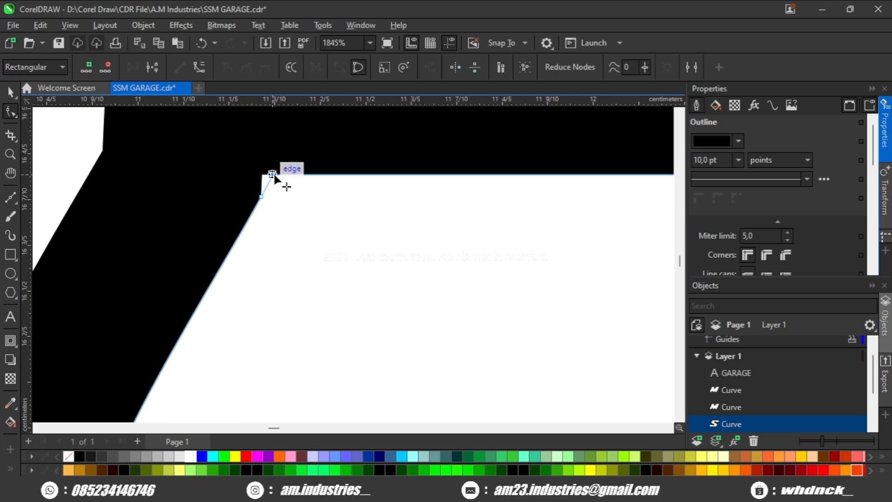
- Remove the surplus nodes on the S's lower-right curve and at the upper end of its left bend
scroll(273, 174, down, 4)
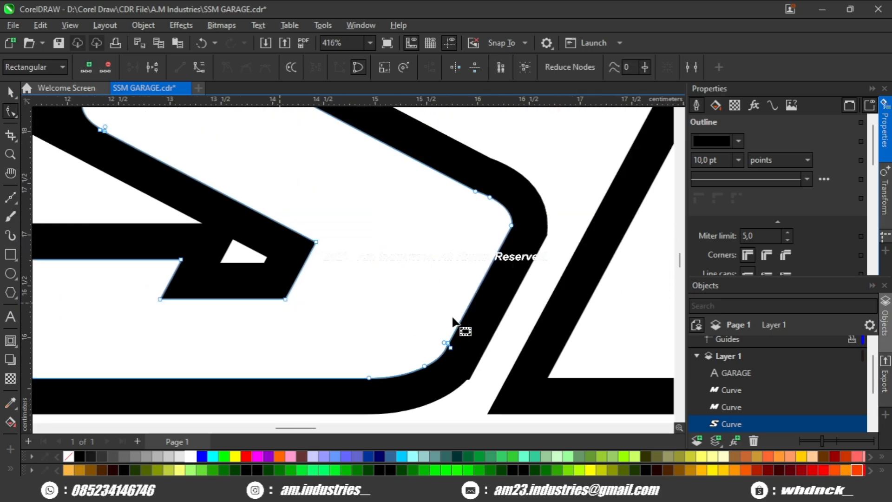
scroll(453, 320, down, 5)
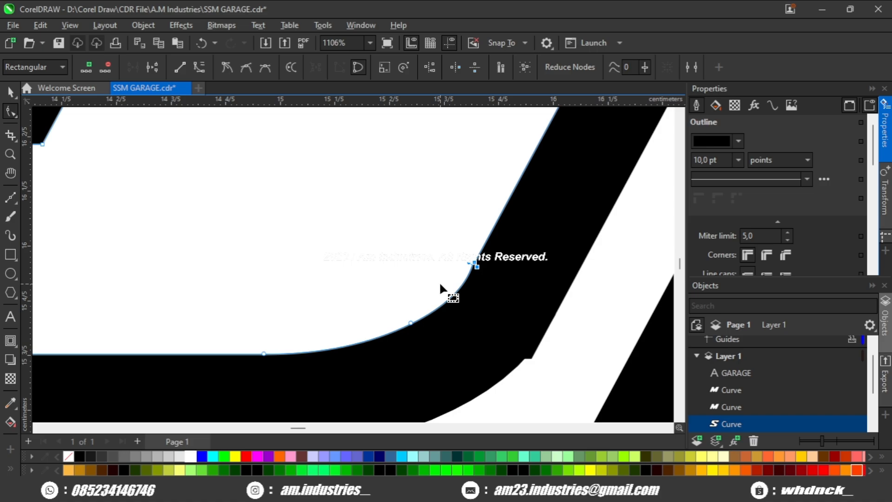
scroll(439, 280, down, 4)
scroll(283, 212, up, 4)
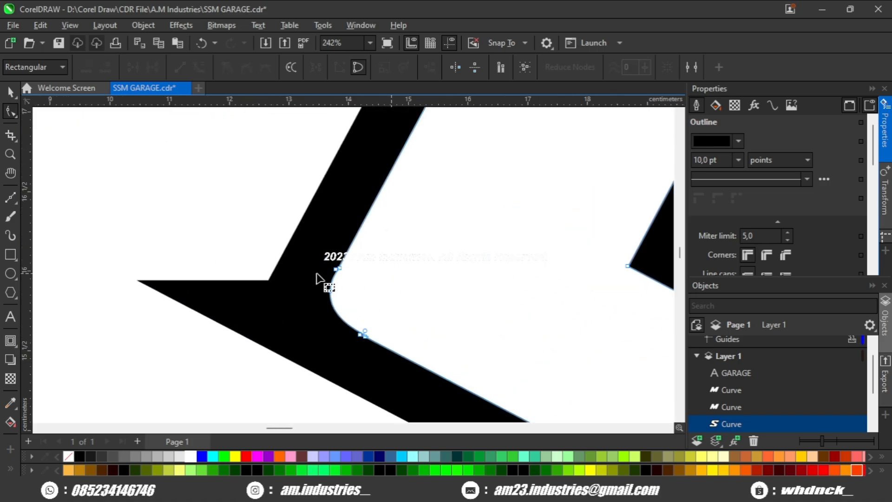
key(Delete)
scroll(339, 263, down, 4)
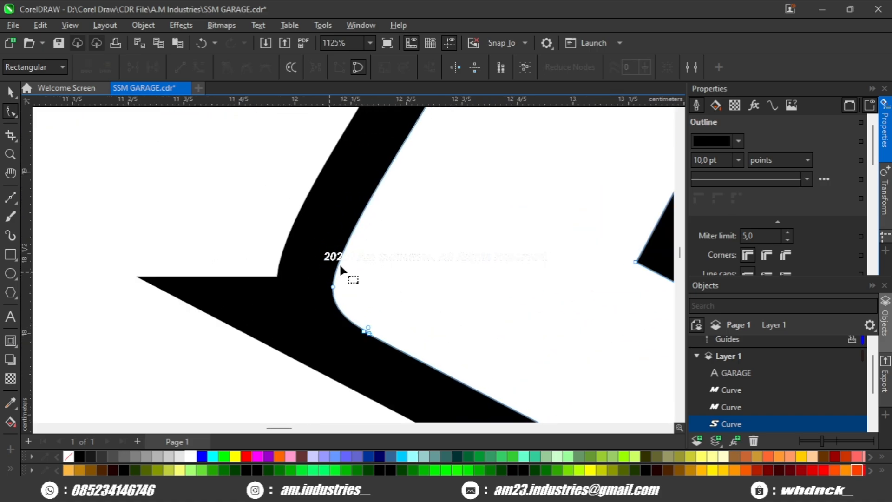
- Try to delete the extra nodes at the lower end of the S's left bend
scroll(367, 298, up, 2)
drag(374, 282, 344, 319)
key(Delete)
scroll(345, 320, down, 3)
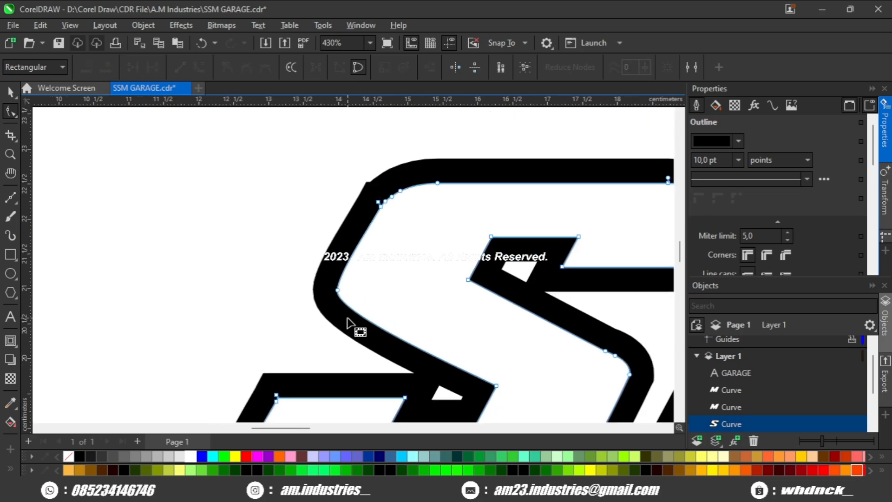
- Tidy the overlapping nodes at the lower end of the S's left bend so they follow the diagonal edge
scroll(353, 302, up, 7)
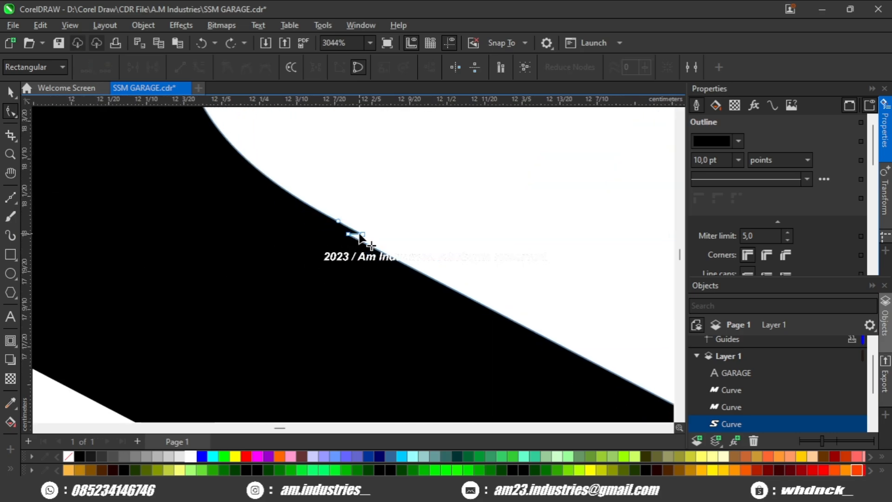
click(349, 233)
scroll(349, 234, down, 4)
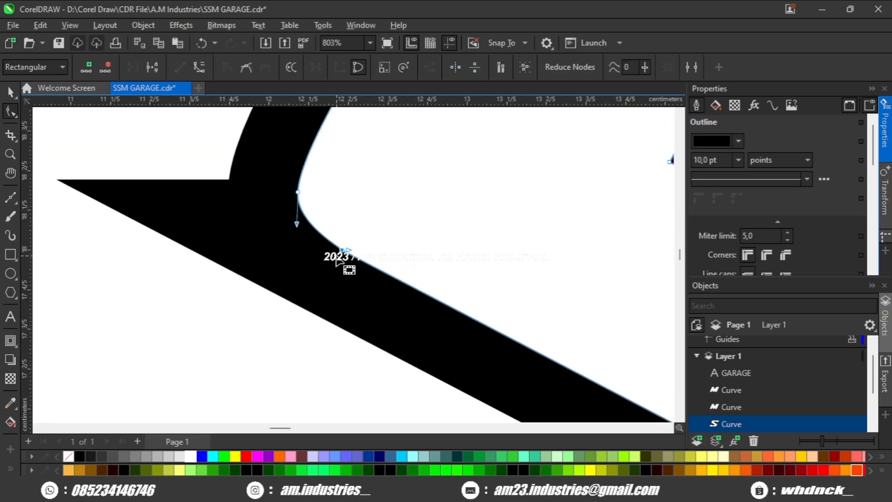
scroll(336, 258, up, 4)
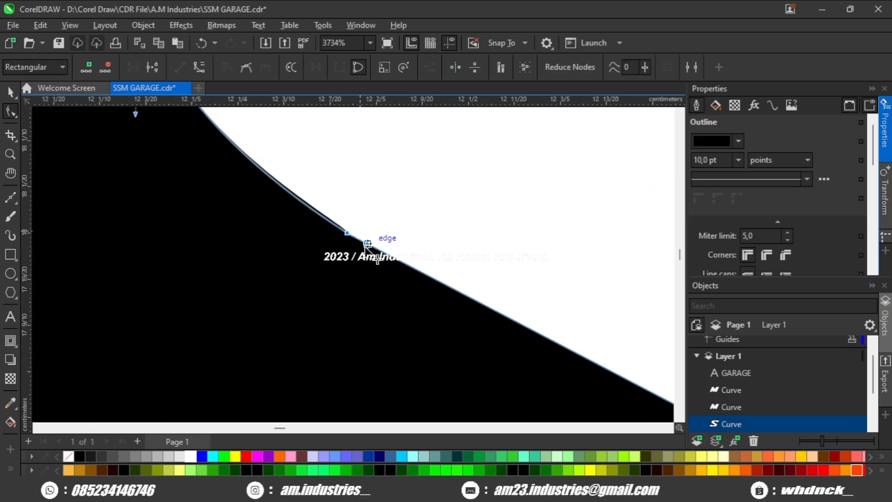
scroll(376, 248, down, 5)
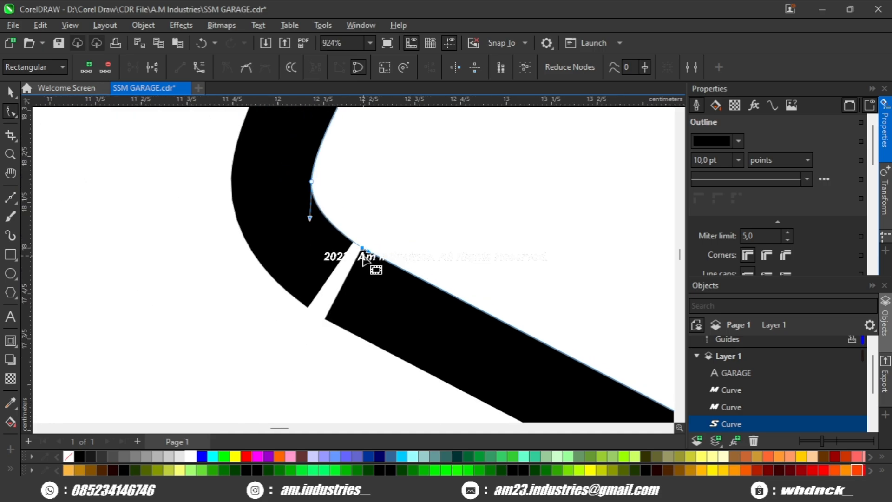
scroll(290, 241, up, 1)
click(339, 253)
scroll(342, 280, up, 1)
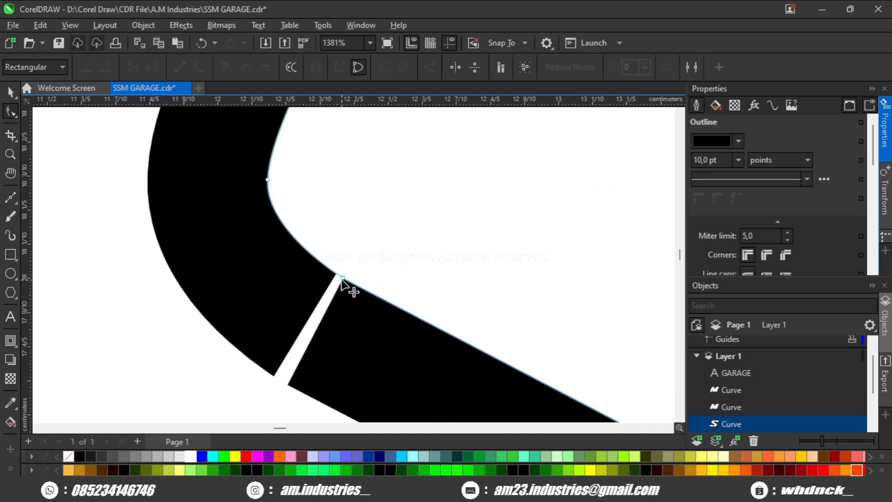
- Try to move the joint node below the S's left bend down off the edge, and undo the move
drag(343, 278, 326, 302)
scroll(320, 313, down, 1)
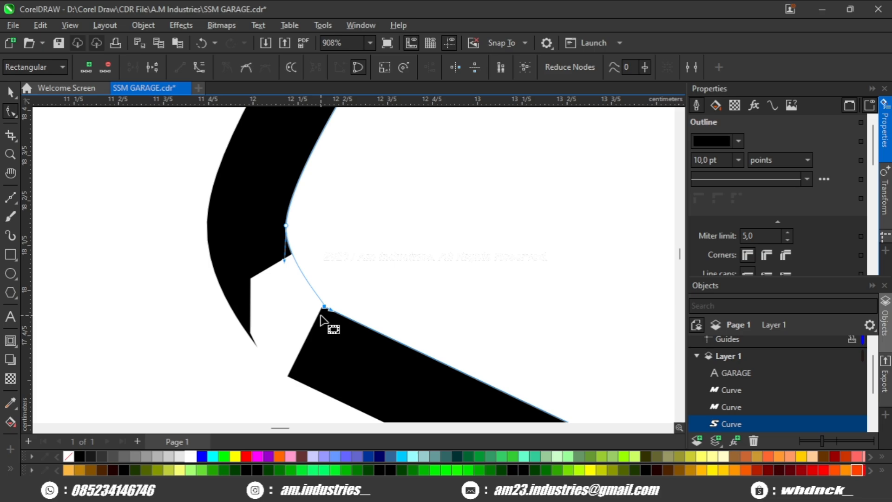
key(ctrl+z)
- Delete the surplus nodes where the S's upper-left curve meets its slanted side
scroll(320, 314, down, 3)
scroll(294, 247, up, 4)
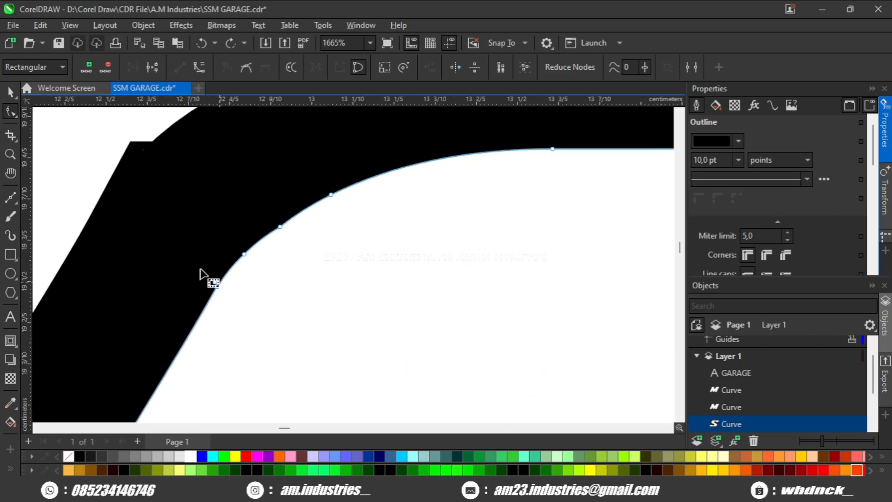
key(Delete)
scroll(242, 303, down, 4)
drag(344, 307, 114, 229)
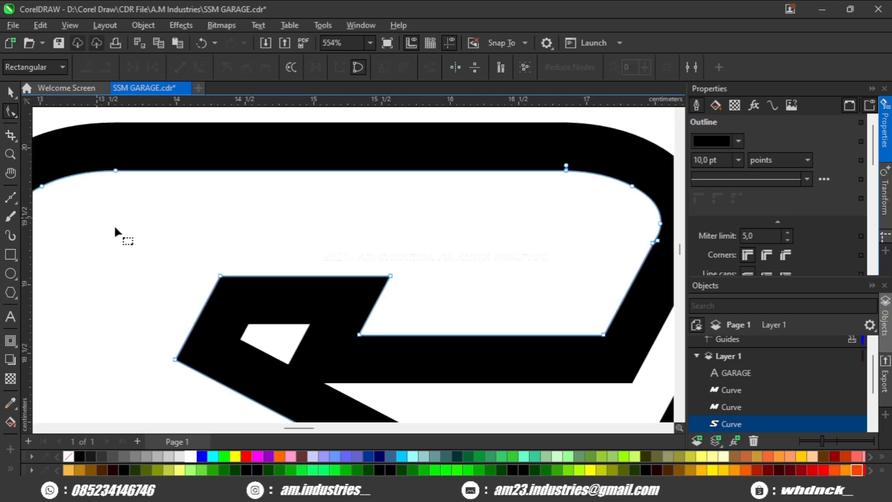
- Delete the surplus nodes where the S's upper-right curve meets its slanted side
scroll(139, 231, down, 1)
scroll(501, 247, up, 1)
scroll(507, 253, up, 1)
scroll(509, 260, down, 4)
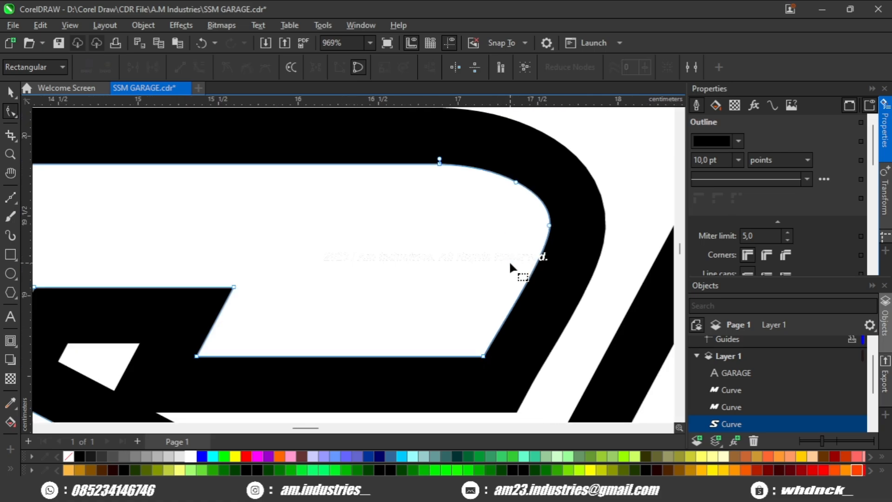
scroll(509, 260, down, 4)
- Move the first M closer to the S until their black outlines overlap
key(space)
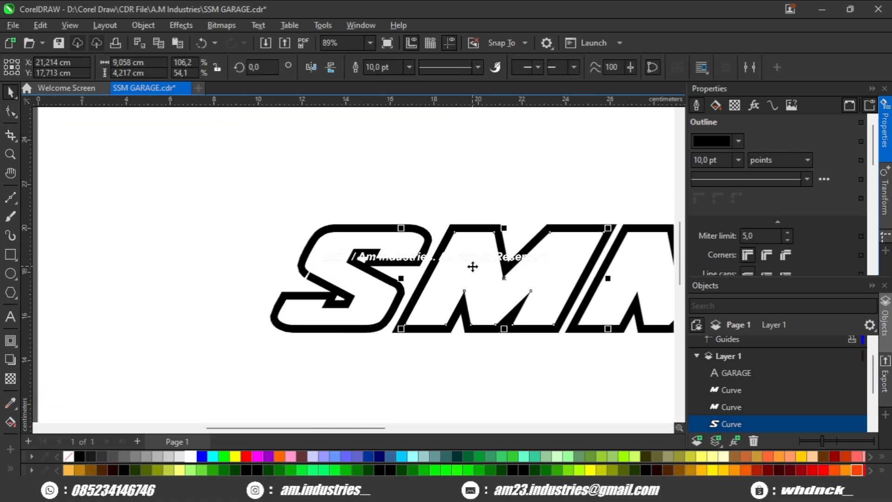
scroll(418, 235, up, 2)
drag(437, 226, 464, 207)
scroll(464, 276, up, 2)
scroll(477, 293, up, 1)
drag(477, 294, 580, 305)
drag(447, 316, 448, 315)
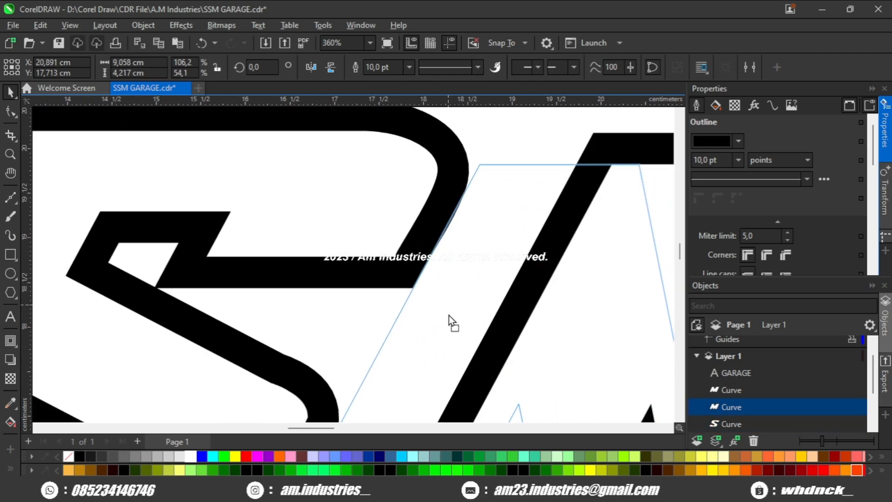
scroll(449, 315, down, 3)
click(426, 339)
scroll(443, 303, up, 2)
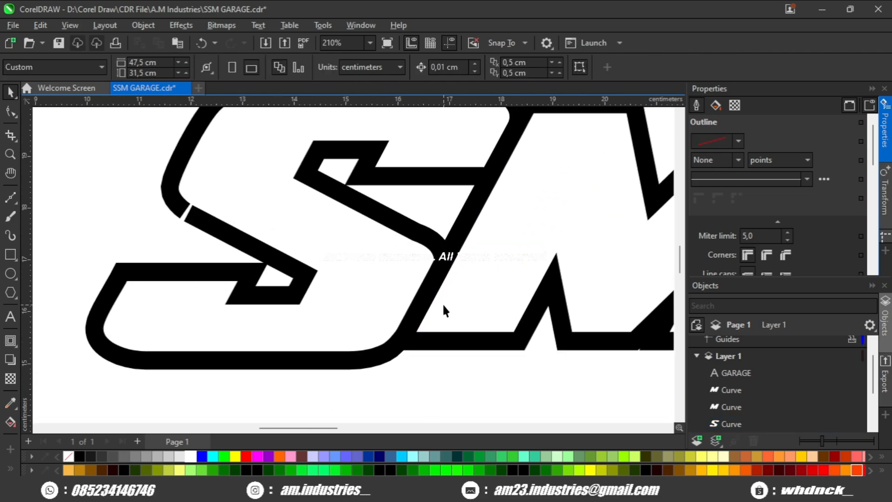
- Draw a straight line about 1.7 by 0.9 cm along the S's middle diagonal edge, with a 6 pt dark blue outline
scroll(378, 257, down, 2)
scroll(372, 259, up, 3)
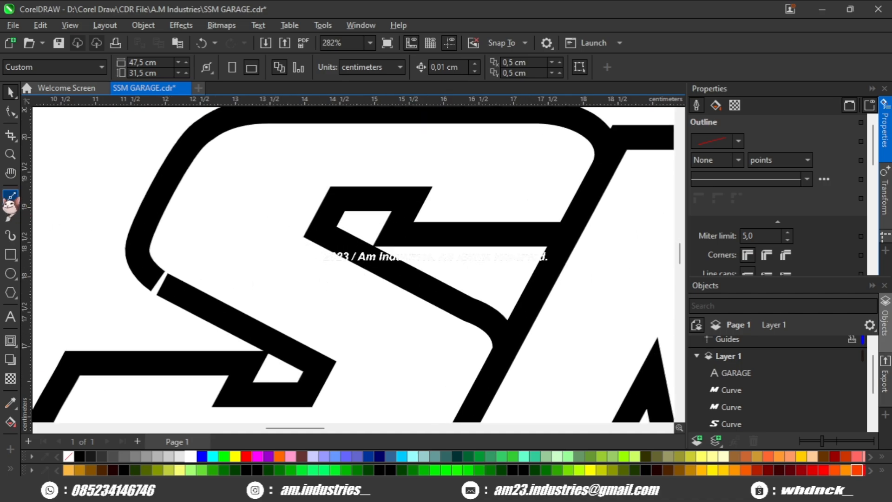
click(11, 196)
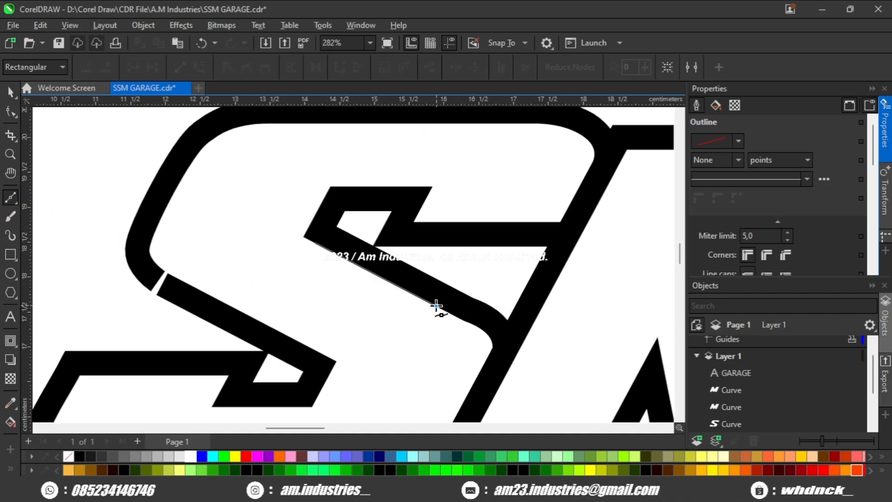
click(9, 96)
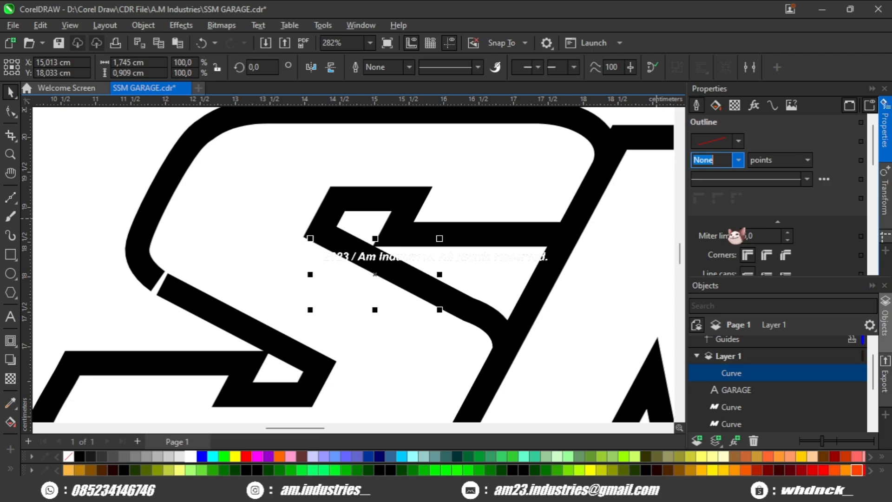
text(8)
key(Return)
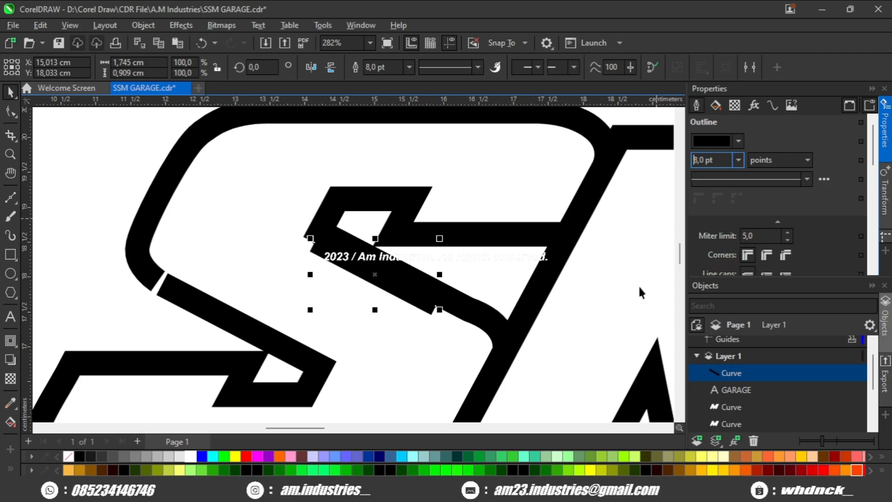
right_click(380, 456)
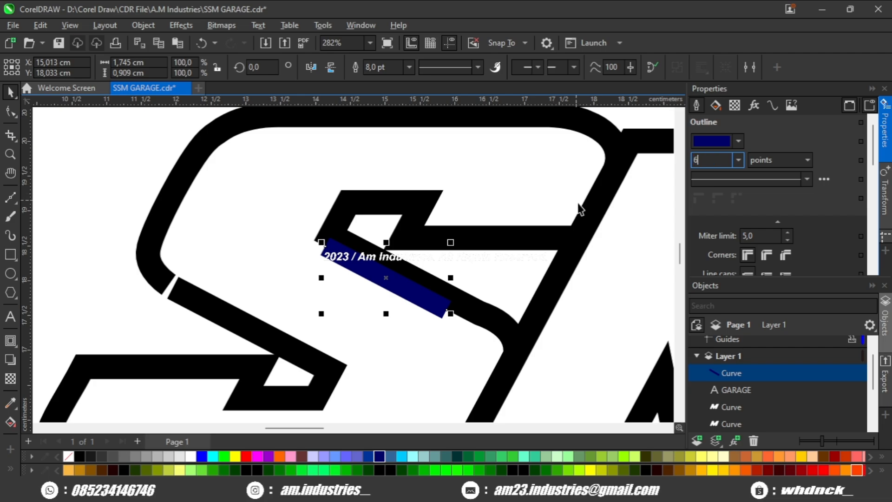
key(Return)
- Stretch the blue line diagonally across the S to about 5.1 by 2.7 cm and convert its outline to an object
drag(460, 265, 542, 286)
scroll(415, 266, down, 1)
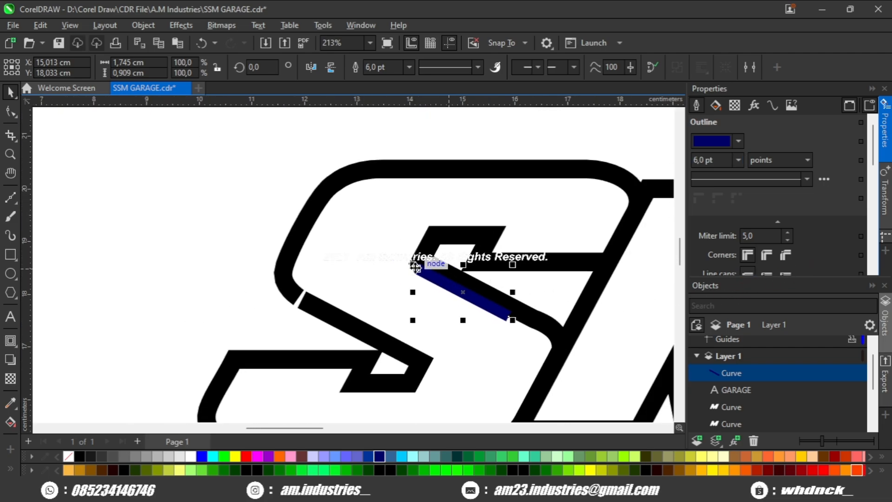
drag(414, 265, 253, 182)
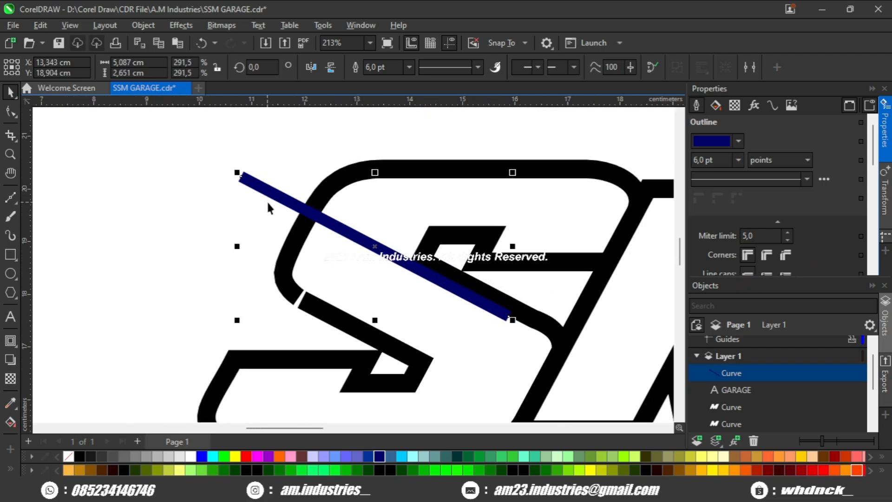
scroll(511, 325, up, 1)
drag(489, 325, 496, 321)
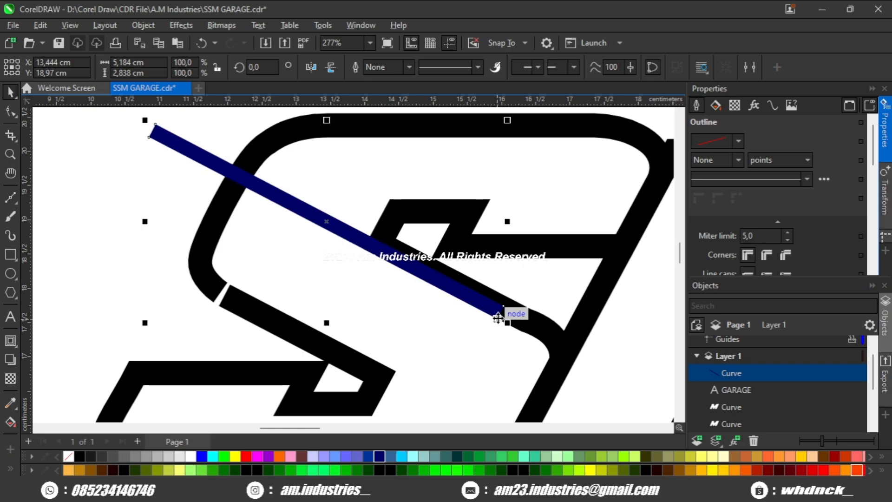
- Cut the blue bar out of the S with Back Minus Front
scroll(476, 296, down, 1)
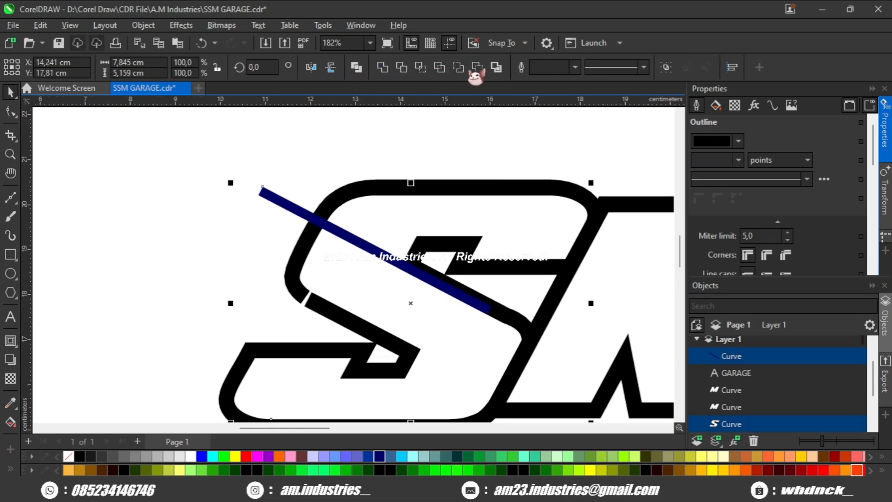
click(477, 68)
scroll(385, 232, up, 2)
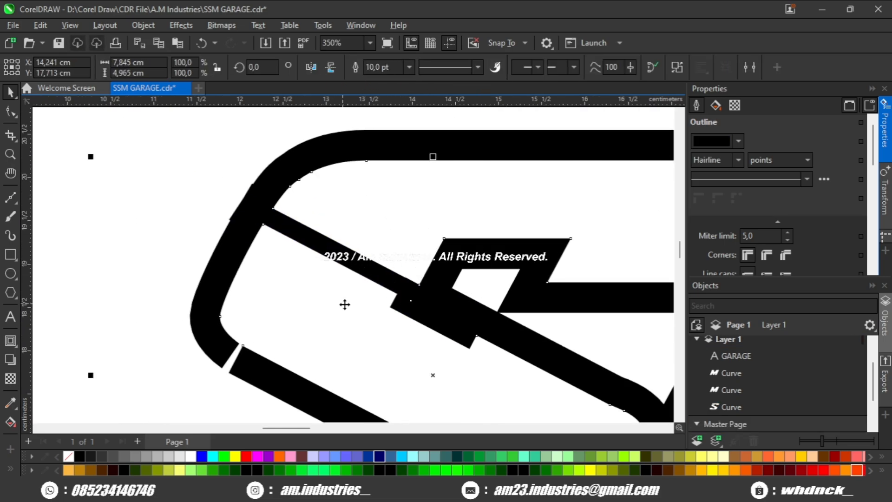
- Delete the stray nodes left at the lower end of the new diagonal cut in the S
click(10, 112)
scroll(418, 302, up, 3)
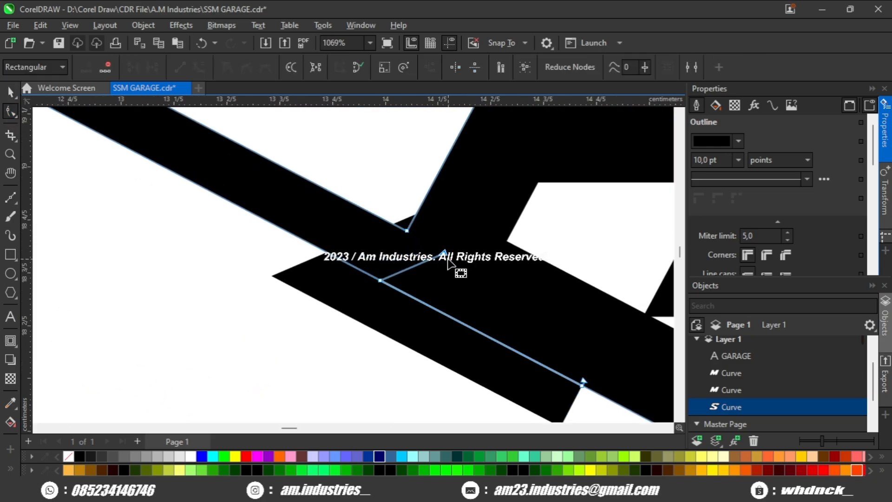
click(444, 253)
key(Delete)
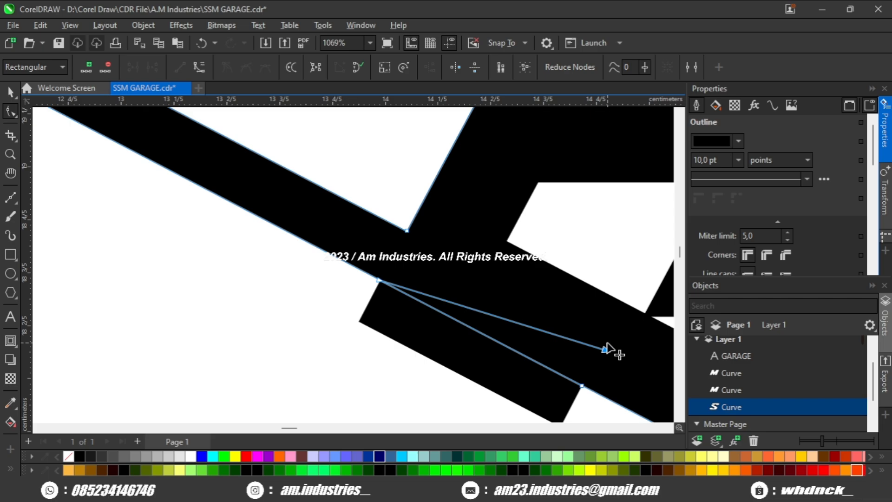
scroll(608, 346, down, 1)
drag(608, 348, 528, 308)
key(Delete)
scroll(459, 307, down, 2)
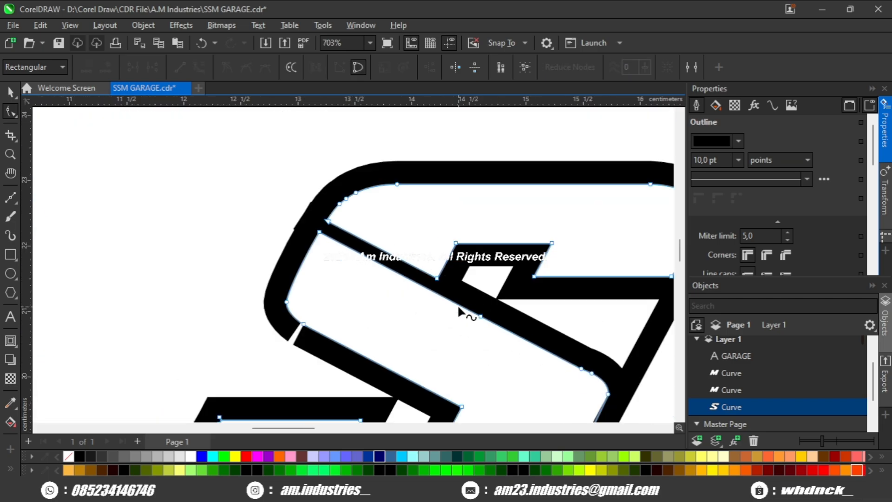
drag(459, 307, 442, 315)
key(space)
scroll(343, 214, up, 5)
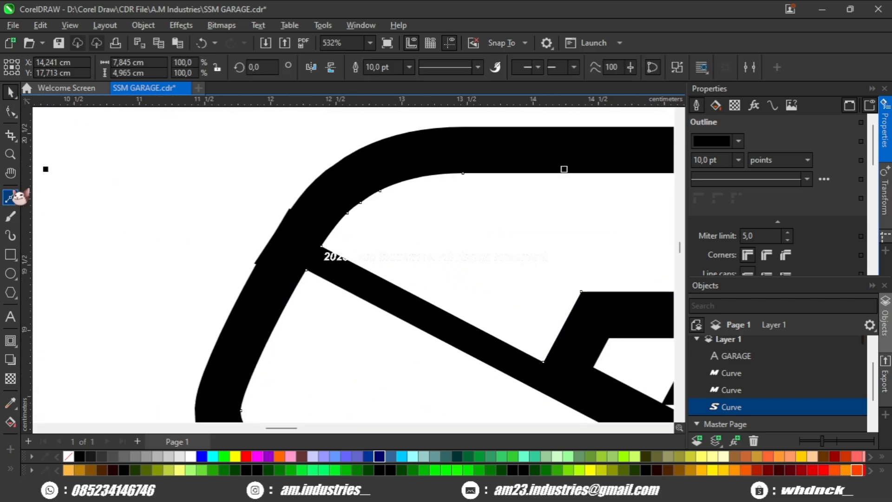
- Draw a straight line along the S's middle diagonal edge past its outer edge and place a horizontal guideline on the top bar's inner edge
click(10, 198)
scroll(367, 260, down, 1)
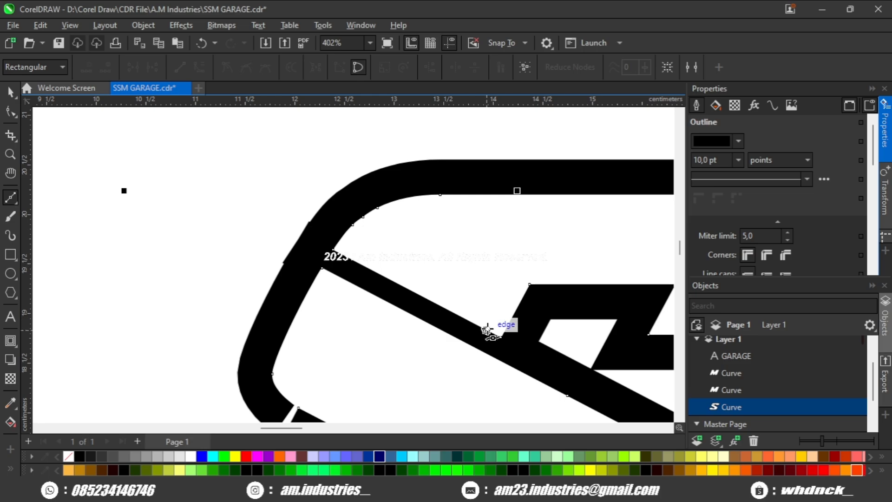
scroll(330, 251, down, 2)
click(310, 238)
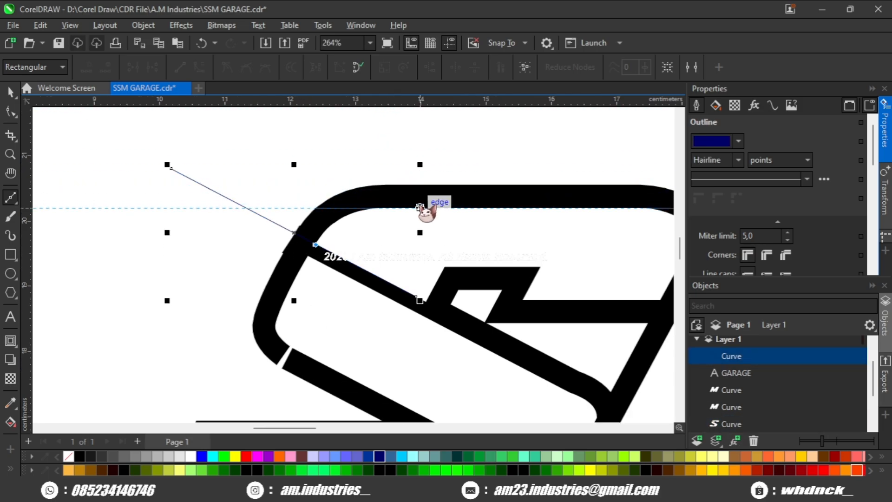
scroll(419, 208, up, 2)
click(282, 203)
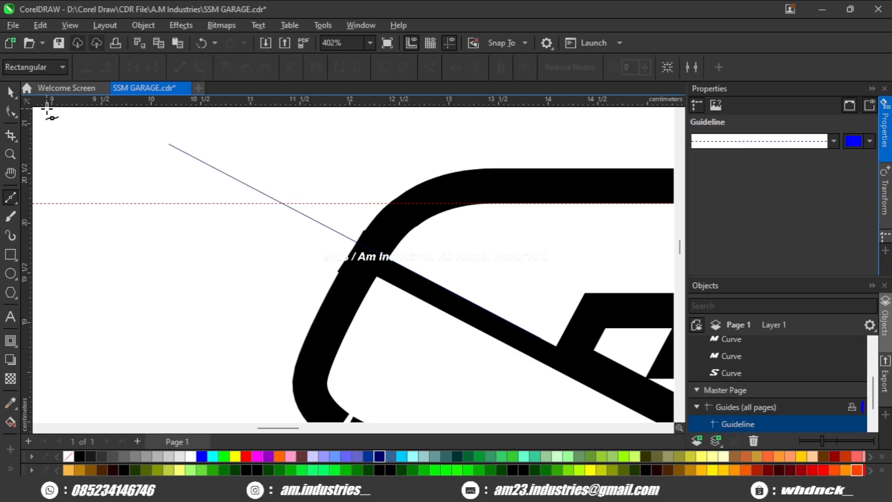
- Add a node where the diagonal line crosses the guideline and move the line's outer end along the guideline under the S's top bar
click(250, 186)
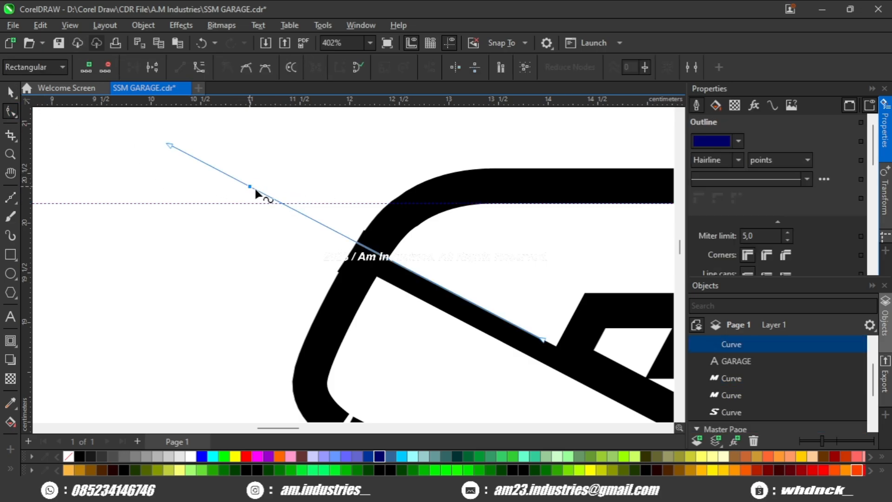
double_click(282, 203)
drag(169, 144, 581, 203)
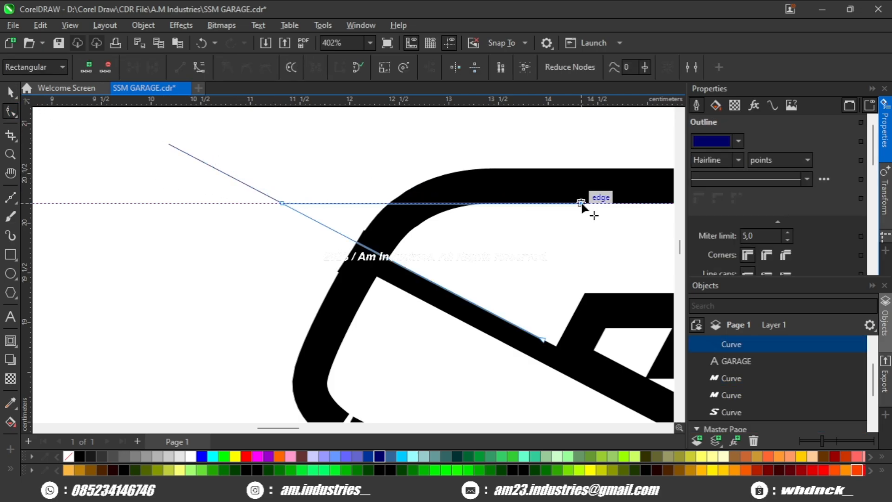
scroll(299, 175, down, 3)
click(11, 91)
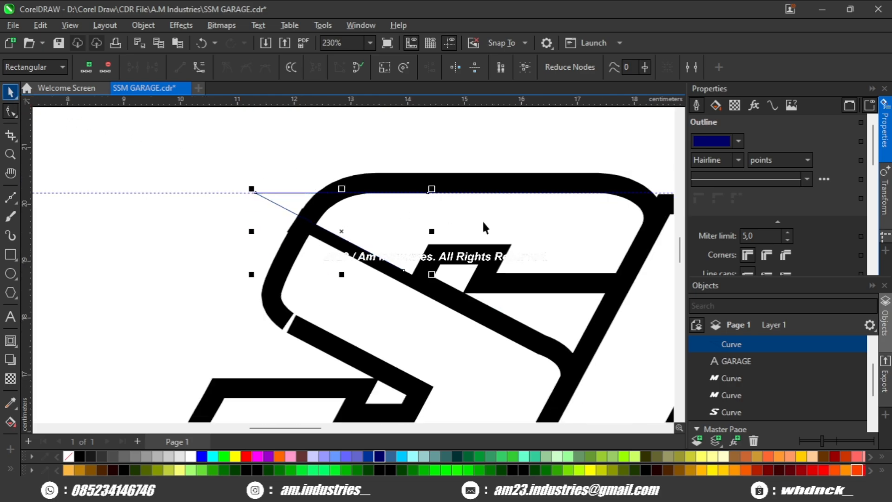
click(384, 69)
click(374, 142)
key(ctrl+z)
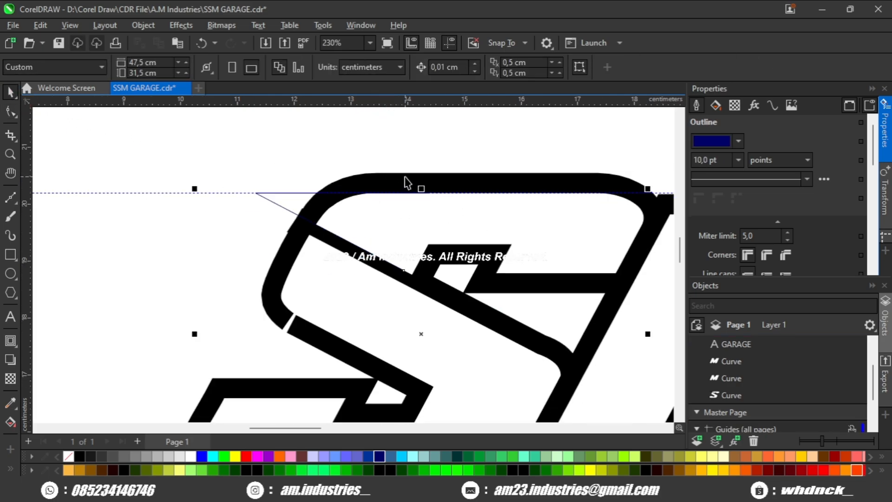
click(393, 159)
- Close the bent line into a triangle and weld it to the S to form a sharp pointed tip
click(274, 205)
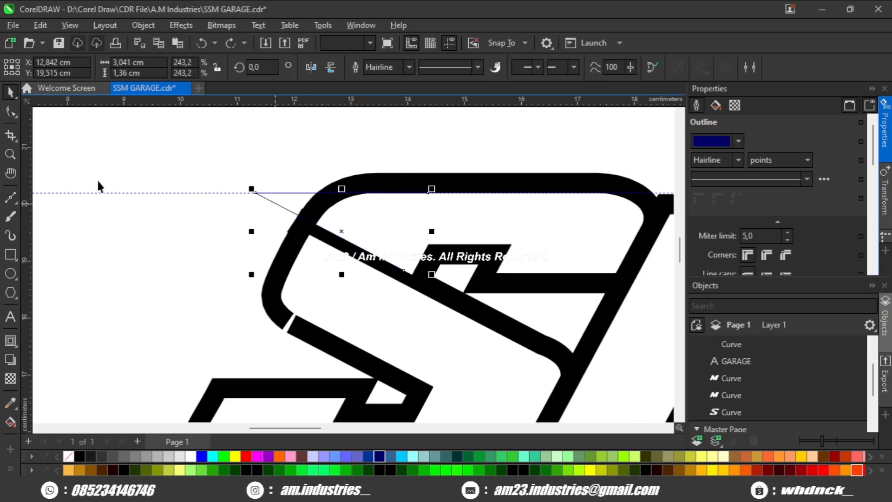
click(11, 110)
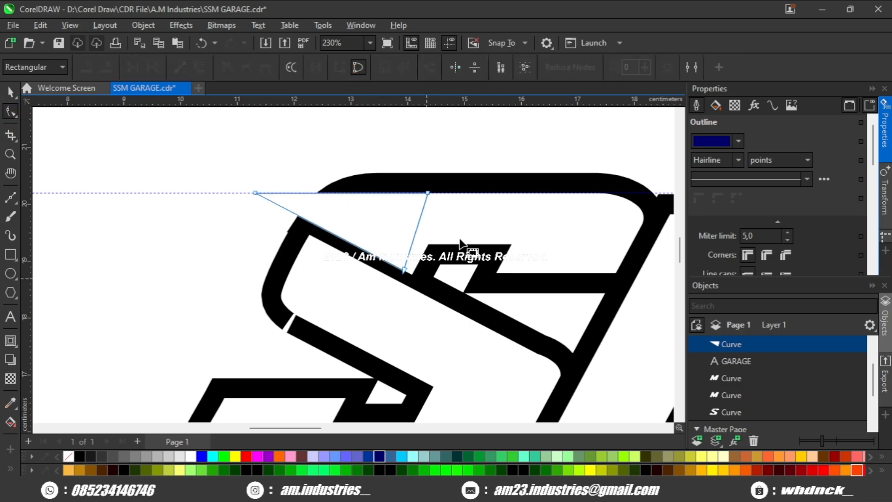
click(460, 243)
click(11, 93)
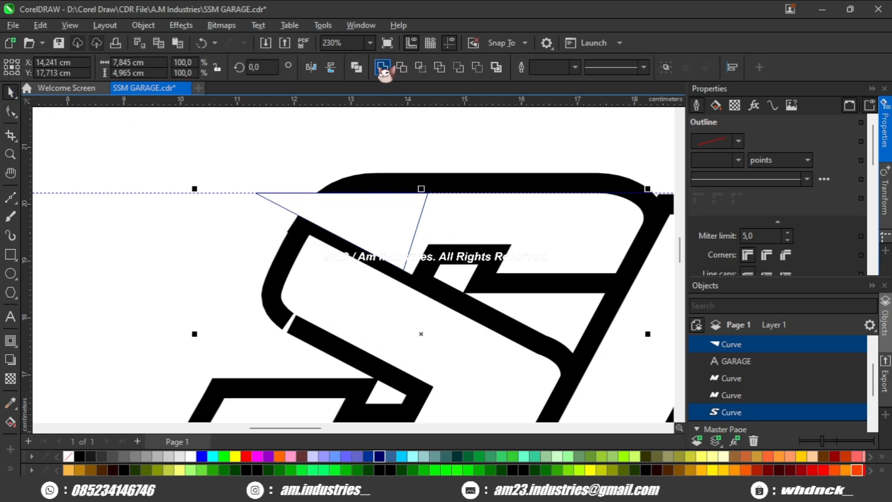
click(382, 69)
click(365, 164)
- Move the second M against the first M so their diagonal outlines overlap
scroll(385, 180, down, 2)
drag(429, 224, 325, 235)
scroll(355, 230, up, 2)
scroll(355, 230, down, 2)
scroll(355, 229, up, 4)
scroll(325, 235, down, 4)
drag(396, 238, 321, 242)
scroll(473, 240, up, 4)
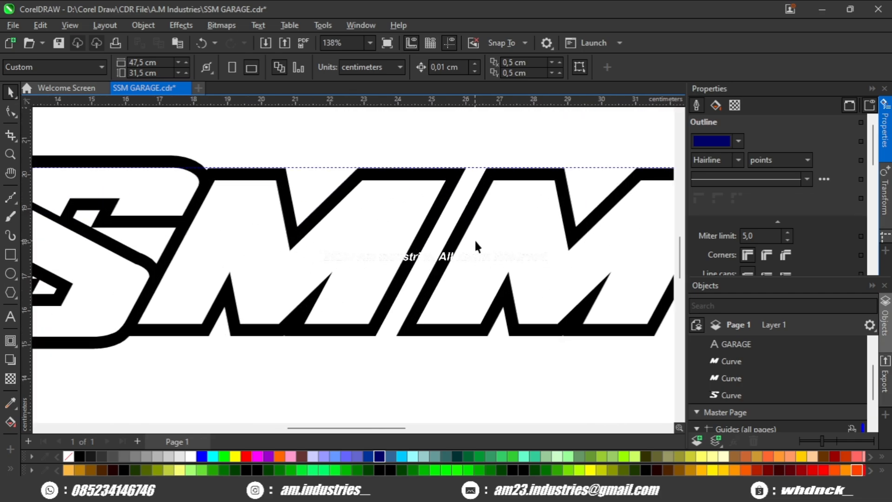
scroll(475, 238, up, 2)
click(475, 239)
scroll(476, 279, up, 4)
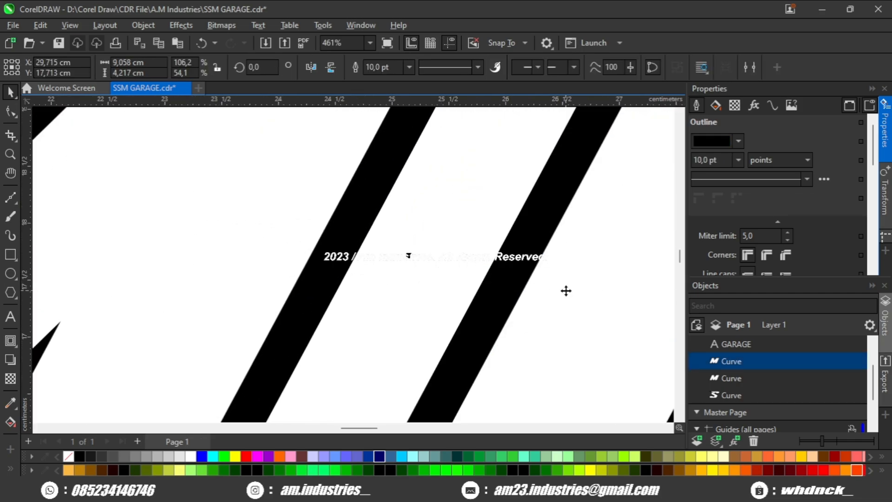
drag(566, 291, 381, 311)
scroll(442, 280, down, 3)
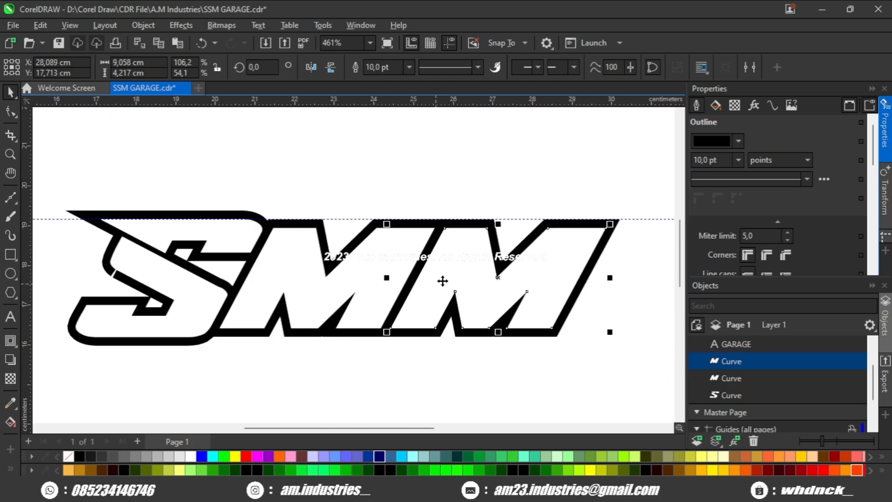
- Delete the horizontal guideline
scroll(442, 280, down, 7)
click(581, 228)
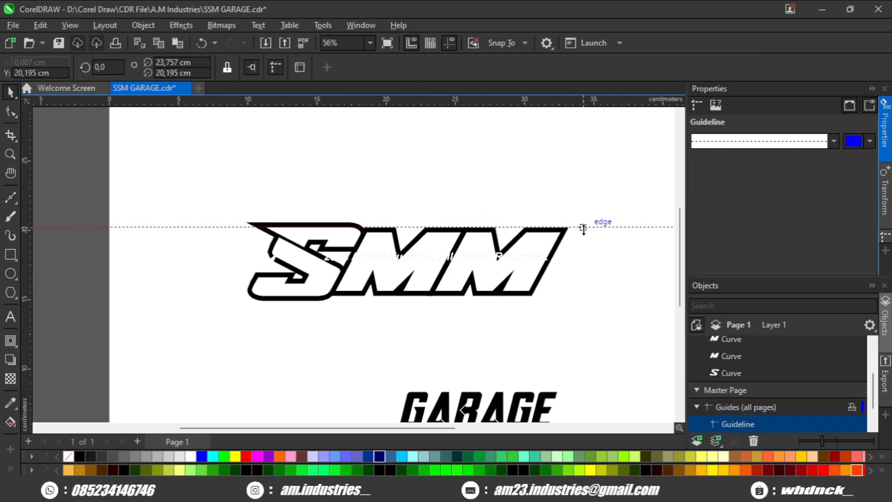
key(Delete)
- Move the GARAGE text directly below the SMM lettering and change its font to Tekno
drag(492, 323, 515, 274)
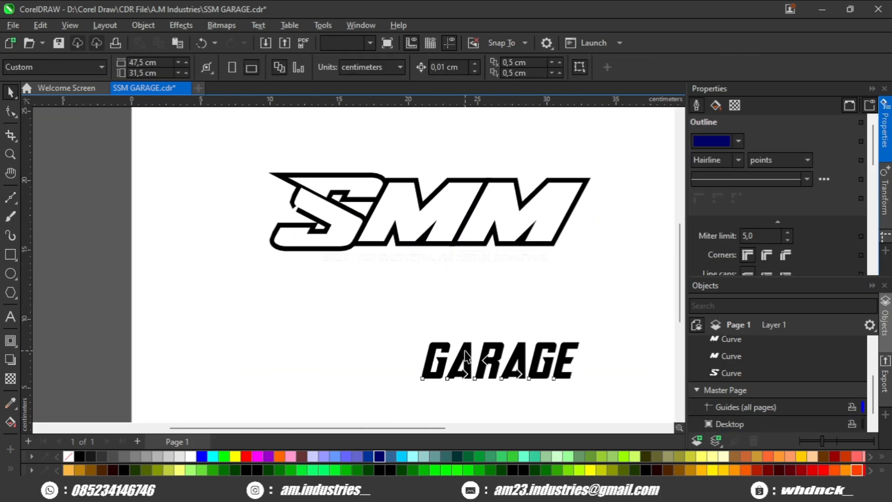
drag(465, 350, 420, 272)
scroll(422, 282, up, 2)
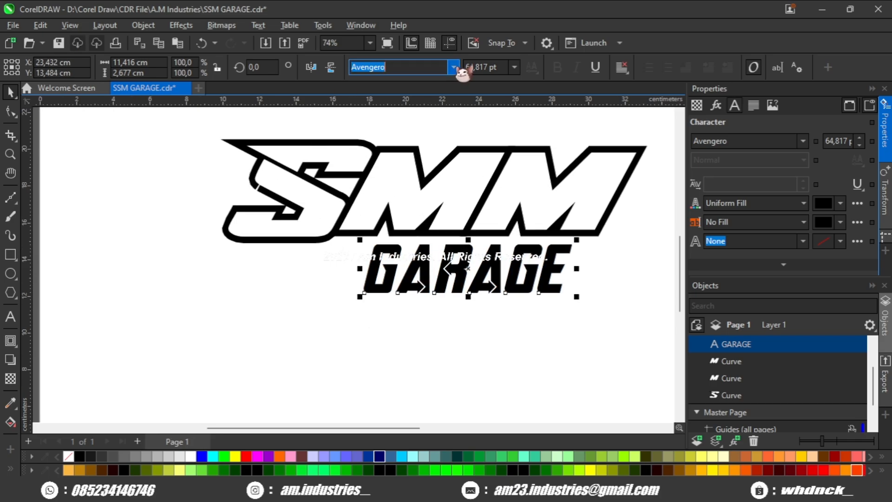
scroll(511, 266, up, 2)
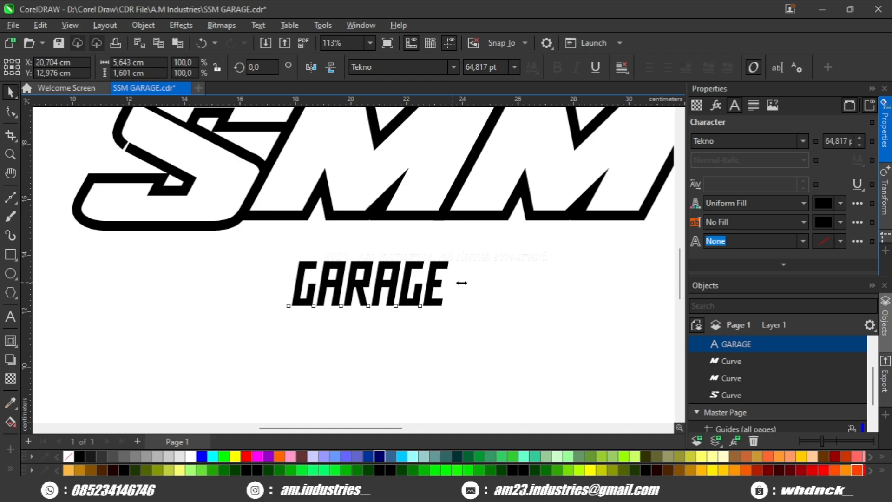
- Stretch GARAGE horizontally to about 13.9 cm wide and skew it over the first M to match the SMM slant
drag(462, 283, 618, 282)
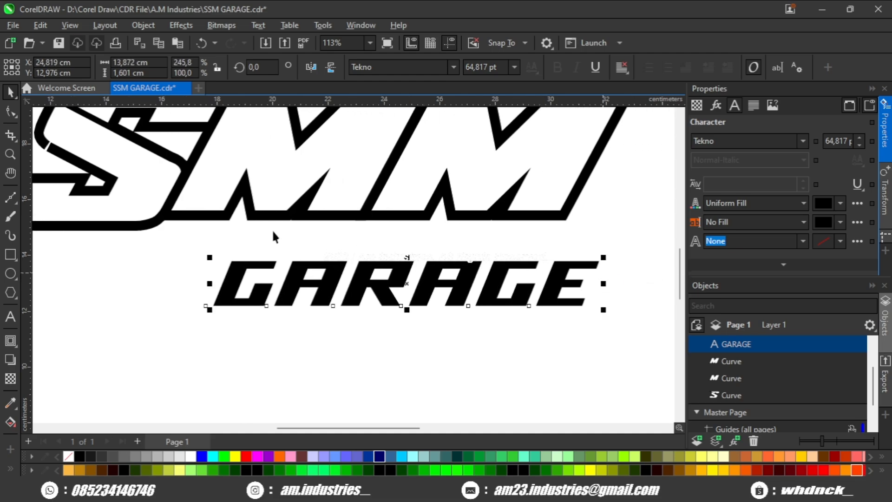
scroll(265, 279, up, 2)
drag(288, 307, 360, 212)
scroll(360, 212, up, 1)
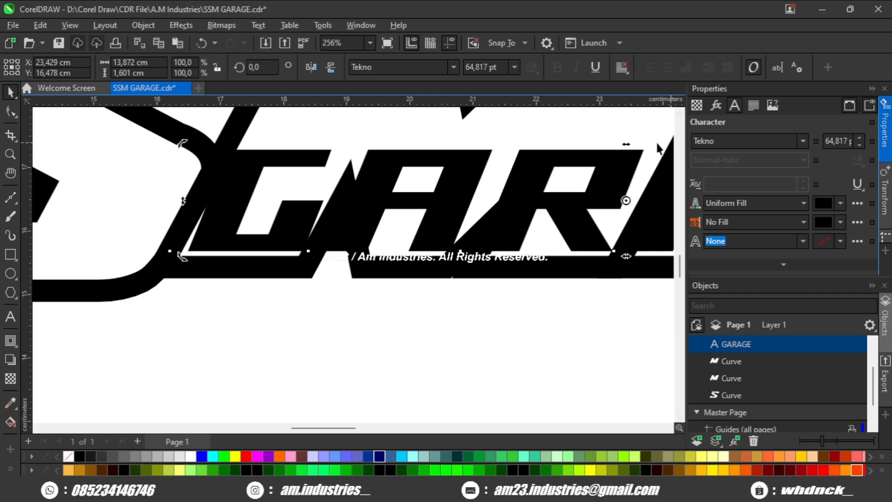
drag(628, 142, 643, 143)
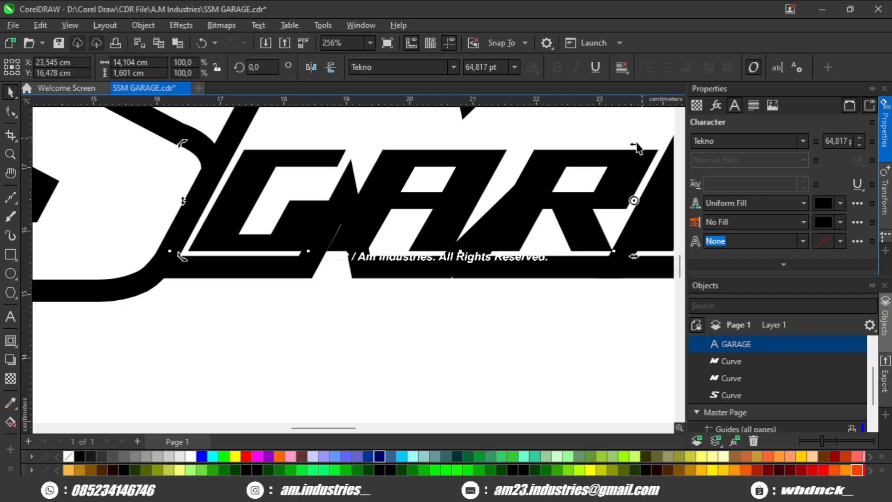
- Enlarge GARAGE to about 16.5 by 1.9 cm and place it directly beneath the two Ms
scroll(509, 202, down, 1)
drag(430, 196, 465, 310)
scroll(378, 277, down, 3)
scroll(419, 272, up, 2)
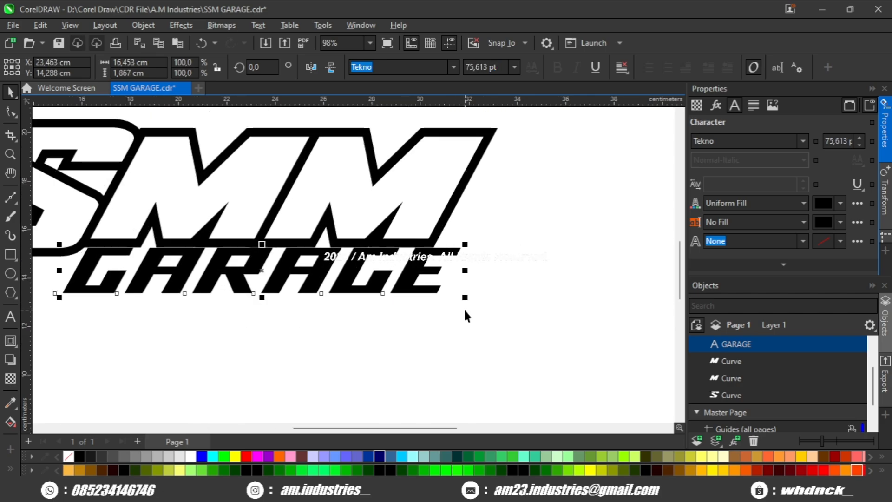
scroll(464, 312, down, 1)
click(482, 288)
scroll(482, 289, down, 1)
scroll(355, 284, up, 1)
- Reduce the height of GARAGE to about 1.5 cm and readjust its skew to match the slant of SMM
click(349, 285)
scroll(350, 285, up, 2)
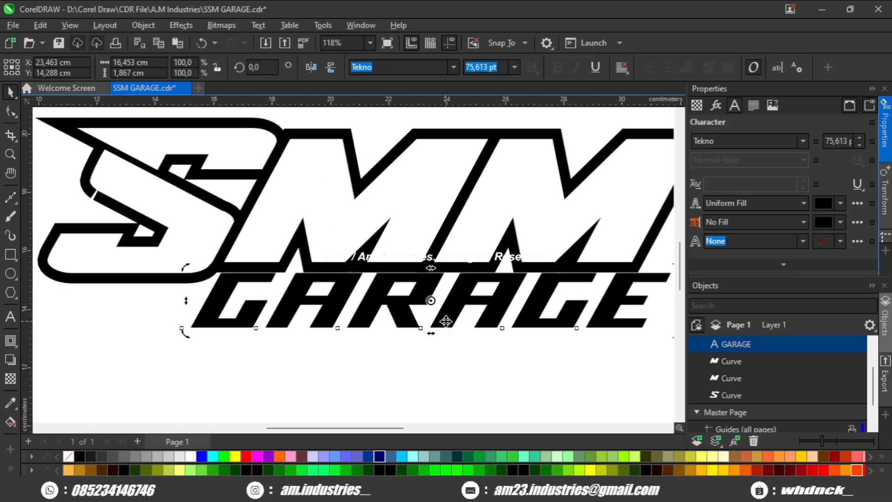
drag(431, 333, 438, 322)
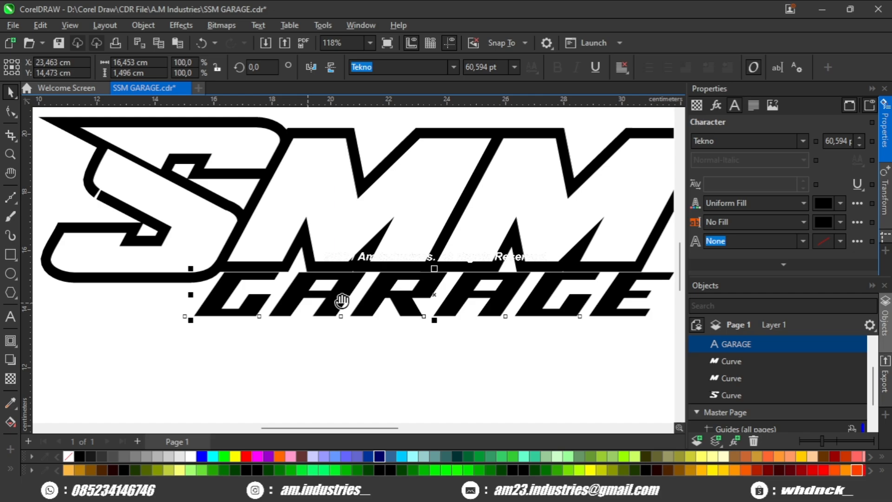
scroll(304, 312, up, 1)
scroll(591, 281, up, 1)
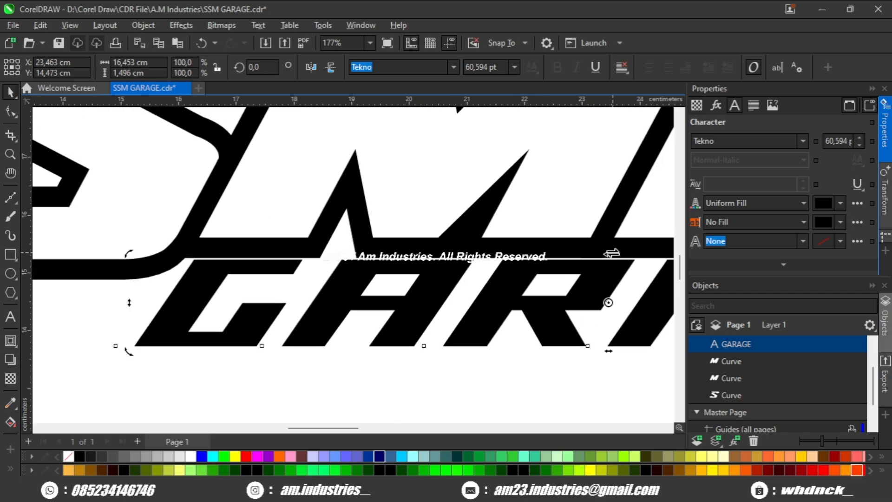
drag(599, 246, 591, 247)
scroll(413, 297, down, 2)
click(326, 337)
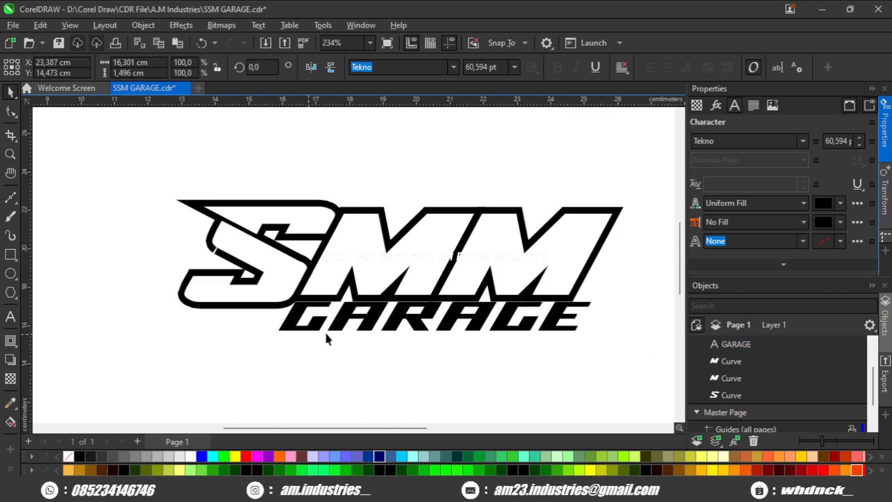
- Break the GARAGE text apart into single letters and convert them to curves
scroll(565, 317, up, 1)
click(549, 314)
drag(451, 311, 528, 291)
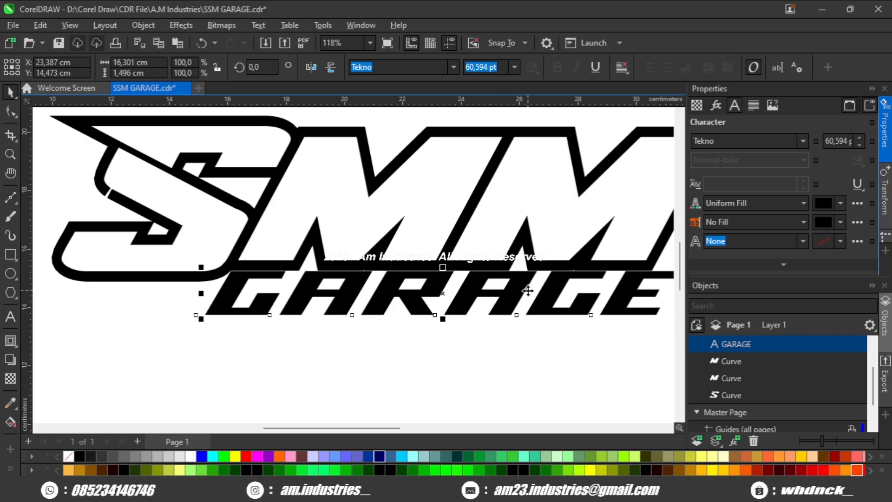
key(ctrl+k)
scroll(487, 302, down, 2)
drag(280, 354, 623, 248)
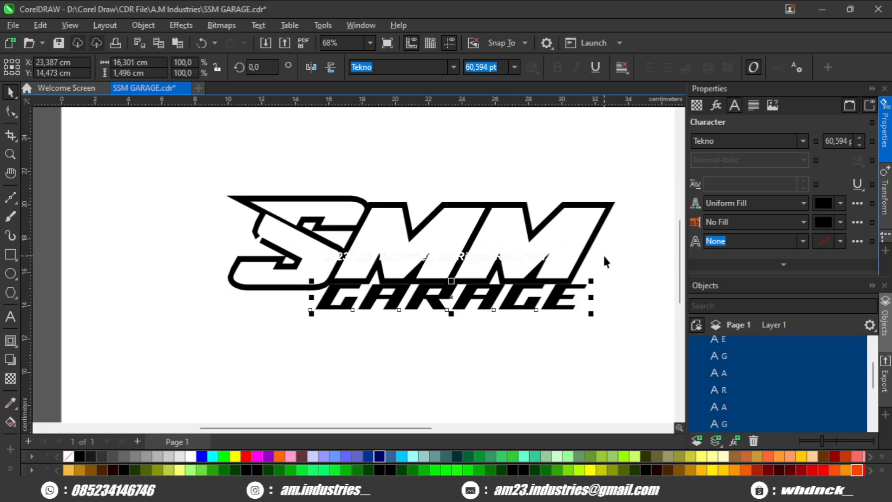
scroll(362, 306, up, 2)
key(ctrl+q)
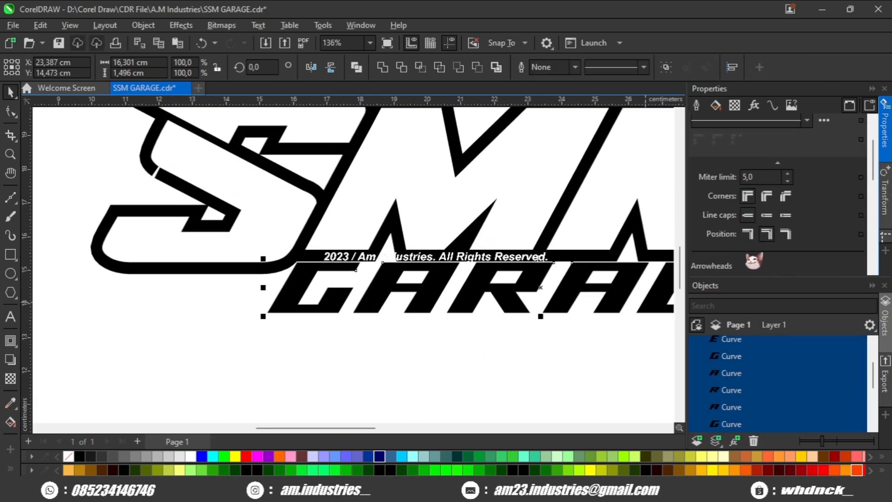
- Give the GARAGE letters a 10 pt outline and a white fill
scroll(747, 176, up, 3)
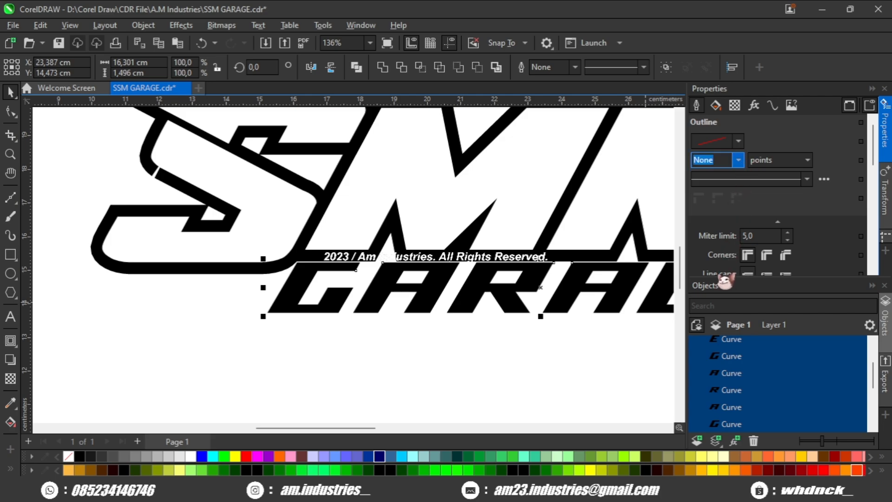
text(10)
key(Return)
click(191, 456)
scroll(293, 280, up, 2)
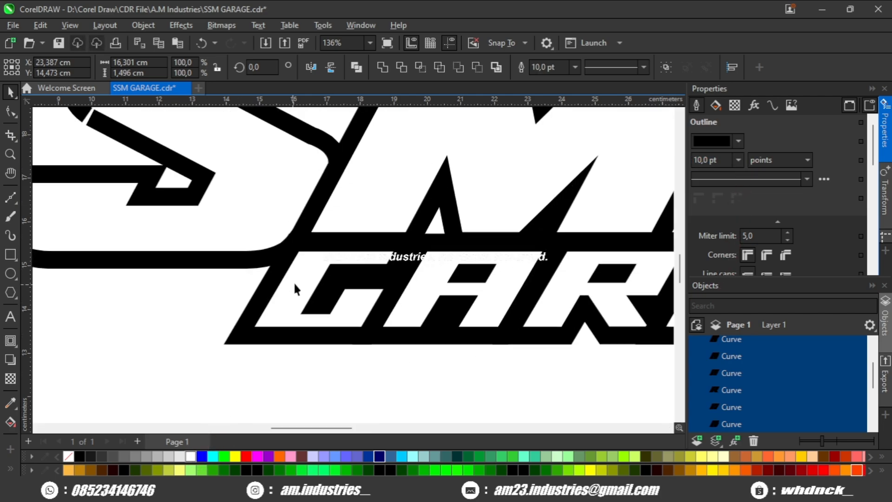
- Move the first A of GARAGE closer to the initial G to even out the outline gap
click(303, 271)
scroll(325, 272, up, 1)
scroll(325, 272, up, 2)
mouse_move(294, 267)
mouse_down()
mouse_move(517, 264)
mouse_move(330, 284)
mouse_move(294, 278)
mouse_up()
scroll(429, 247, down, 1)
drag(464, 256, 459, 288)
drag(544, 253, 187, 266)
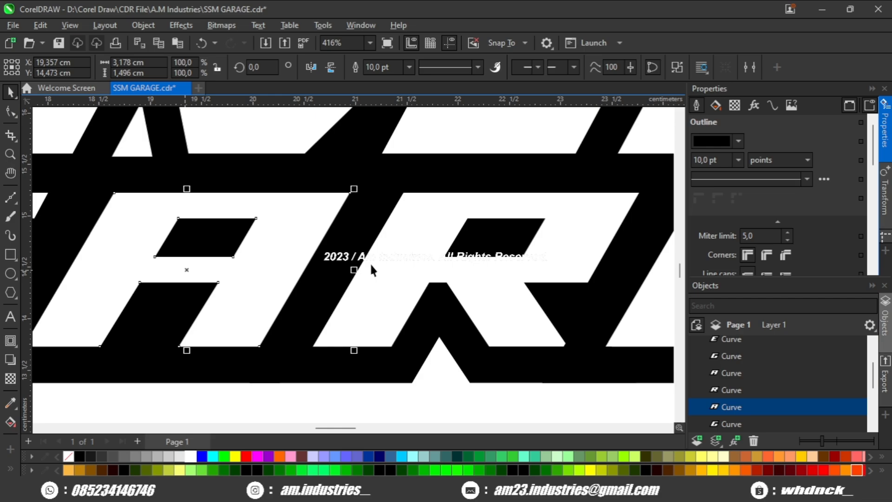
- Shift the R, second A, second G and E of GARAGE closer together so the gaps between letters match
drag(400, 260, 379, 288)
drag(557, 266, 329, 267)
drag(506, 266, 183, 268)
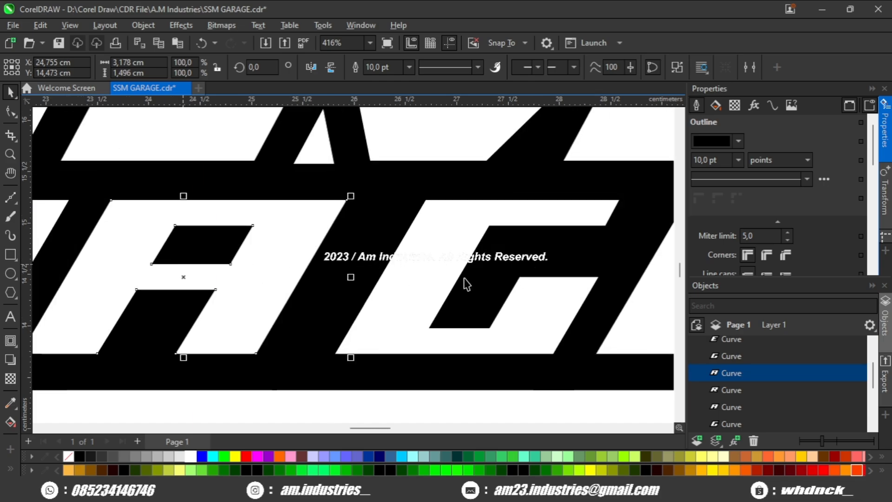
drag(438, 270, 373, 289)
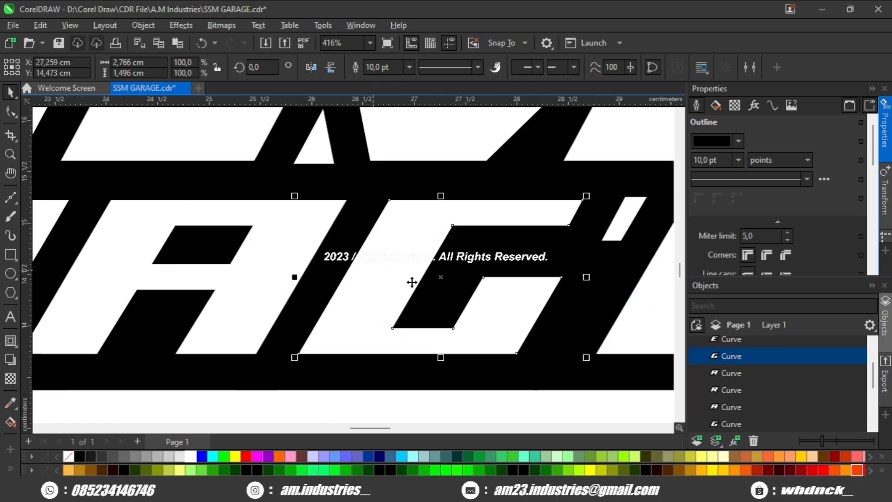
drag(476, 253, 301, 270)
drag(567, 304, 448, 308)
- Combine the six GARAGE letters into one curve and nudge it slightly up toward the SMM lettering
scroll(449, 307, down, 3)
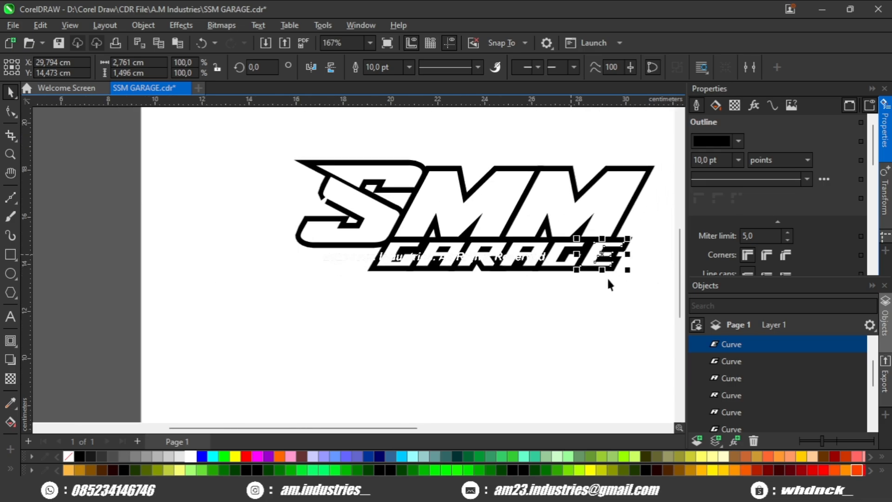
drag(374, 227, 373, 226)
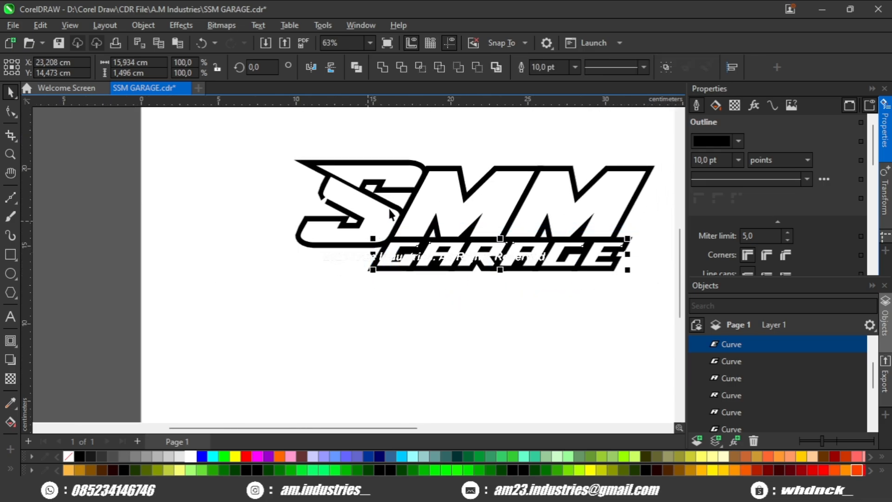
click(356, 70)
scroll(519, 248, up, 3)
drag(533, 236, 536, 215)
scroll(537, 270, up, 1)
scroll(534, 223, down, 5)
click(452, 304)
drag(458, 307, 402, 327)
scroll(569, 255, down, 1)
drag(567, 262, 553, 268)
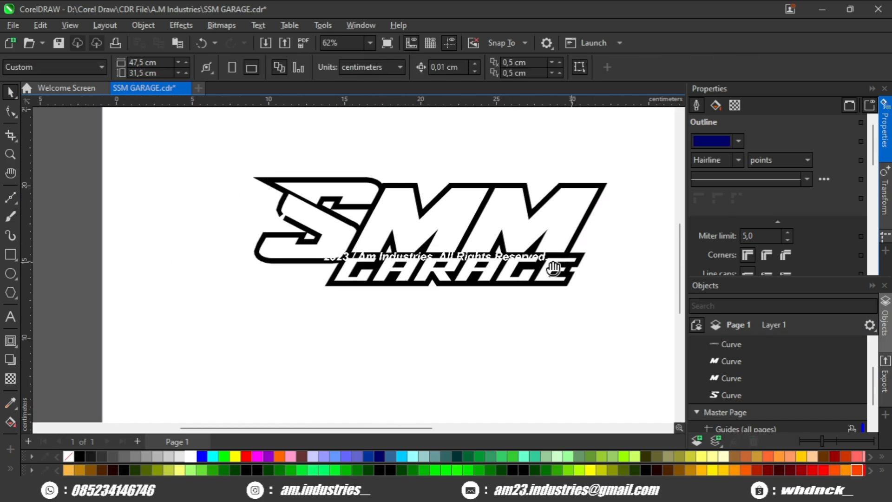
- Stretch the GARAGE wordmark slightly wider so it reaches further under the last M
click(553, 274)
scroll(555, 290, up, 3)
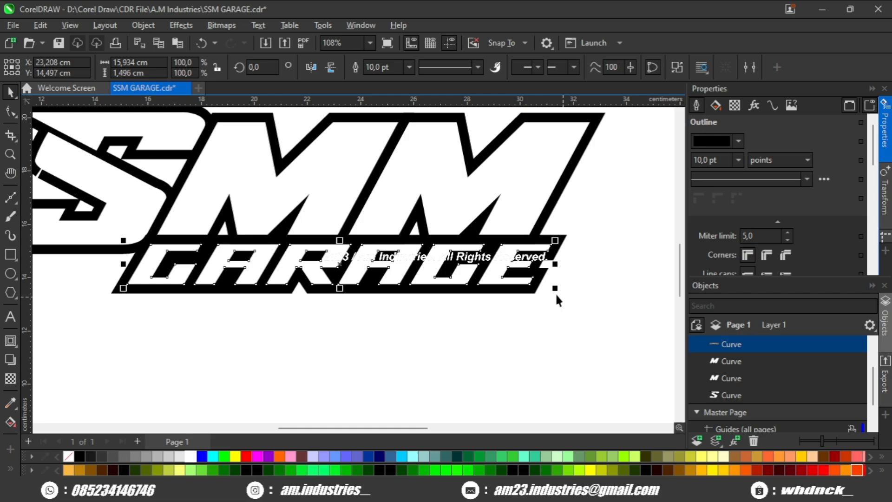
drag(555, 289, 571, 297)
click(598, 269)
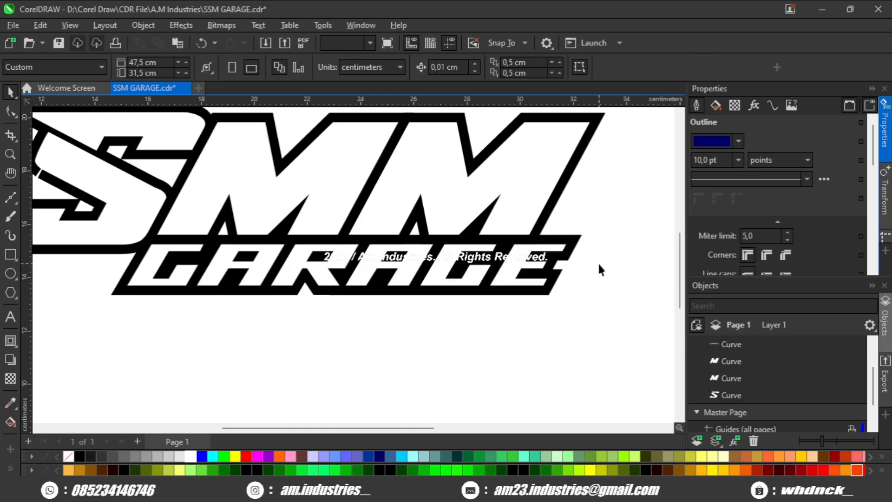
scroll(599, 269, down, 2)
scroll(314, 249, up, 4)
scroll(314, 243, down, 4)
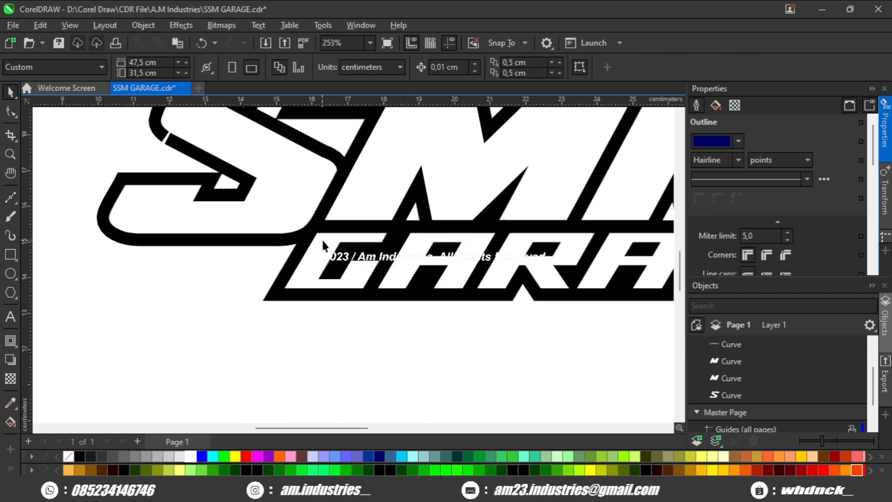
- Break the S apart into its separate upper and lower pieces
scroll(278, 218, up, 2)
click(278, 218)
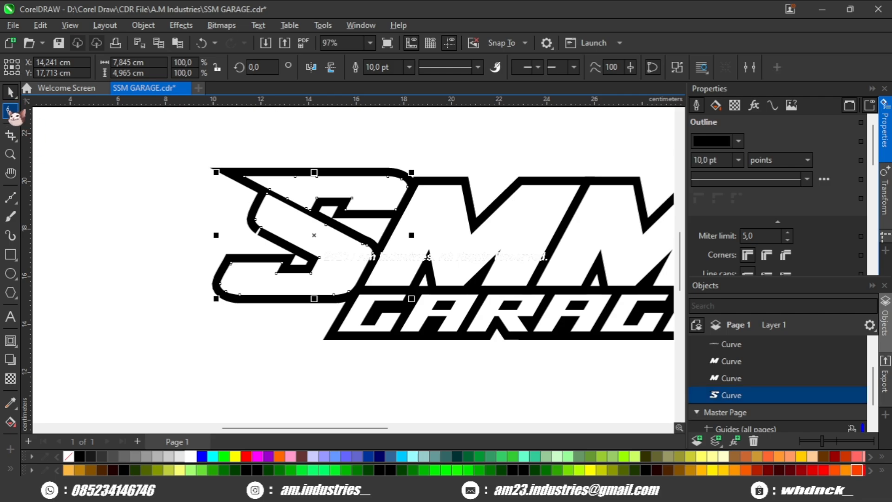
scroll(207, 191, down, 1)
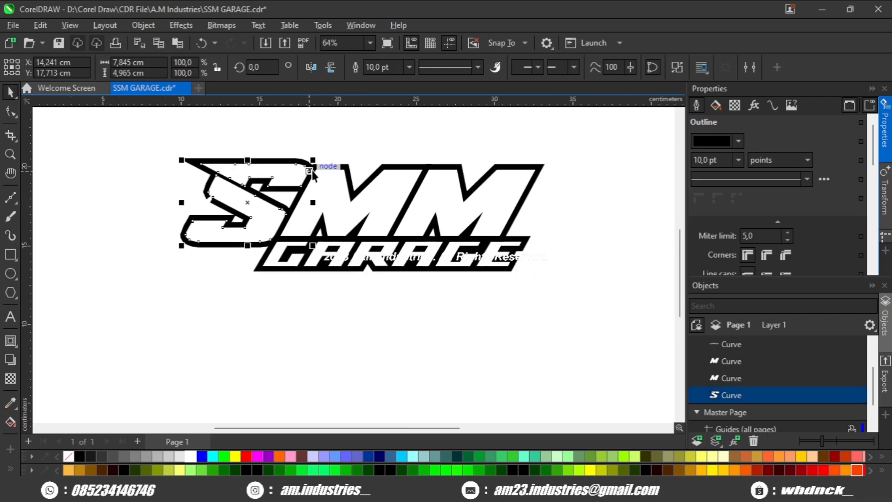
key(ctrl+k)
key(Escape)
- Combine the lower S piece and both Ms into a single curve
scroll(265, 196, up, 1)
click(254, 197)
shift+click(324, 189)
shift+click(509, 204)
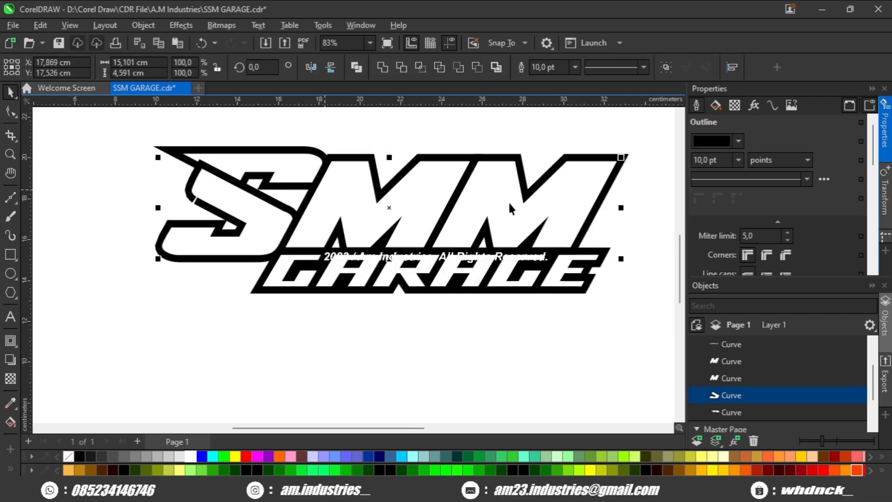
scroll(288, 274, down, 2)
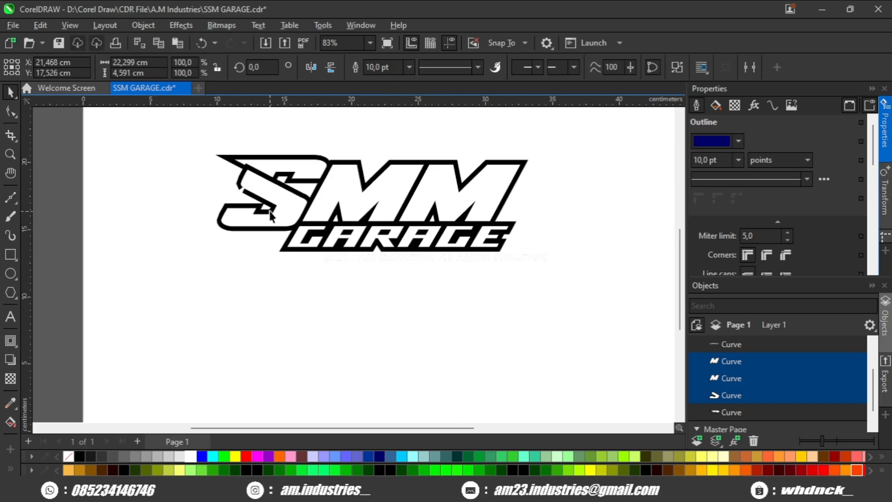
key(ctrl+l)
- Remove the outline from all the logo pieces and fill a combined copy of the lettering with black
drag(581, 131, 116, 328)
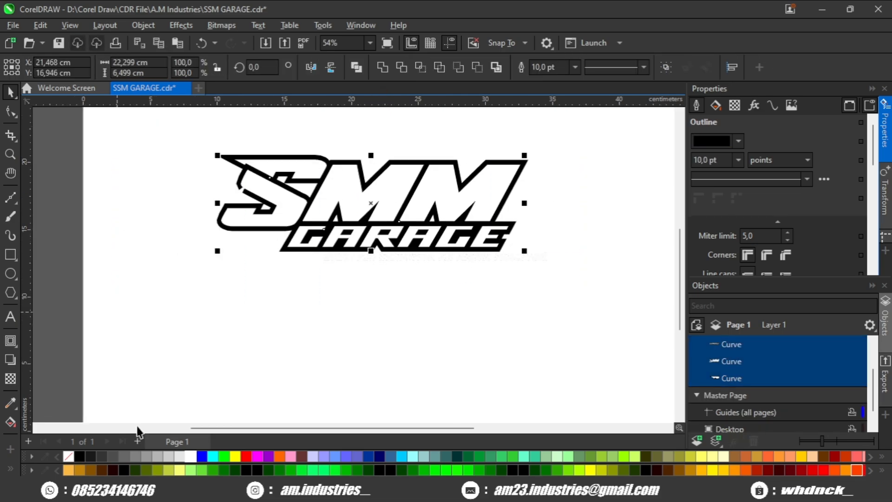
right_click(69, 457)
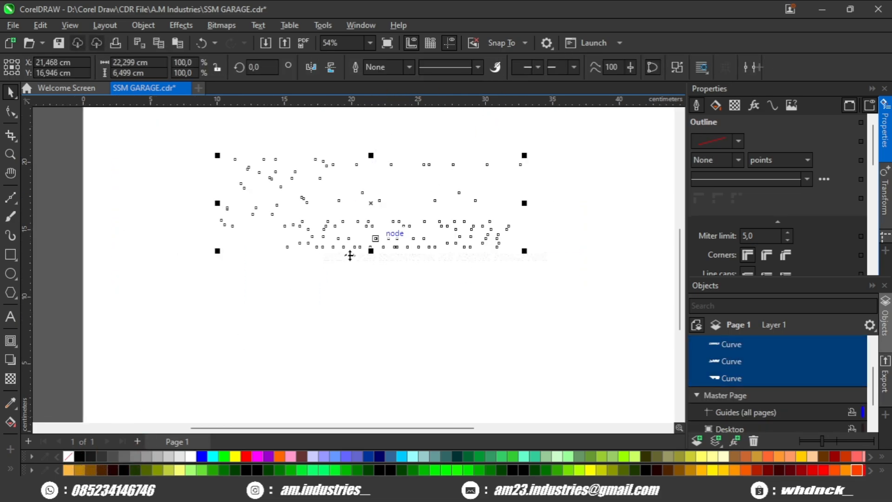
scroll(349, 254, up, 2)
click(79, 456)
- Turn the black copy into one backing shape behind the white letters, using a one-step outside contour of about 0.495 cm
click(10, 359)
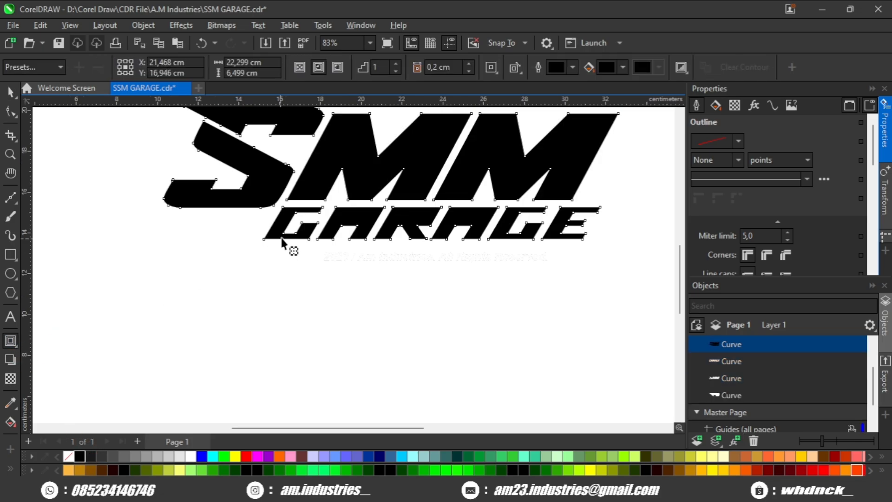
scroll(319, 247, up, 2)
drag(318, 246, 320, 263)
scroll(325, 267, down, 2)
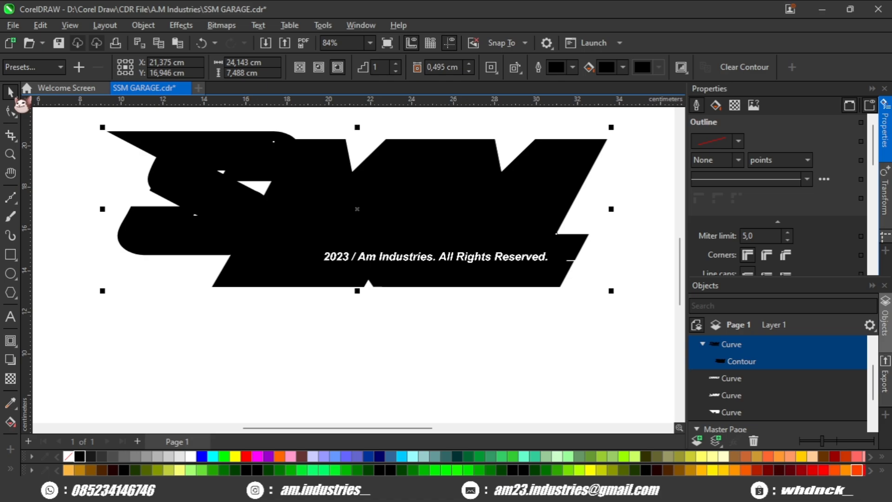
key(space)
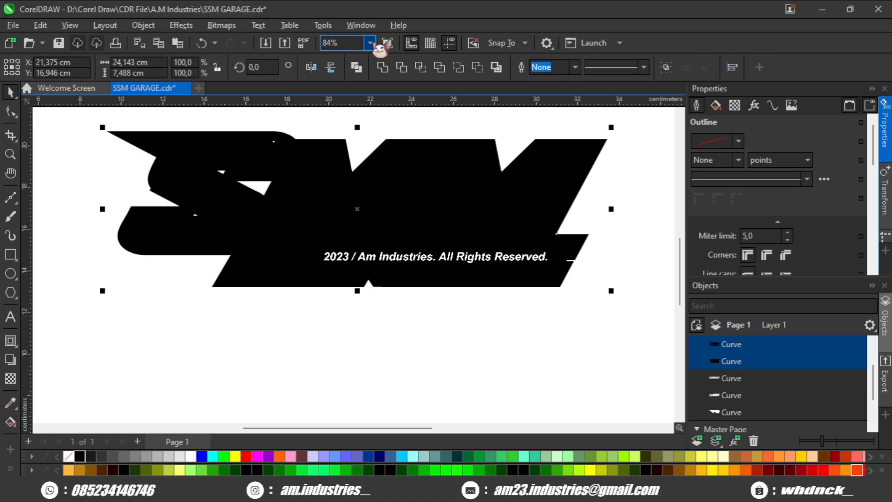
key(ctrl+l)
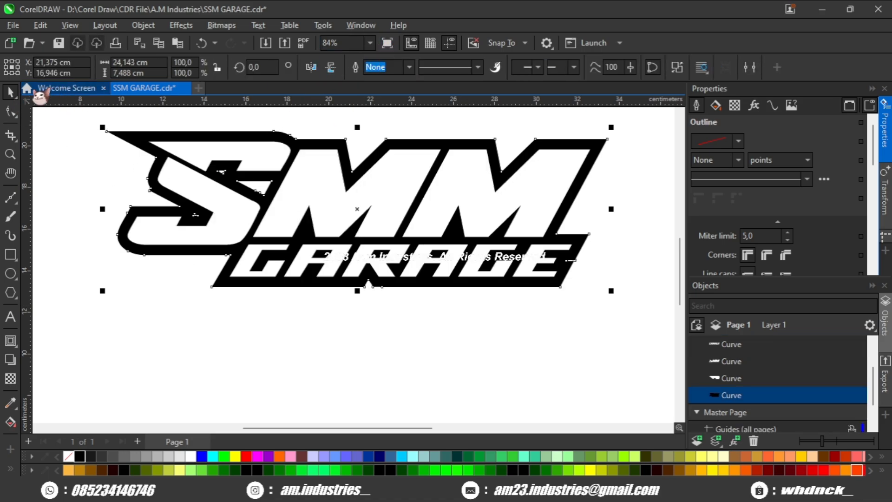
- Smooth the jagged notch in the backing outline left of the S by moving its corner node inward and curving the edge
click(10, 112)
scroll(126, 188, up, 5)
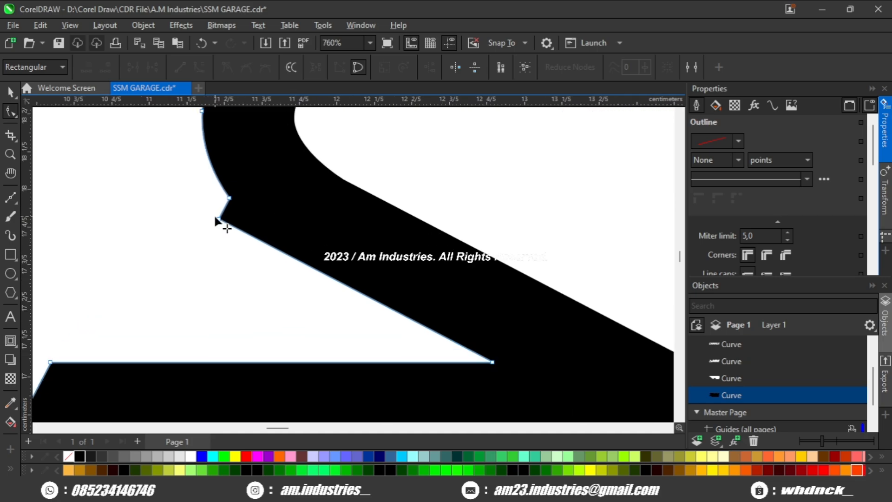
drag(217, 217, 301, 261)
click(230, 199)
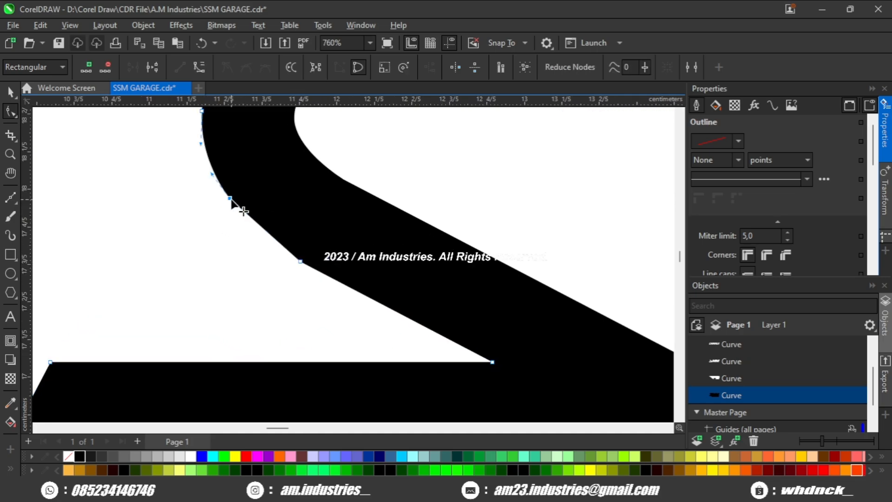
scroll(242, 210, down, 3)
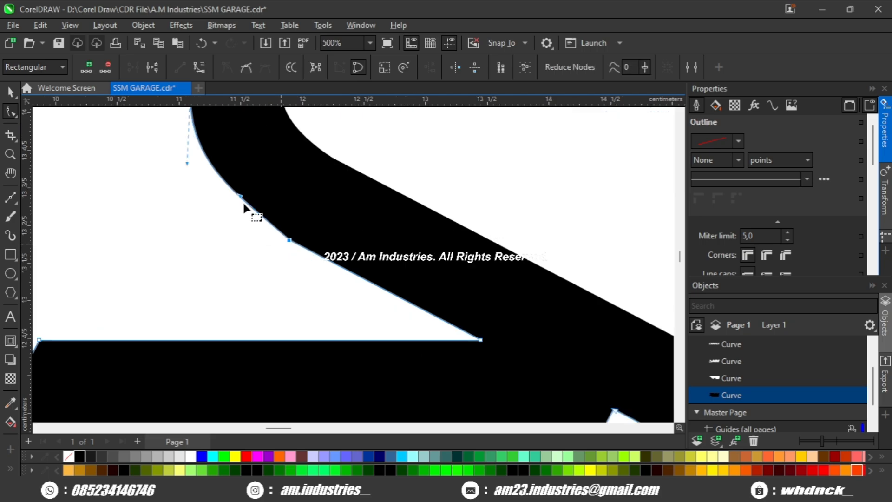
scroll(234, 207, down, 5)
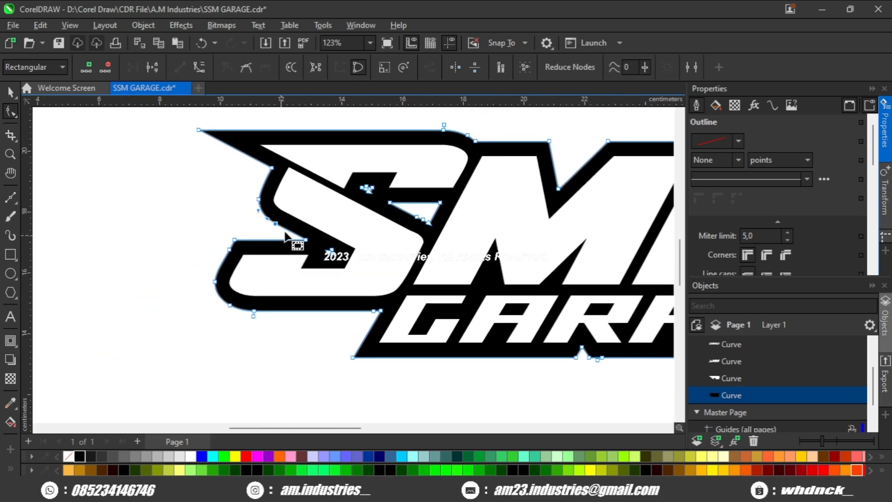
drag(393, 165, 366, 197)
scroll(420, 176, up, 2)
scroll(422, 178, down, 2)
drag(529, 217, 378, 211)
scroll(436, 205, down, 2)
- Stretch the whole logo horizontally to about 125.5 percent, making the backing about 30.29 cm wide
click(11, 92)
scroll(188, 188, down, 2)
drag(520, 149, 207, 278)
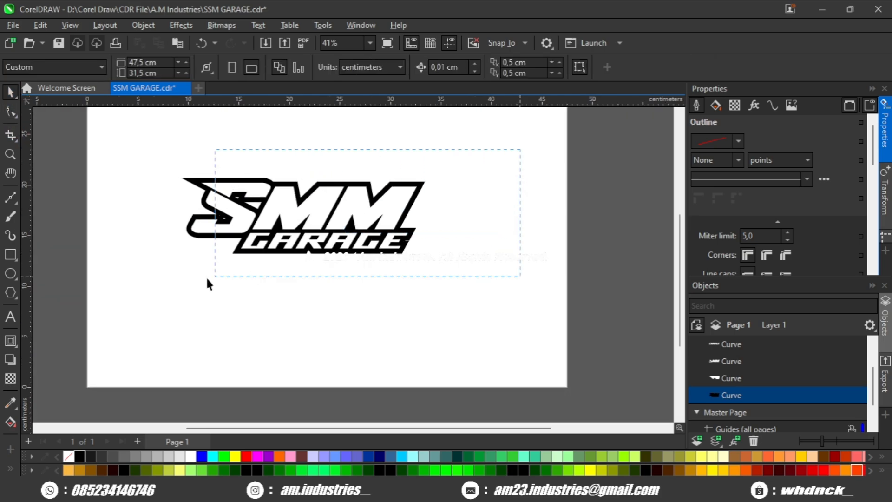
drag(106, 275, 106, 276)
scroll(226, 200, up, 2)
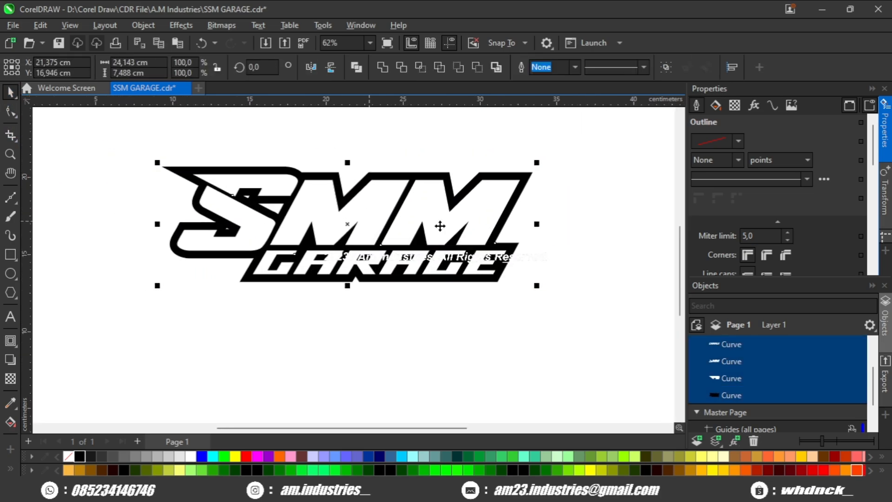
drag(539, 224, 587, 223)
scroll(339, 222, up, 1)
mouse_move(323, 226)
mouse_down()
mouse_move(340, 222)
mouse_move(322, 200)
mouse_move(417, 210)
mouse_move(328, 217)
mouse_up()
scroll(340, 220, down, 1)
key(Escape)
click(309, 188)
scroll(260, 213, up, 3)
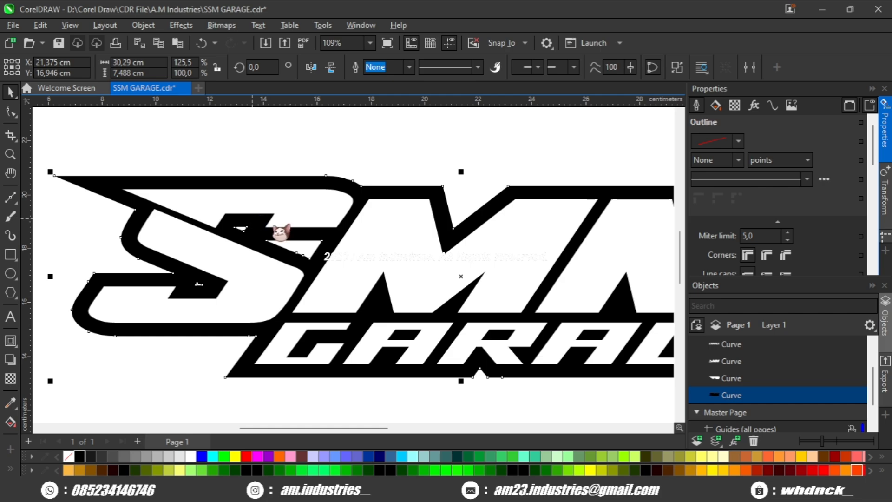
key(ctrl+v)
scroll(398, 266, down, 3)
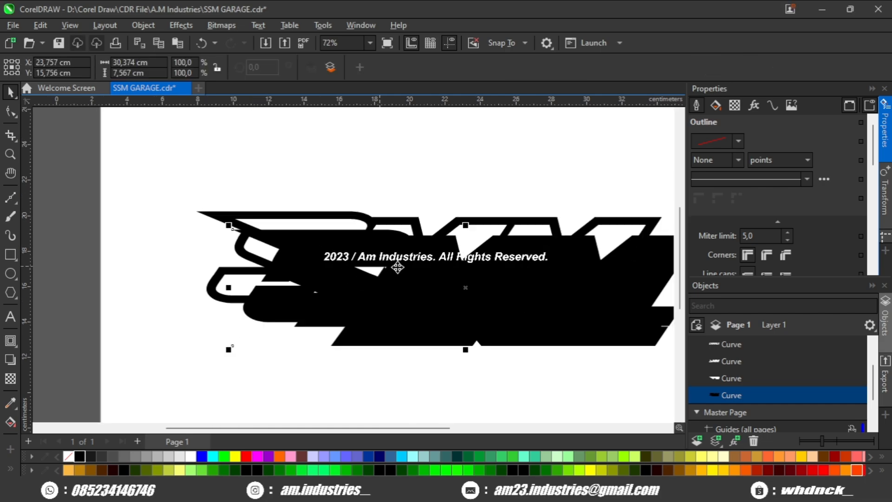
key(Delete)
- Paste a copy of the black backing shape and offset it slightly down and to the right of the original
key(ctrl+v)
scroll(448, 260, up, 4)
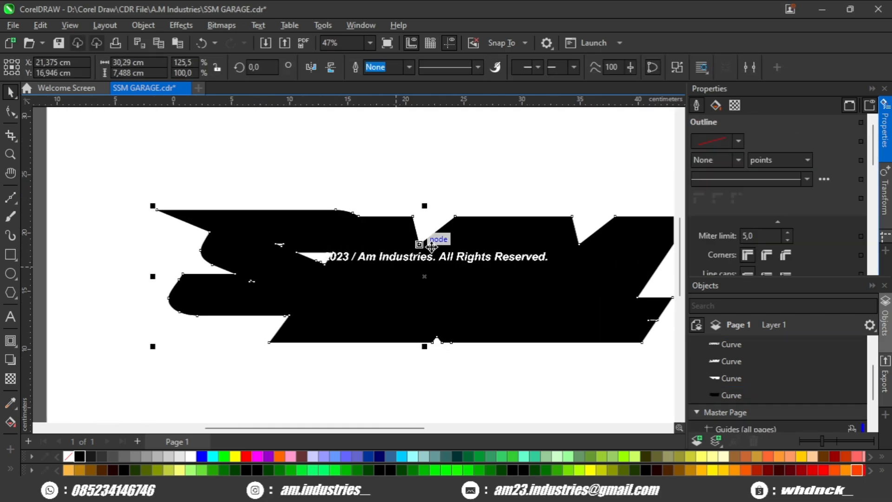
drag(506, 198, 506, 219)
scroll(439, 234, up, 1)
drag(439, 241, 470, 259)
- Weld the offset copy and the original backing into one shape and place it behind the white lettering
scroll(448, 248, down, 2)
scroll(441, 253, up, 1)
scroll(441, 253, up, 1)
scroll(470, 259, down, 1)
scroll(433, 243, up, 1)
shift+click(332, 206)
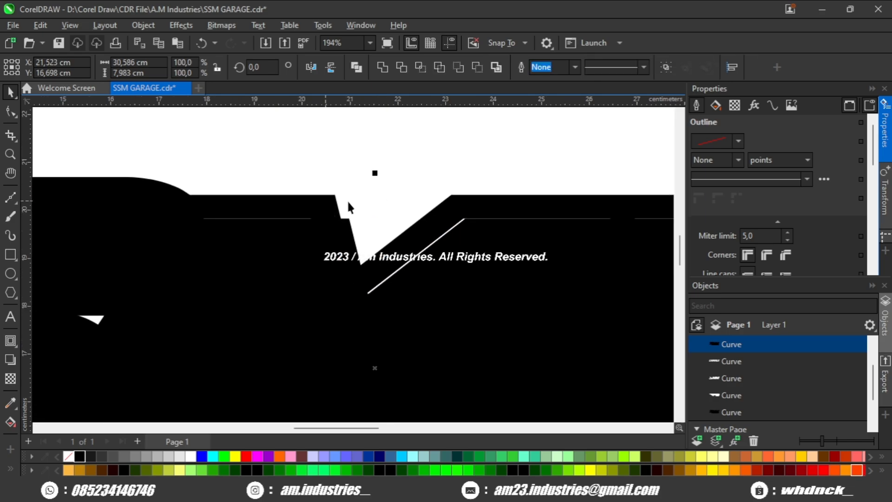
scroll(348, 198, down, 1)
click(385, 69)
scroll(355, 156, down, 1)
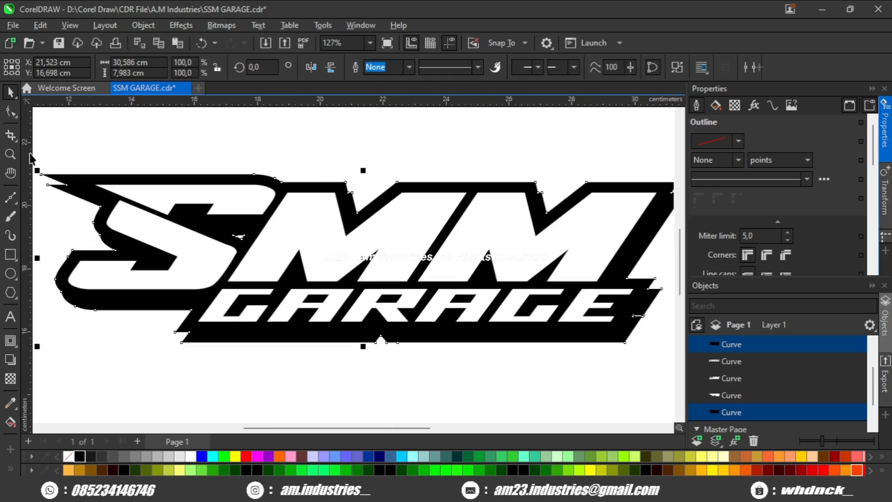
- Delete the stepped nodes on the welded backing around the S and the small leftover hole inside it
click(11, 111)
drag(70, 220, 180, 193)
scroll(182, 190, up, 1)
scroll(183, 299, up, 1)
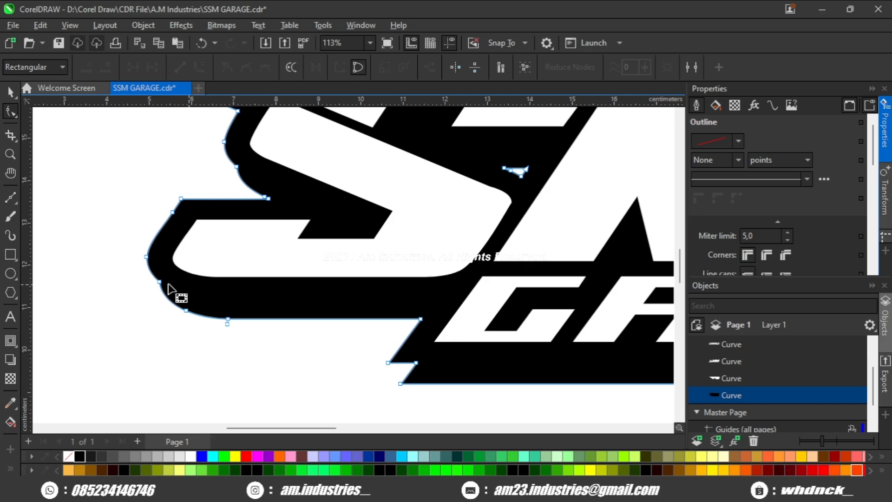
scroll(416, 364, down, 1)
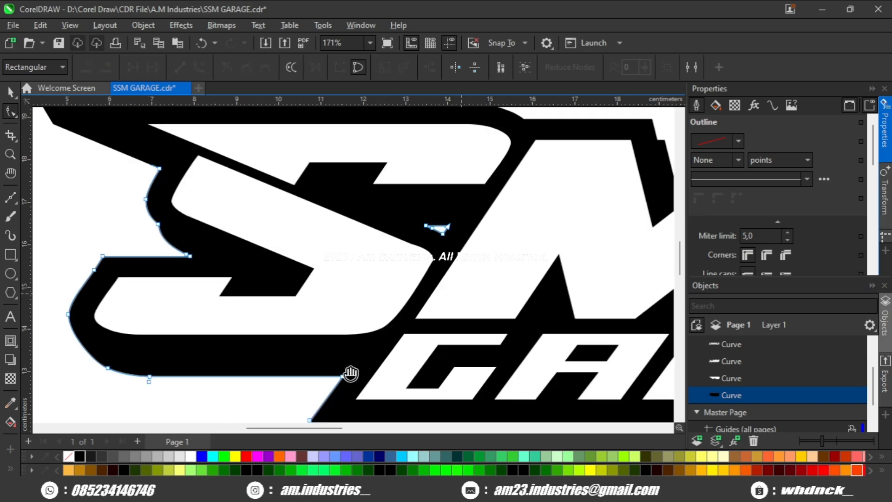
scroll(426, 261, up, 1)
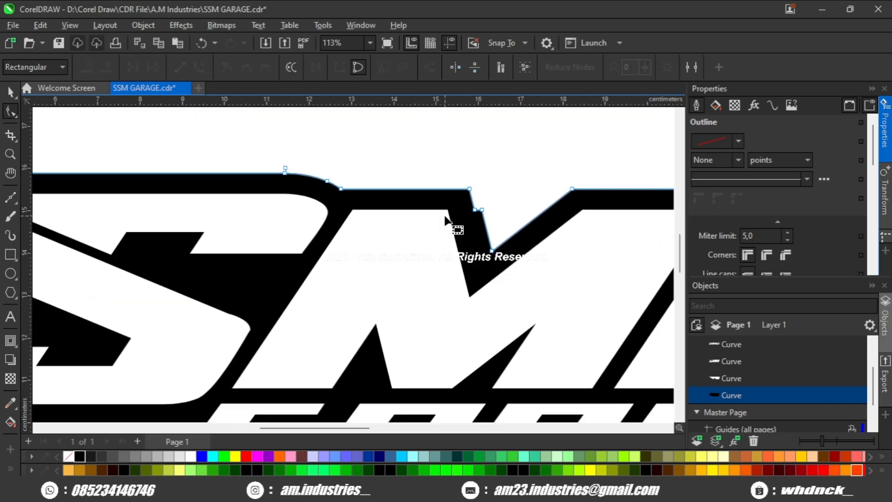
- Delete the step nodes in the first M's upper notch and the small notch beneath the R of GARAGE
drag(491, 200, 429, 234)
key(Delete)
scroll(458, 251, down, 1)
drag(495, 276, 308, 146)
drag(391, 287, 270, 361)
key(Delete)
- Delete the stepped and stray nodes on the backing edge beside the E of GARAGE
scroll(395, 306, down, 4)
drag(534, 281, 434, 318)
scroll(483, 323, up, 6)
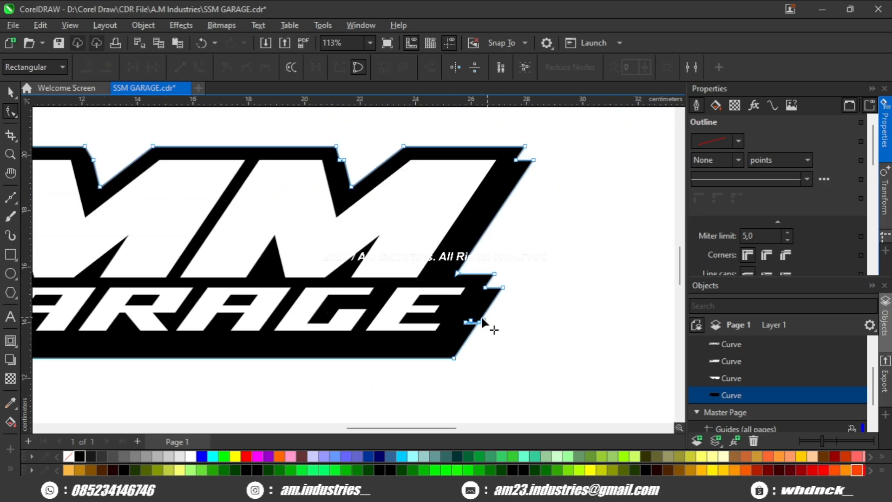
drag(504, 302, 428, 347)
key(Delete)
- Remove the step nodes at the last M's outer corner and upper notch, leaving clean slanted backing edges
scroll(450, 199, down, 2)
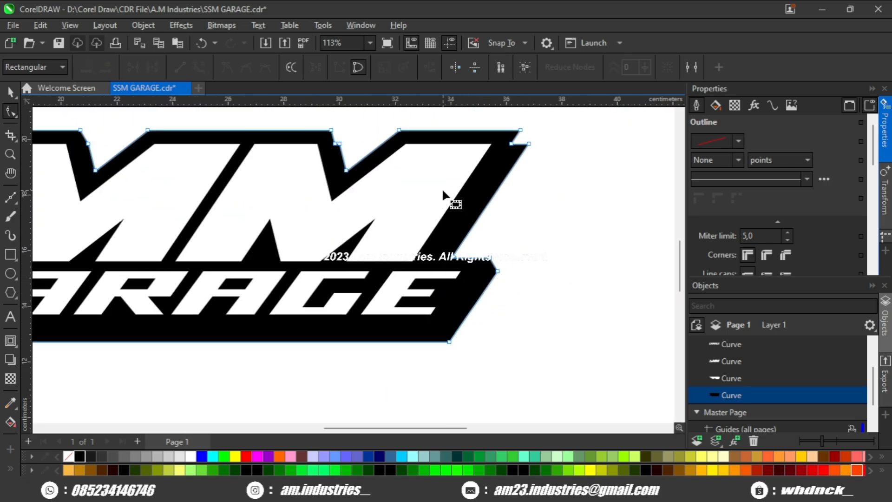
scroll(525, 209, up, 1)
double_click(519, 203)
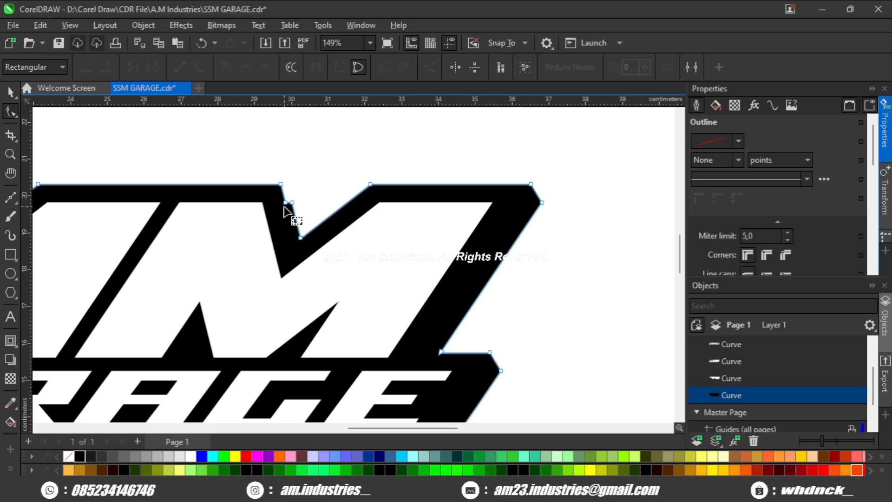
scroll(328, 229, down, 4)
key(space)
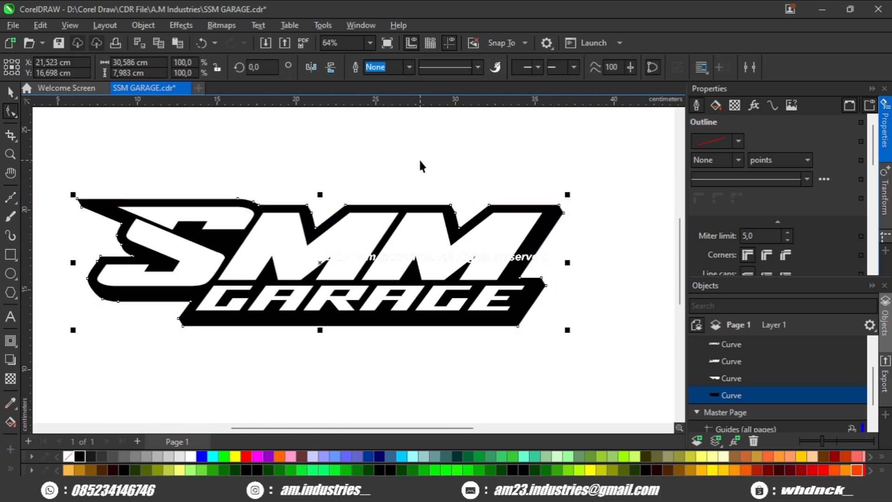
scroll(402, 212, up, 2)
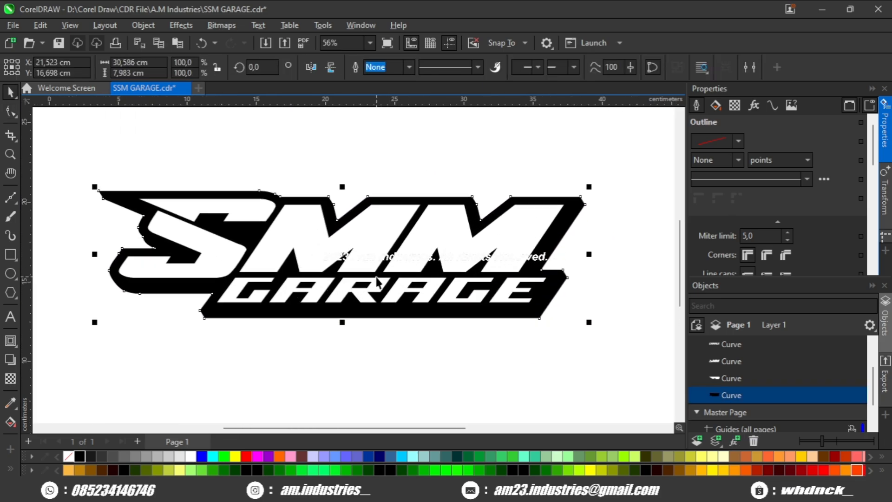
- Give the black backing an orange outline, trying a width of 4 pt and settling on 6 pt
scroll(723, 238, down, 3)
scroll(733, 214, up, 2)
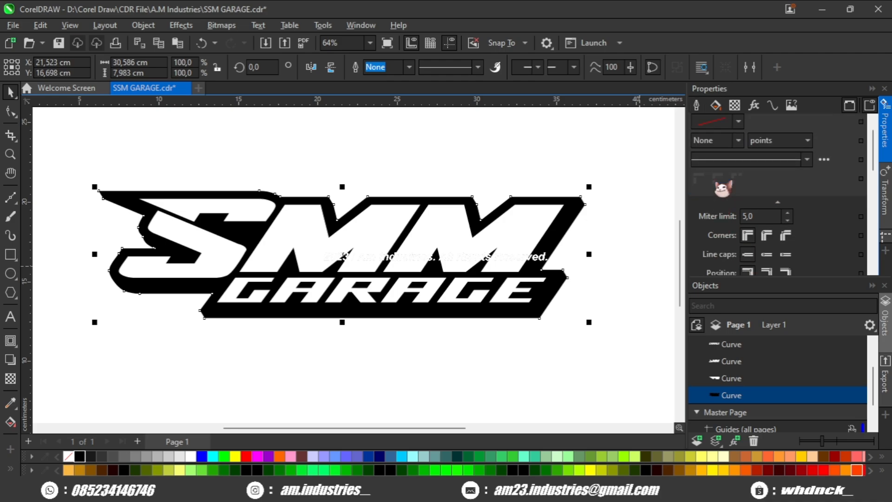
text(4)
key(Return)
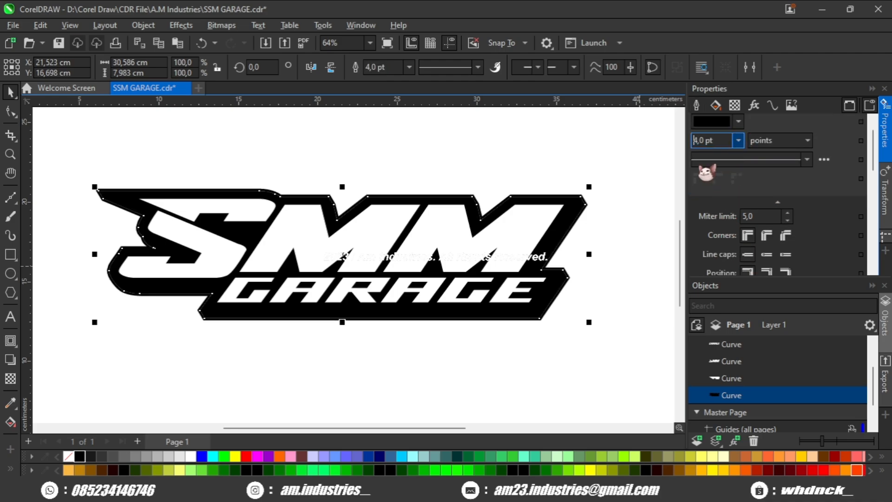
right_click(279, 456)
scroll(442, 207, up, 2)
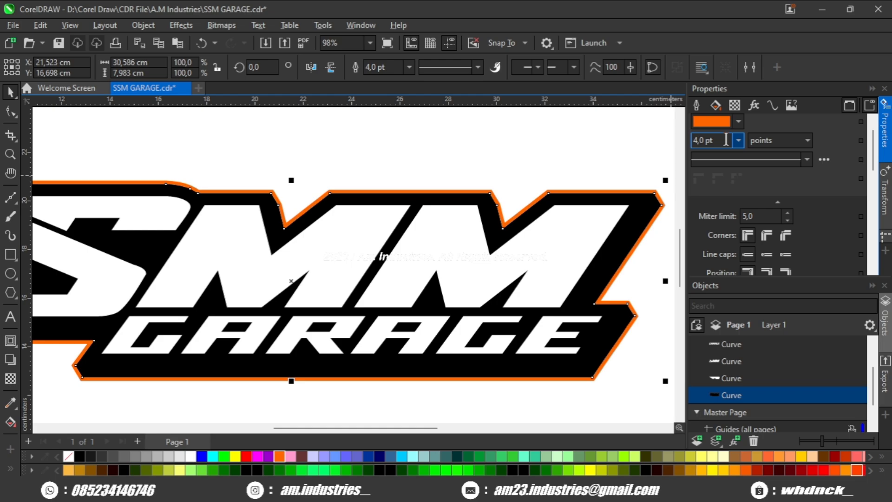
text(6)
key(Return)
scroll(588, 239, down, 1)
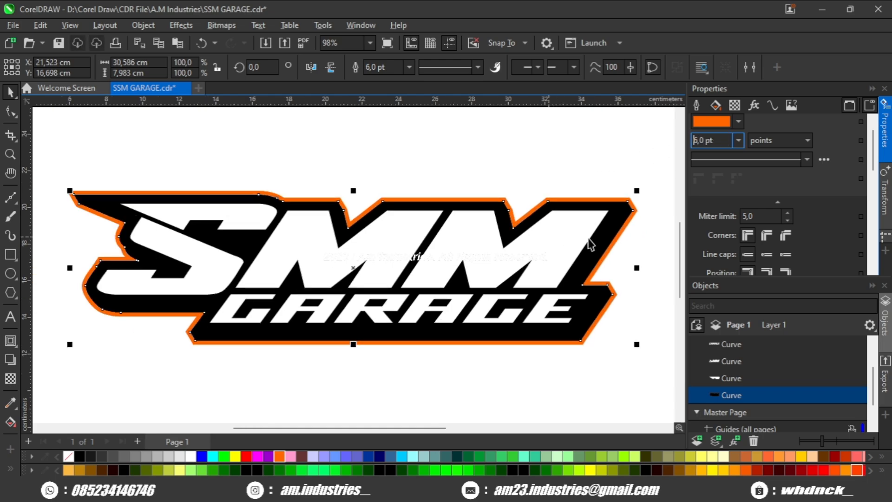
- Convert the backing's orange outline into a separate object
scroll(609, 239, down, 2)
scroll(609, 240, up, 1)
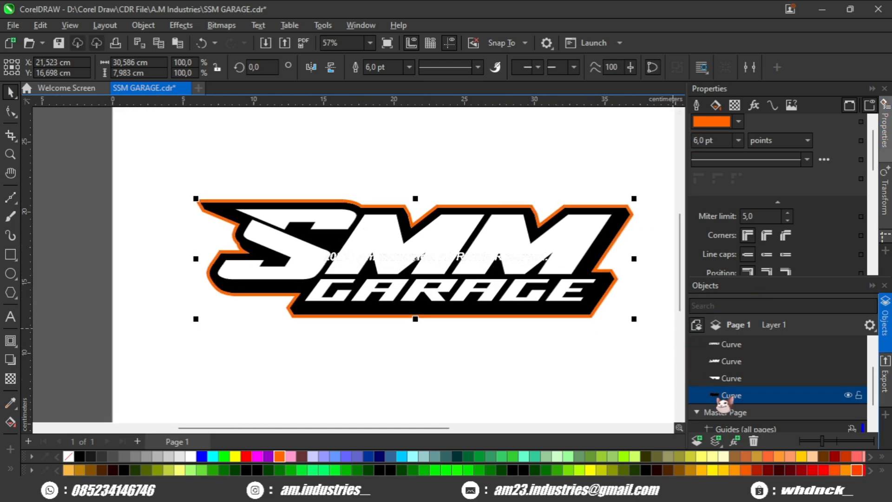
key(ctrl+shift+q)
click(539, 378)
- Draw a closed four-sided shape about 1.3 by 0.9 cm outward from the slanted upper corner of the last M's black backing
scroll(602, 208, up, 2)
drag(599, 207, 404, 195)
scroll(481, 186, up, 3)
scroll(448, 180, up, 2)
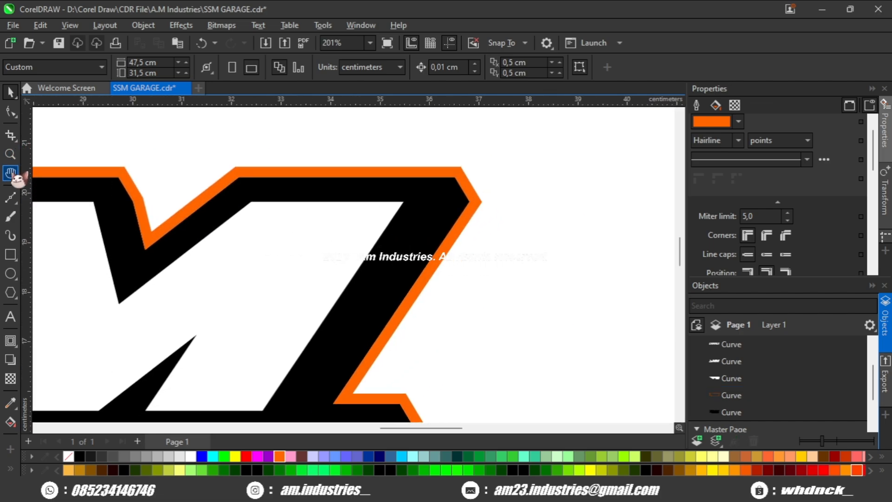
click(10, 197)
scroll(390, 201, up, 2)
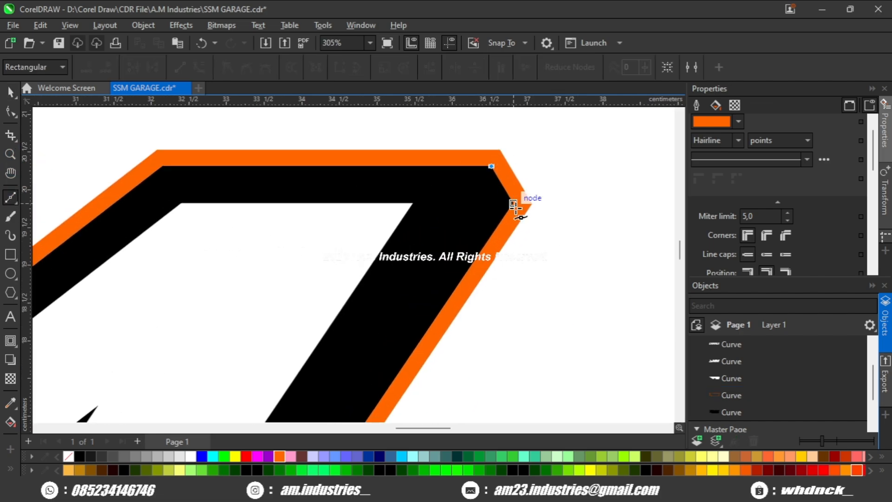
scroll(512, 205, up, 2)
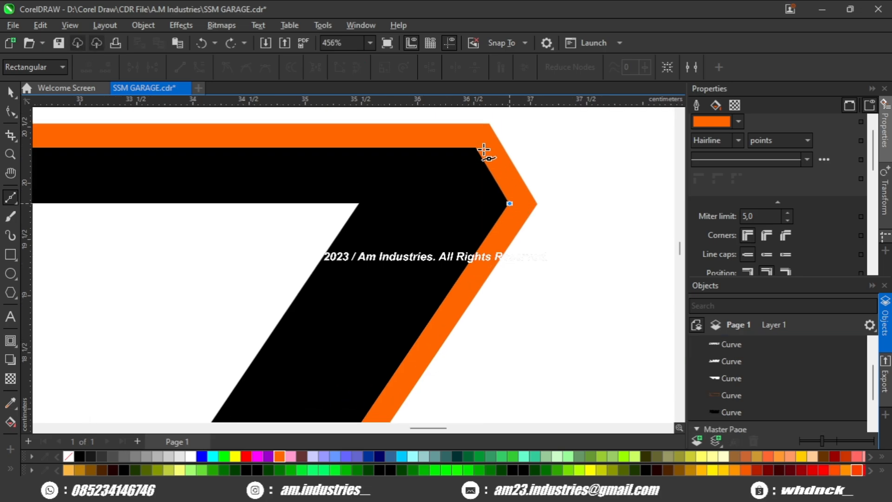
click(547, 116)
click(627, 217)
click(358, 68)
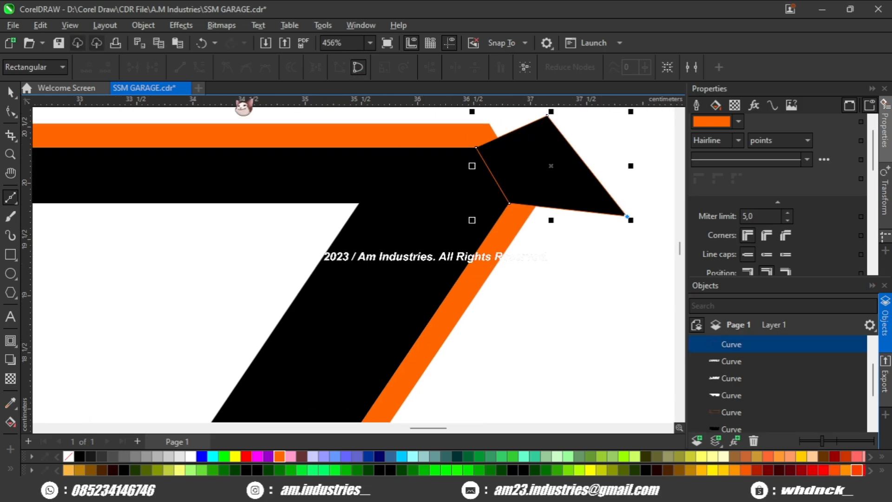
- Enlarge the four-sided shape to about 3.7 by 2.5 cm and align its slanted side with the last M's backing corner
key(space)
scroll(373, 191, down, 3)
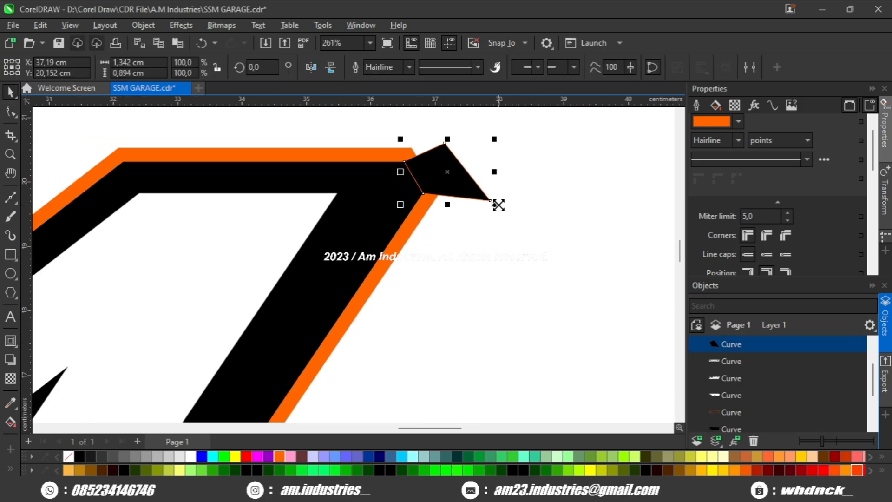
drag(497, 205, 578, 267)
drag(443, 203, 558, 163)
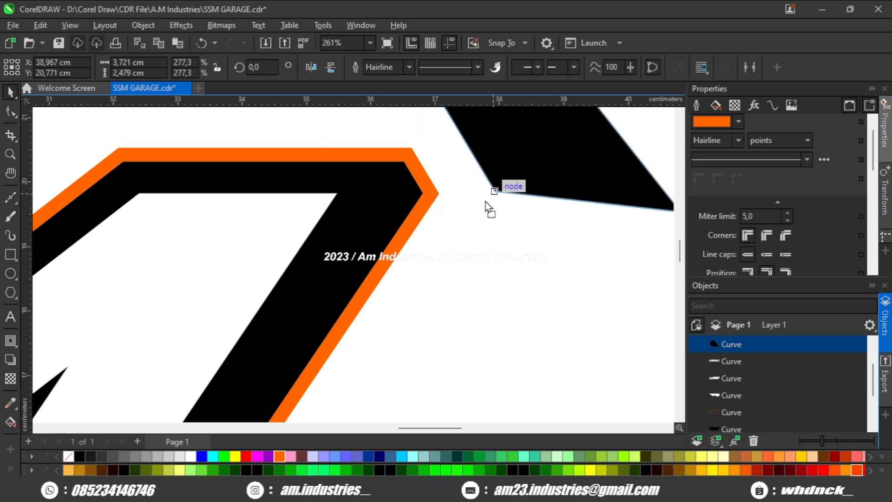
drag(485, 202, 462, 233)
drag(442, 201, 420, 188)
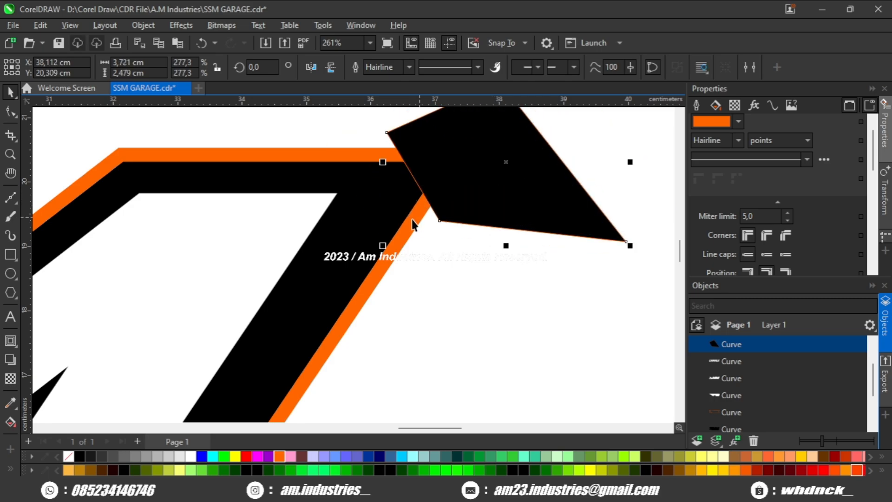
- Subtract the four-sided shape from the orange contour at the last M's upper corner
shift+click(412, 219)
scroll(426, 179, down, 4)
click(478, 71)
click(448, 258)
- Place a horizontal guideline above the orange ledge beside the E of GARAGE and raise the ledge's two outer nodes to it
scroll(436, 244, down, 4)
drag(432, 240, 518, 224)
scroll(515, 213, down, 3)
scroll(519, 224, up, 6)
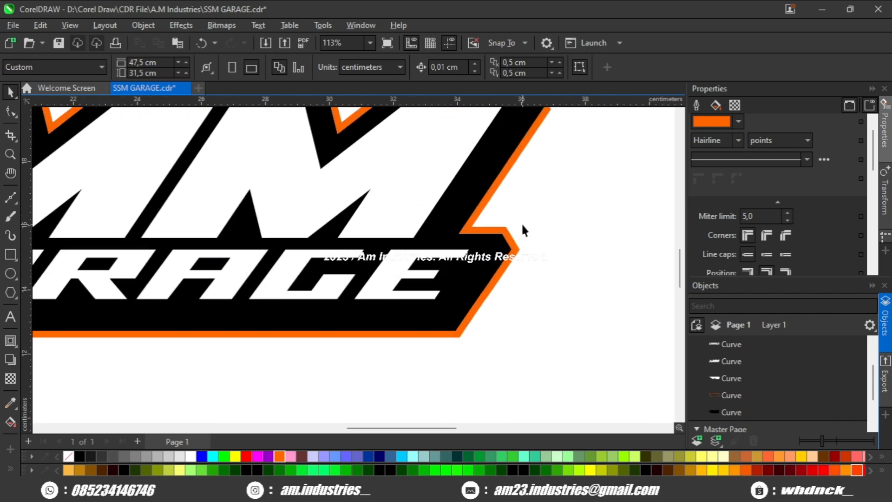
scroll(522, 229, down, 3)
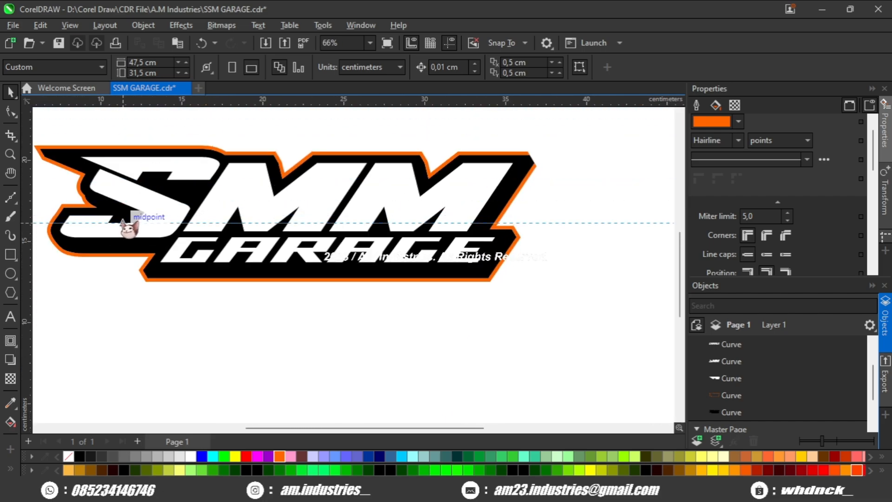
scroll(629, 237, up, 2)
scroll(442, 233, up, 3)
click(442, 235)
click(10, 112)
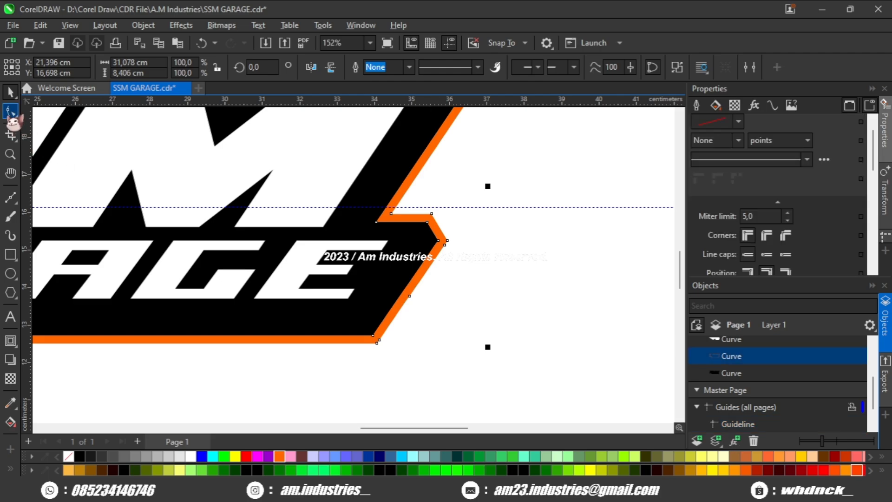
scroll(442, 198, up, 5)
drag(406, 226, 397, 206)
drag(301, 205, 302, 205)
scroll(477, 222, down, 5)
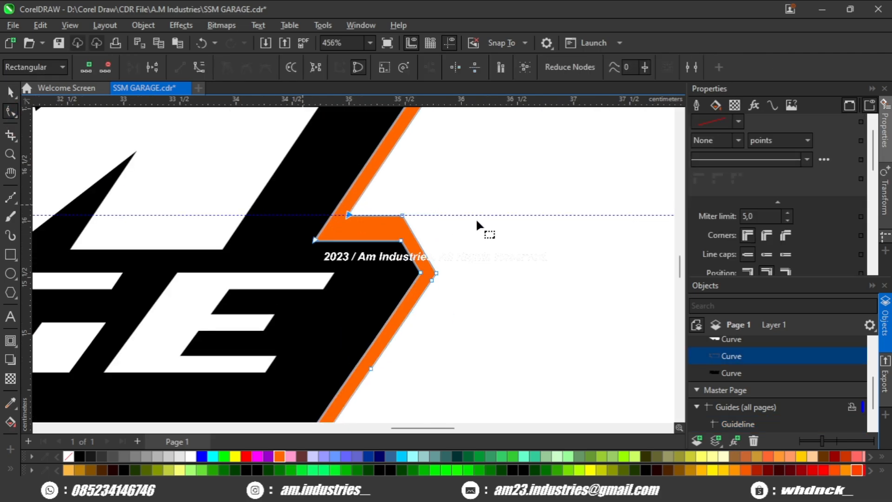
key(space)
click(508, 253)
- Move the guideline slightly higher and raise the orange ledge's two outer nodes to it, keeping the slanted edges aligned
scroll(508, 253, down, 4)
scroll(498, 246, up, 2)
scroll(495, 241, up, 3)
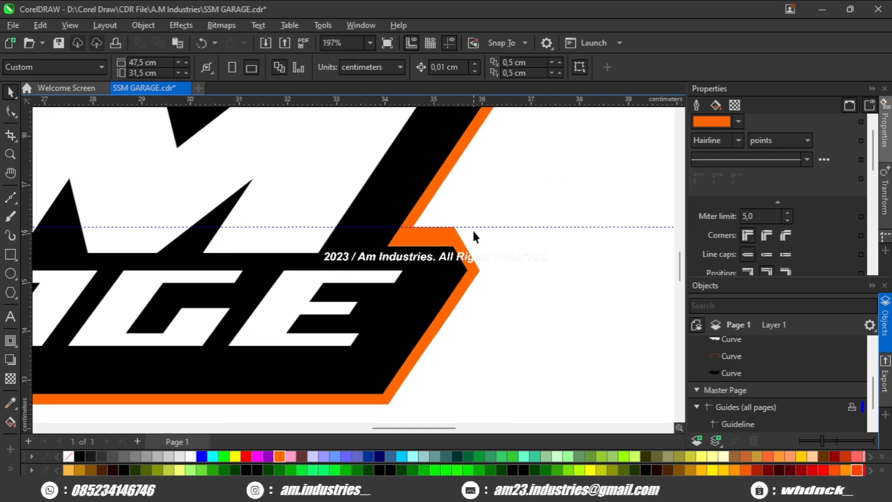
click(488, 225)
scroll(443, 242, up, 2)
click(443, 242)
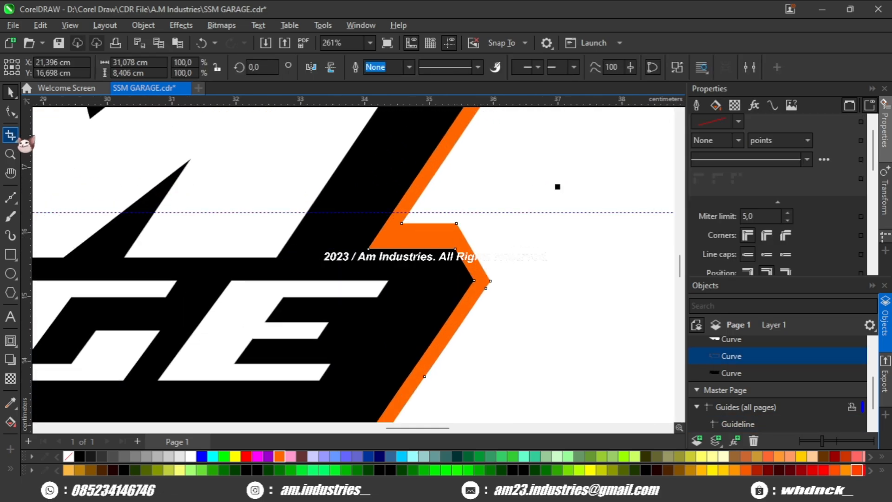
key(F10)
scroll(447, 221, up, 2)
drag(452, 221, 439, 203)
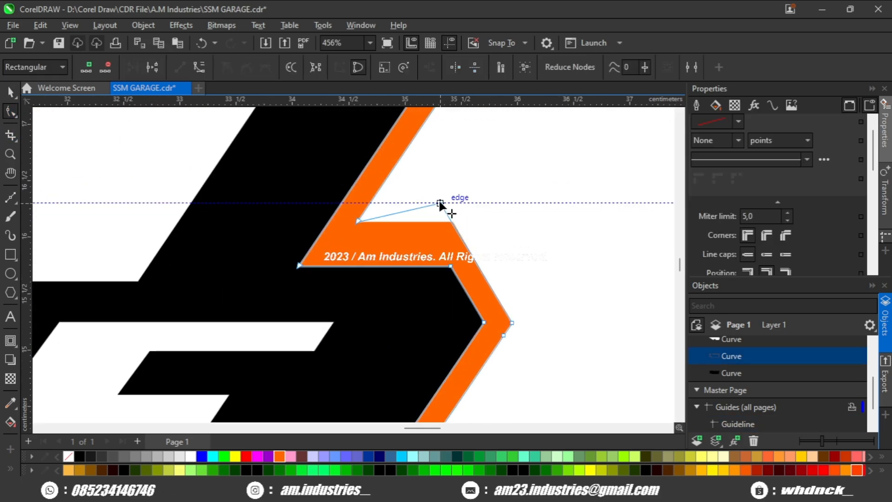
drag(358, 221, 370, 203)
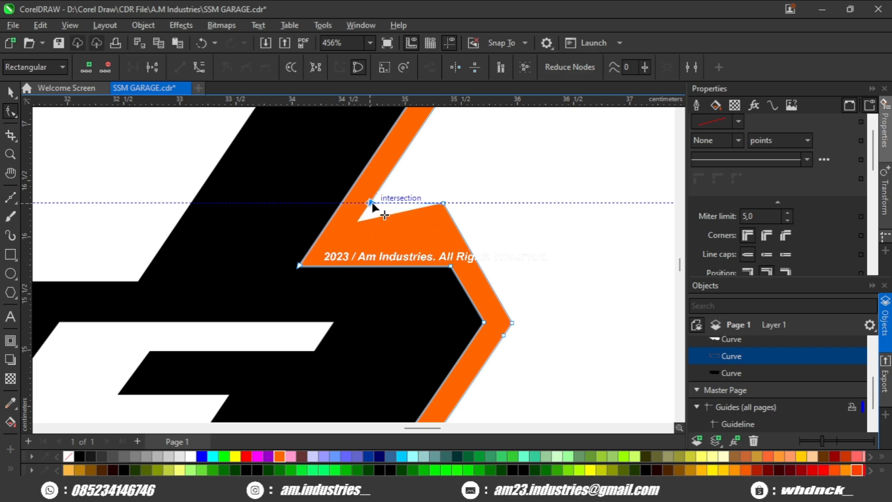
scroll(448, 235, down, 4)
key(space)
click(530, 265)
- Shift the outer nodes of the orange contour at the start of GARAGE outward by about 0.7 cm to thicken that end
scroll(528, 266, down, 3)
scroll(303, 261, up, 3)
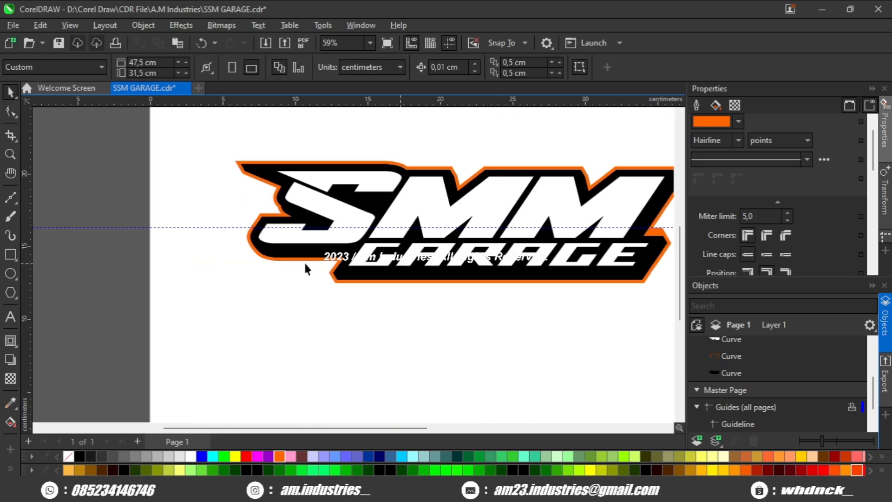
click(358, 285)
key(F10)
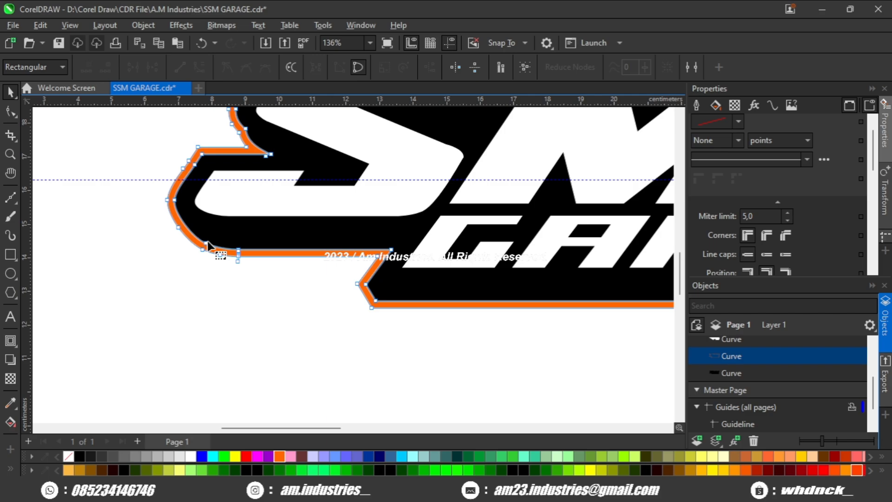
scroll(348, 285, up, 4)
click(413, 218)
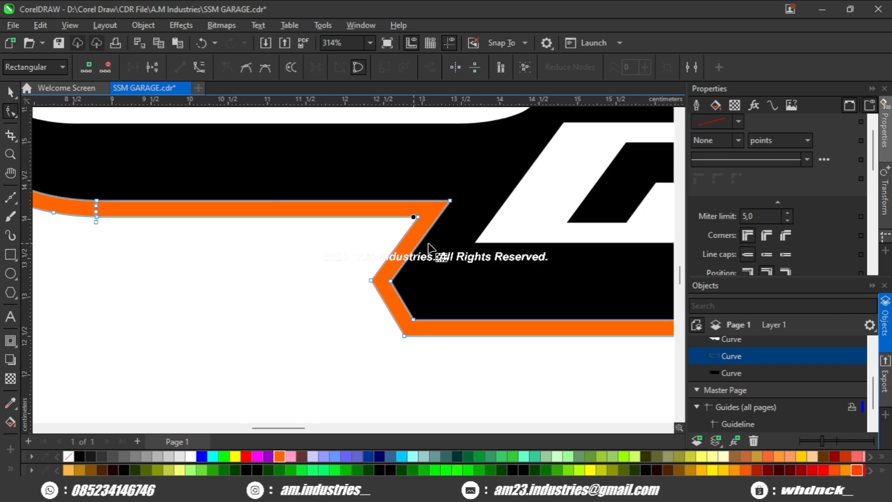
click(418, 218)
drag(403, 334, 347, 334)
scroll(359, 334, down, 2)
key(space)
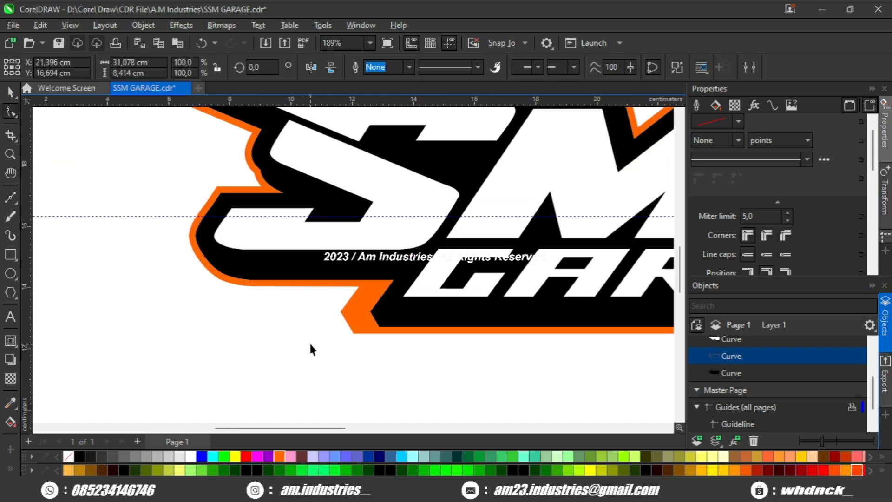
click(309, 342)
- Draw a curve from the black backing's edge at the S's lower bend to the outer edge of the orange contour
scroll(309, 343, down, 2)
mouse_move(413, 314)
mouse_down()
mouse_move(340, 326)
mouse_move(405, 294)
mouse_move(441, 290)
mouse_move(387, 292)
mouse_move(435, 286)
mouse_up()
scroll(358, 288, up, 1)
scroll(174, 298, up, 4)
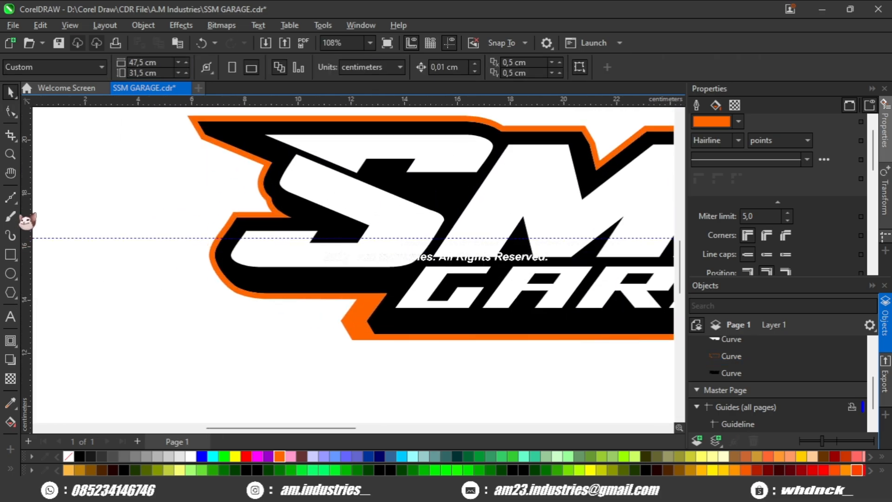
click(10, 198)
scroll(260, 303, up, 6)
scroll(297, 309, up, 3)
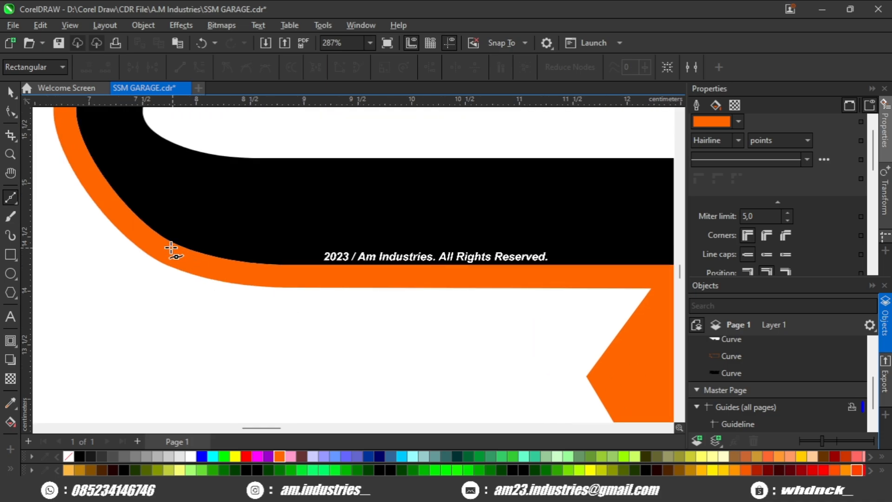
click(129, 207)
scroll(197, 288, up, 1)
drag(234, 280, 290, 286)
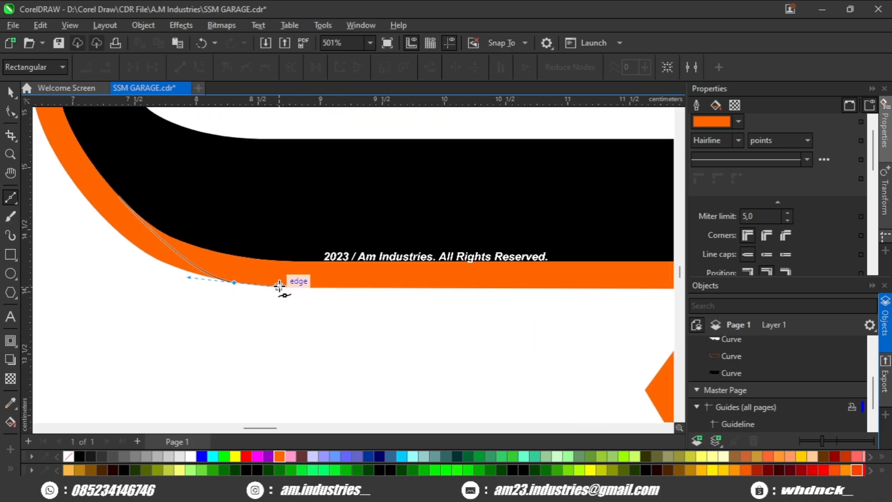
drag(285, 286, 285, 287)
- Extend the curve outside the orange contour and close it into a shape about 1.4 by 1.75 cm
scroll(285, 287, down, 3)
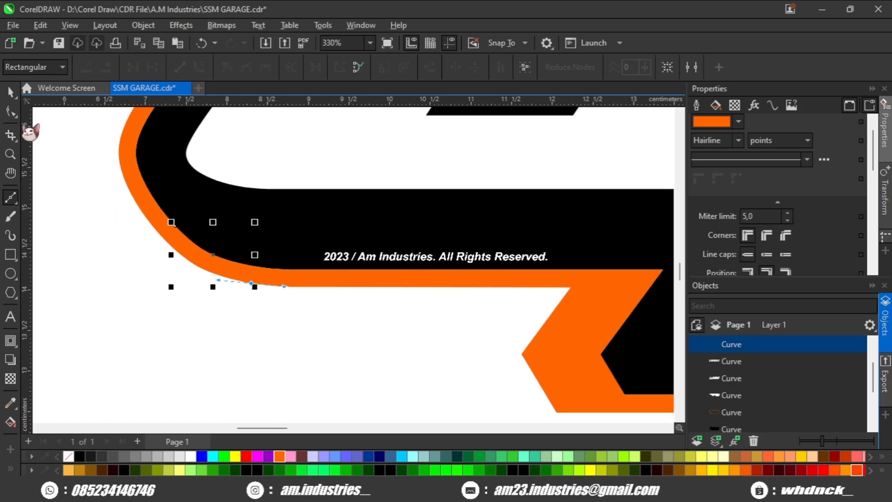
scroll(227, 311, up, 3)
double_click(263, 269)
click(210, 399)
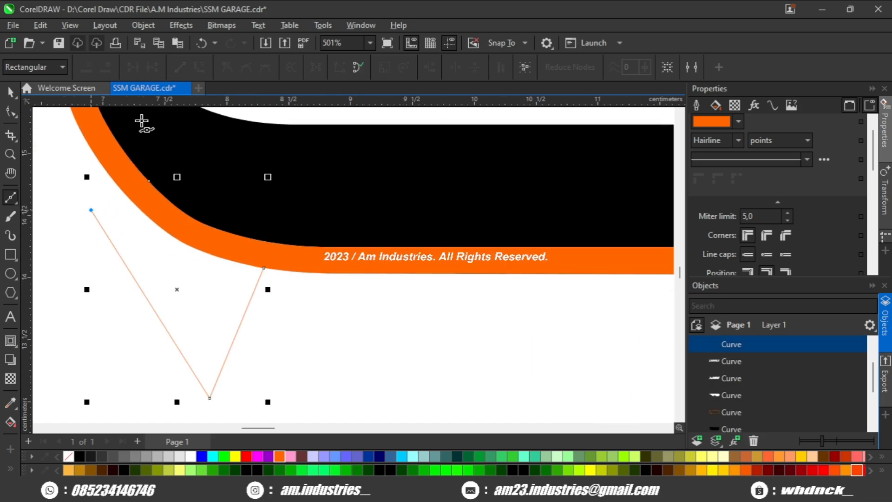
click(358, 67)
click(9, 91)
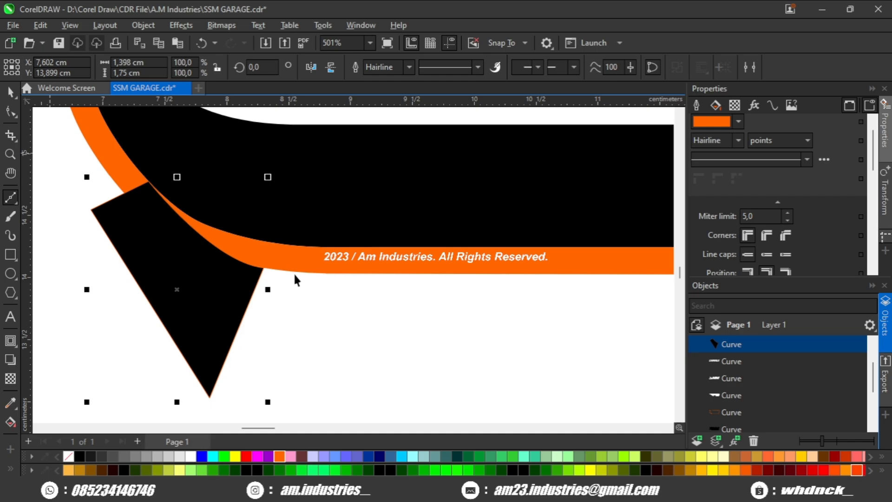
- Subtract the closed shape from the orange contour to taper it at the S's lower bend
scroll(300, 179, down, 1)
click(295, 269)
click(247, 261)
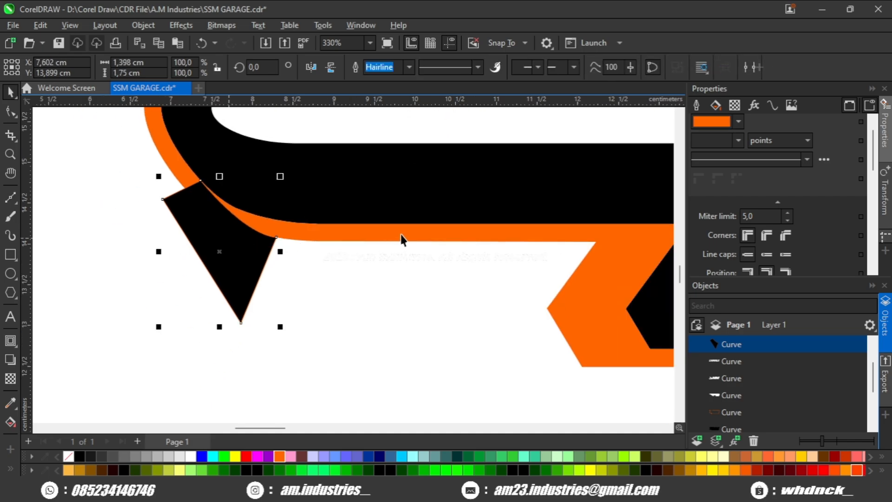
shift+click(403, 234)
scroll(425, 208, down, 1)
click(477, 68)
click(277, 279)
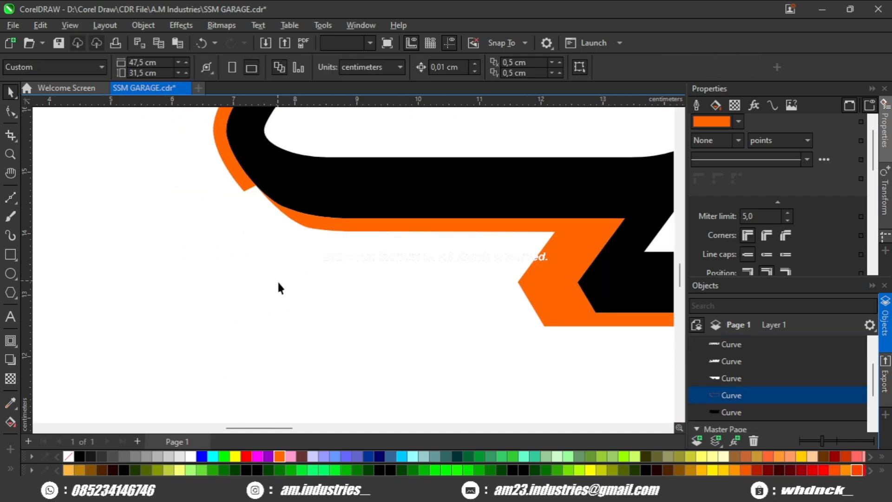
- Break the orange contour apart into separate curves
scroll(277, 280, down, 4)
scroll(305, 297, down, 3)
scroll(482, 327, up, 1)
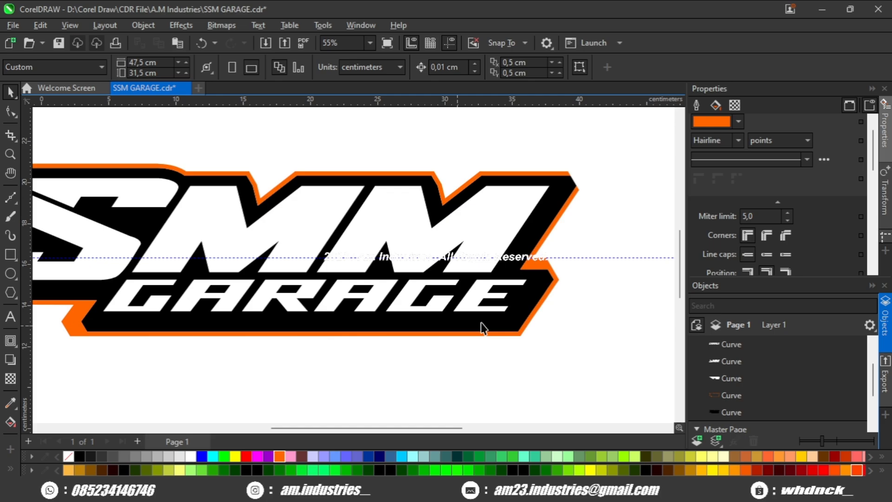
click(544, 269)
key(ctrl+k)
click(598, 285)
scroll(546, 275, up, 1)
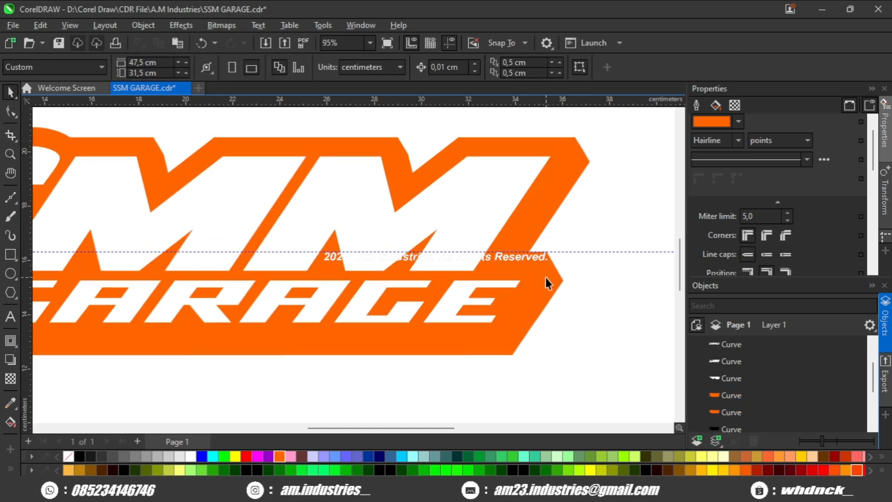
- Undo the orange contour's break-apart and move the contour aside temporarily to check its shape
click(552, 273)
click(17, 111)
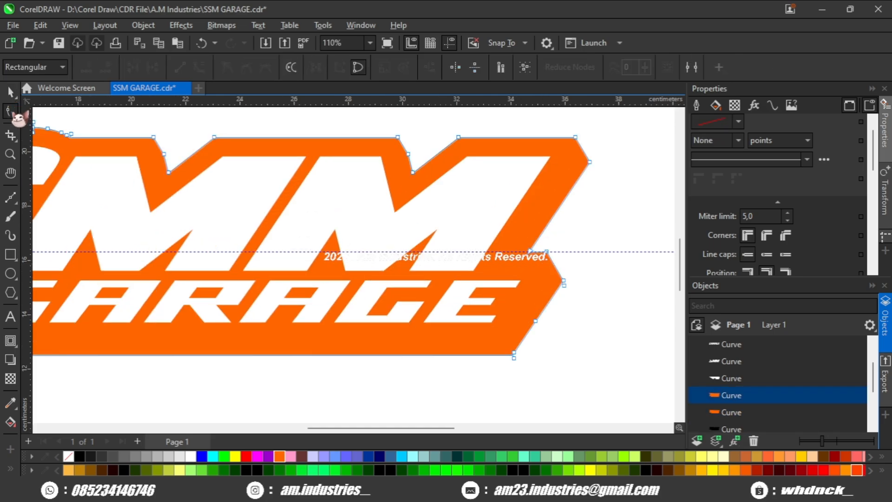
click(11, 95)
scroll(247, 230, down, 4)
key(ctrl+z)
scroll(396, 267, up, 3)
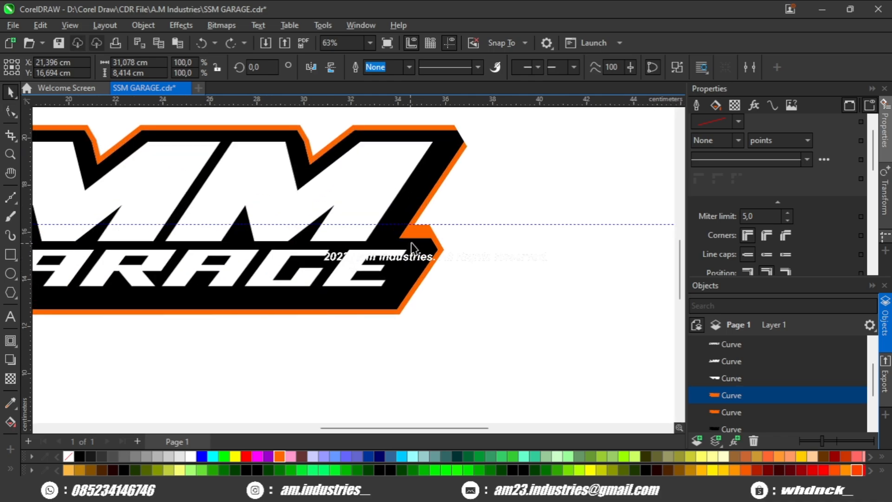
drag(421, 233, 470, 274)
key(ctrl+z)
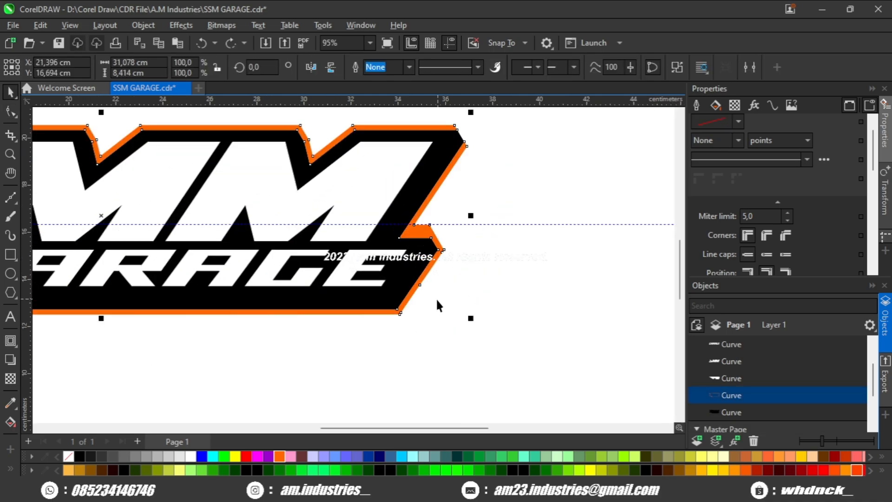
- Break the orange contour apart and subtract its inner curve from the outer one, checking the outline over the black backing
key(ctrl+k)
scroll(750, 394, down, 1)
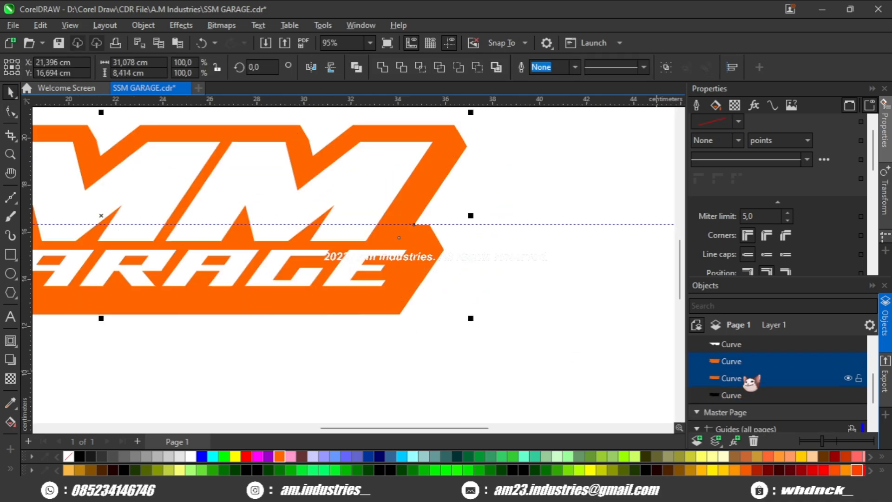
click(478, 71)
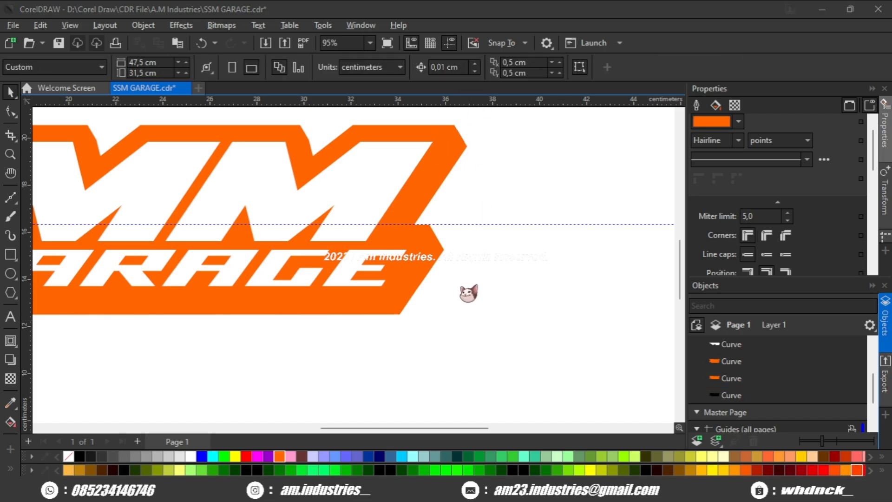
key(ctrl+z)
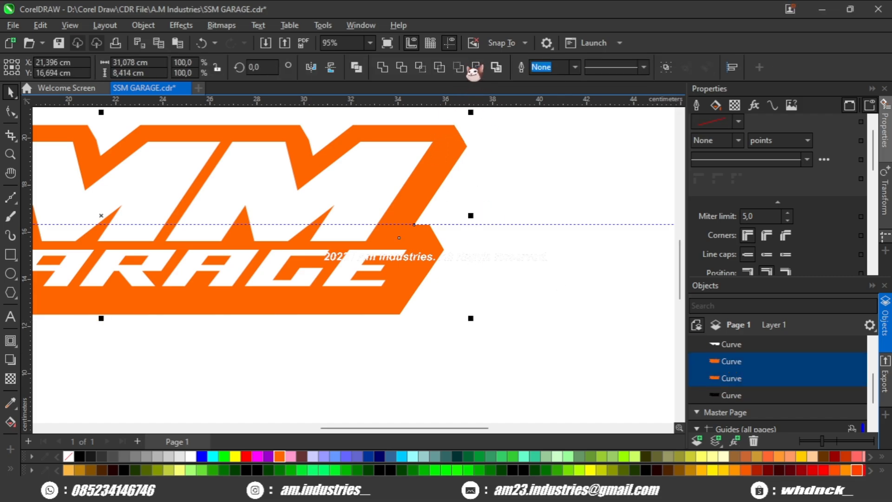
click(475, 69)
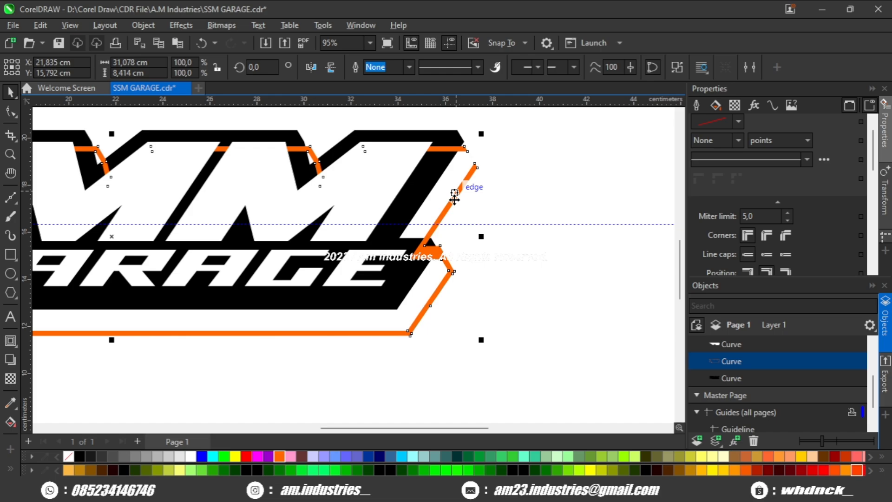
drag(454, 199, 444, 177)
- Open the orange contour along the last M's cut corner and extend its upper open end to the black backing's corner
scroll(448, 196, up, 8)
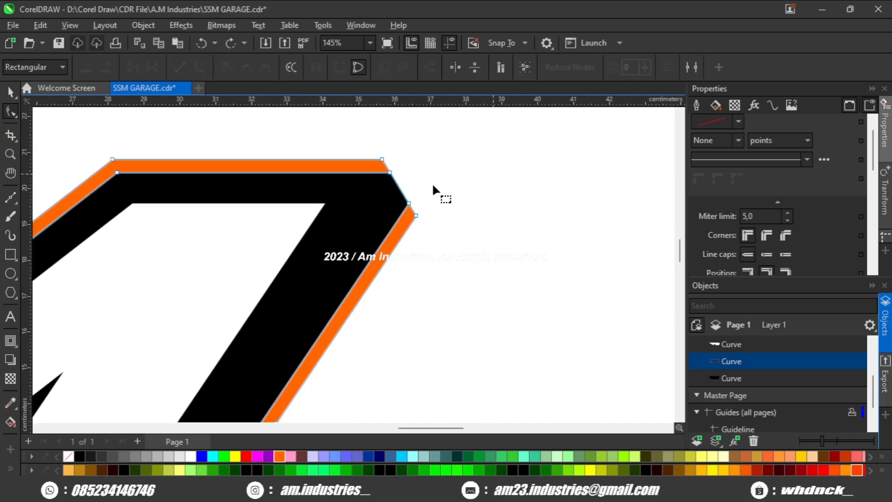
click(399, 185)
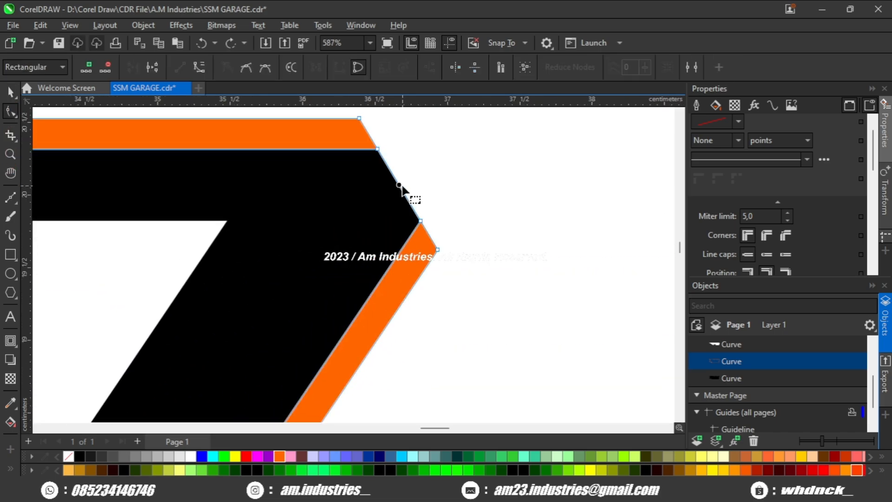
scroll(388, 189, up, 3)
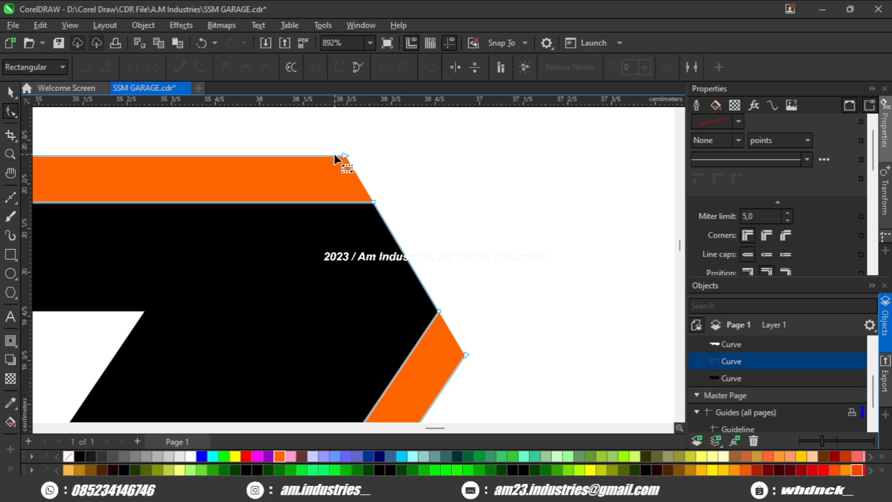
click(343, 156)
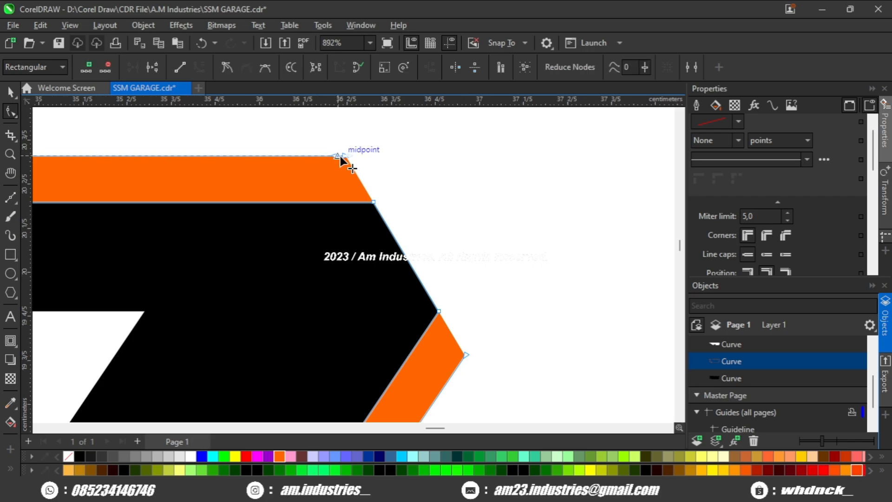
mouse_move(357, 155)
mouse_down()
mouse_move(389, 191)
mouse_move(344, 150)
mouse_up()
key(ctrl+z)
scroll(385, 212, down, 4)
scroll(348, 193, up, 4)
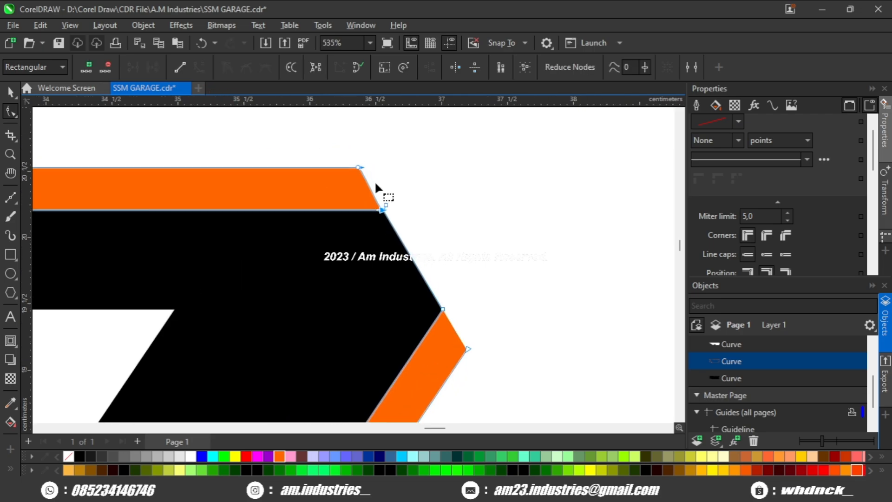
- Extend the orange contour's lower open end to the black backing's corner at the last M
click(155, 67)
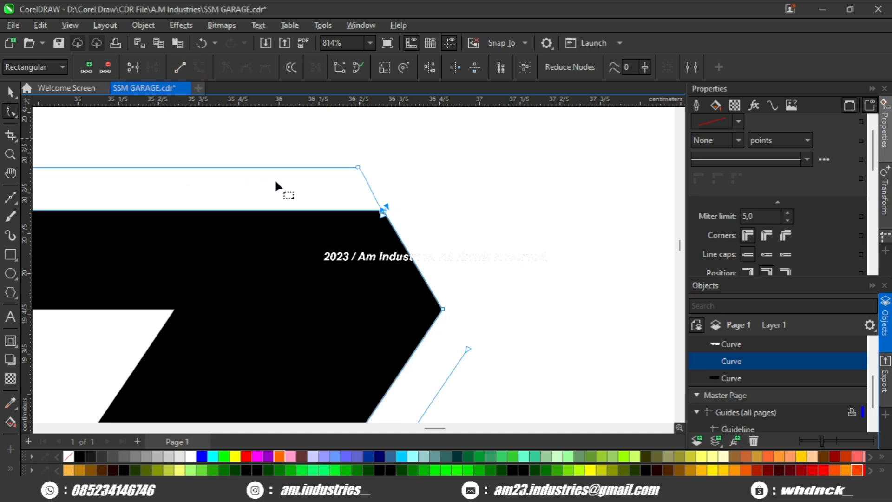
key(ctrl+z)
drag(409, 304, 377, 221)
scroll(414, 262, up, 3)
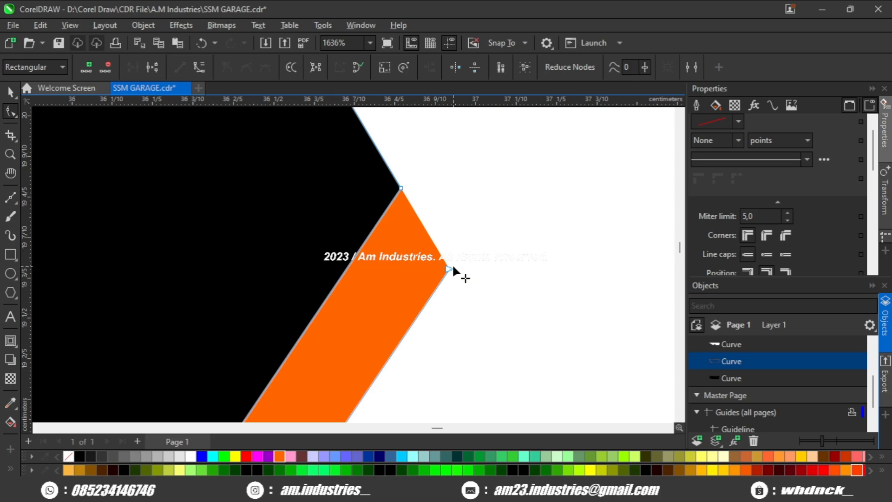
scroll(424, 211, down, 6)
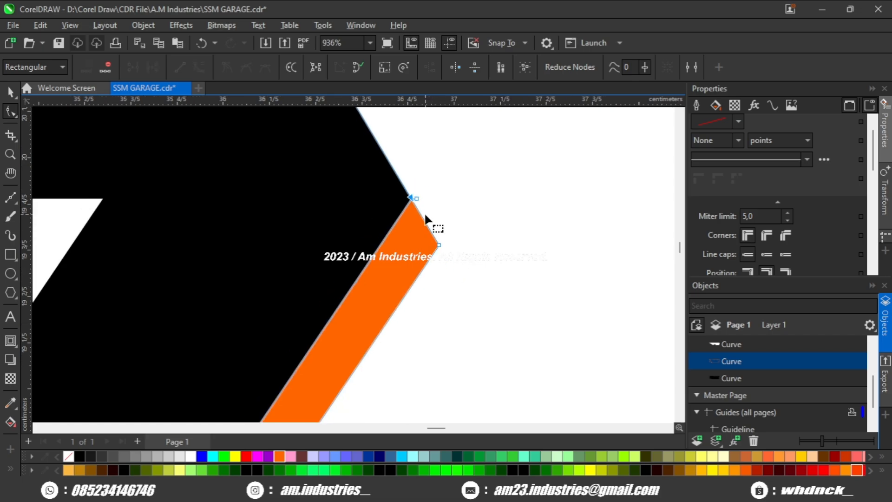
scroll(444, 222, down, 1)
- Try to cut the orange contour at the S's lower bend with the Knife tool
scroll(266, 258, up, 4)
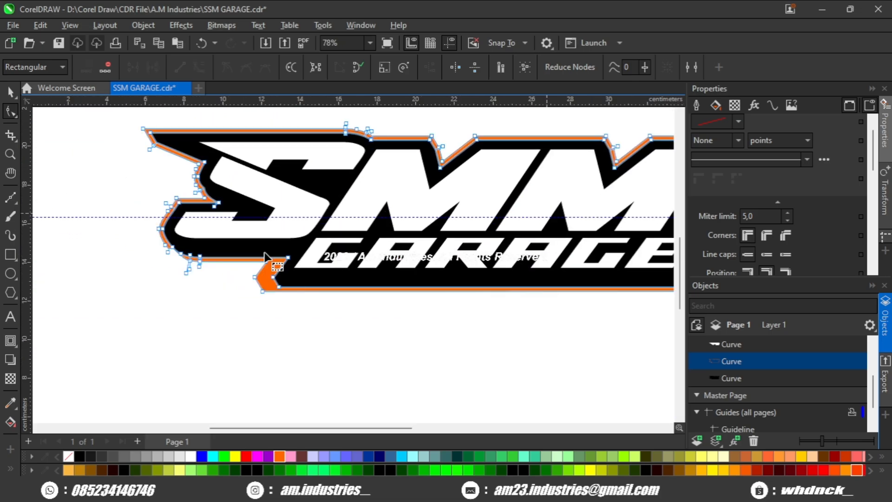
scroll(158, 237, up, 4)
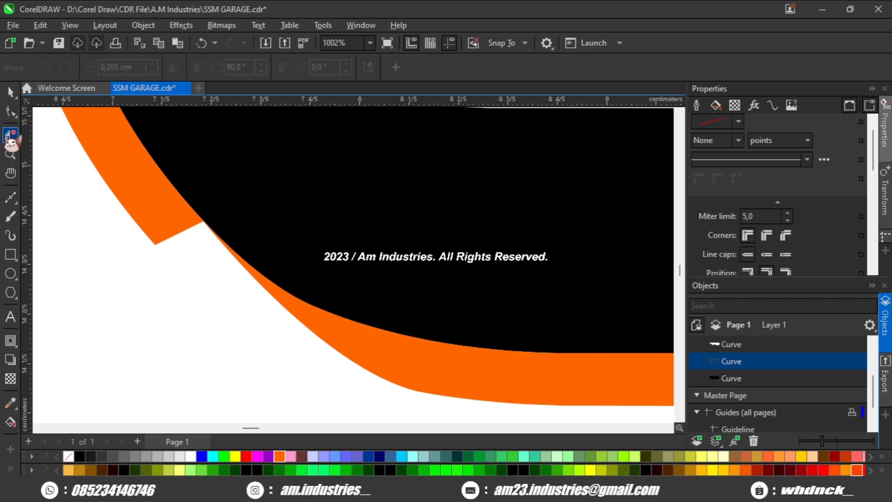
click(70, 159)
scroll(176, 240, up, 1)
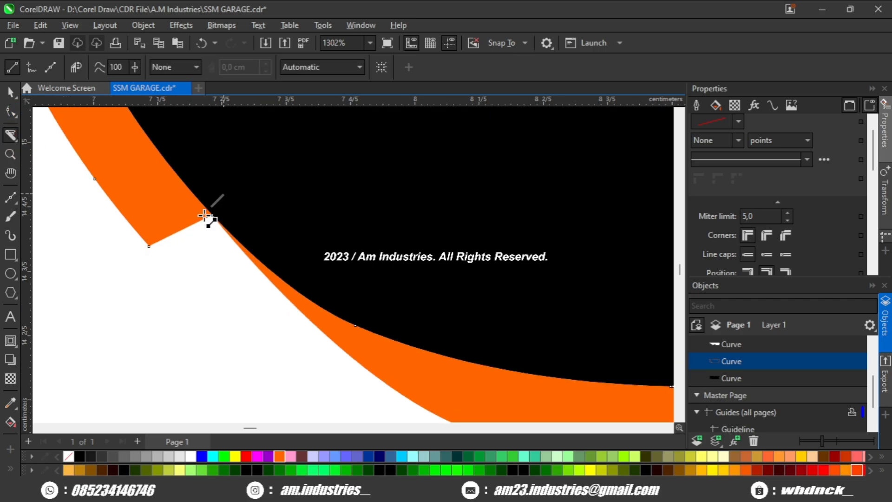
scroll(182, 282, down, 7)
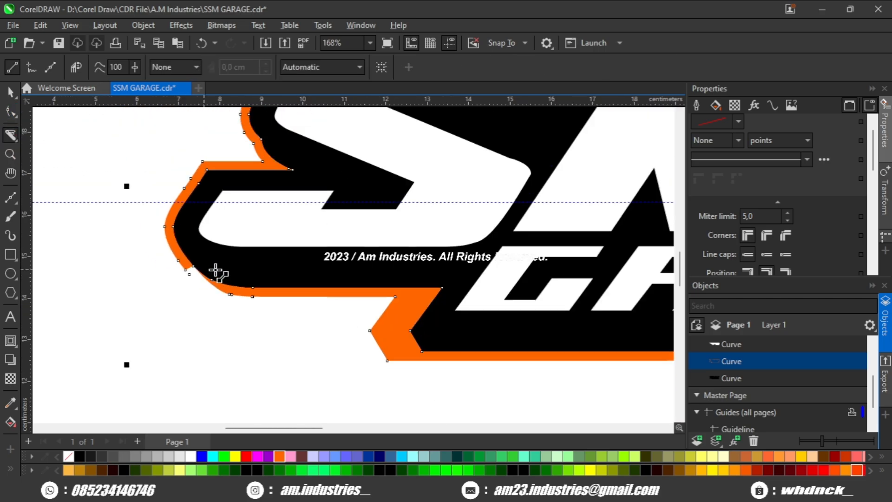
click(10, 91)
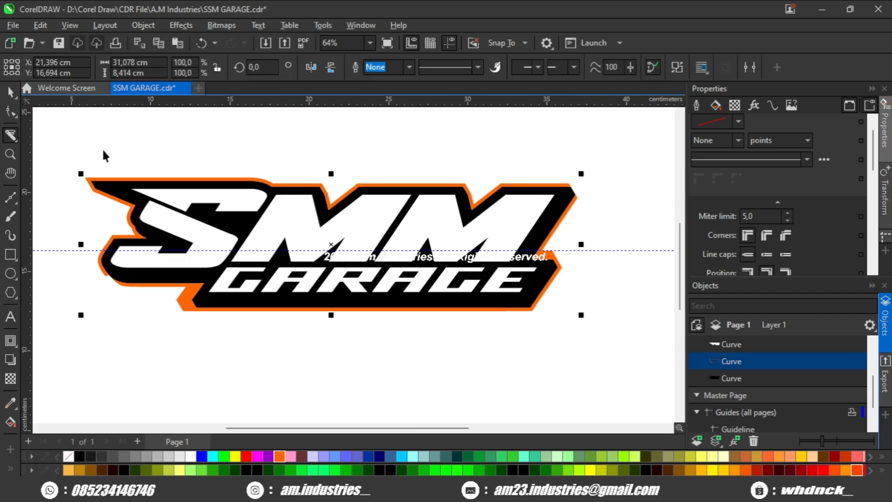
click(499, 380)
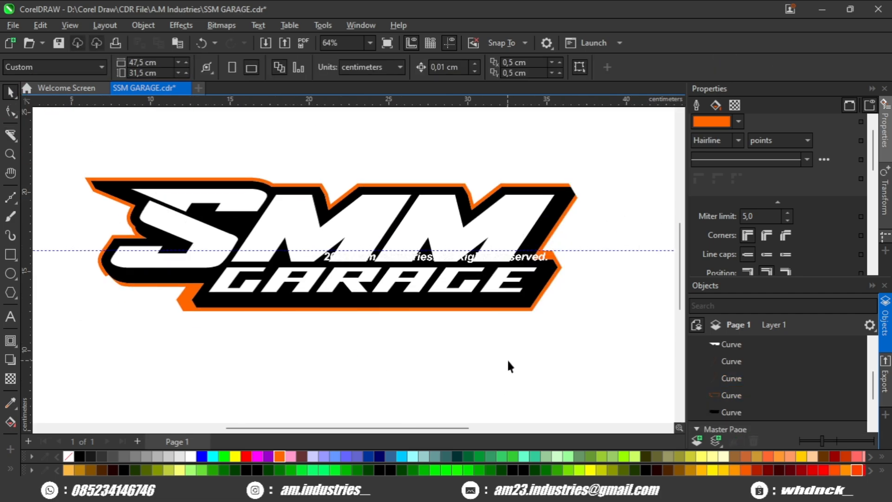
- Delete the tiny loose curves split off from the orange contour near the S's lower bend
scroll(564, 291, up, 1)
click(559, 267)
scroll(562, 272, down, 2)
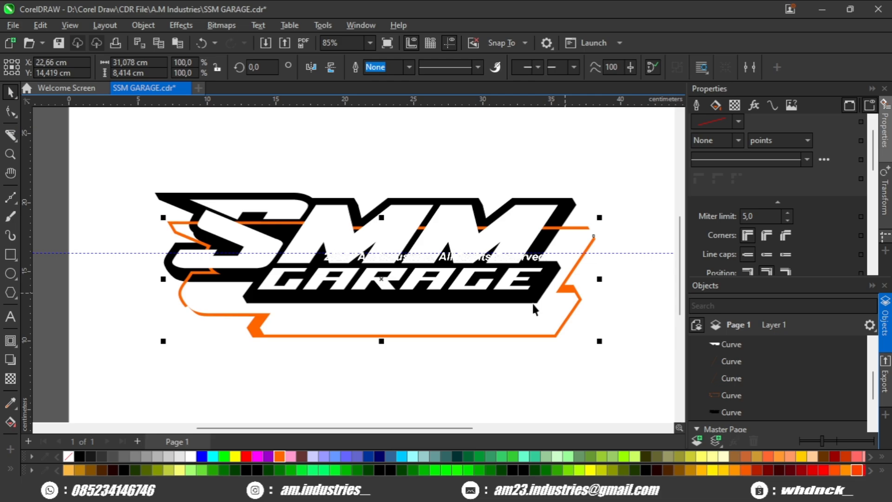
click(755, 375)
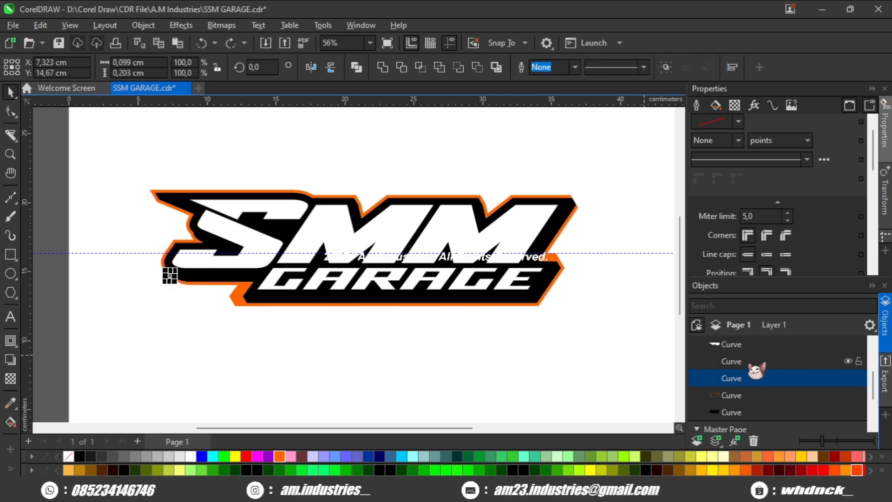
key(Delete)
scroll(561, 283, up, 1)
drag(562, 255, 584, 276)
key(ctrl+z)
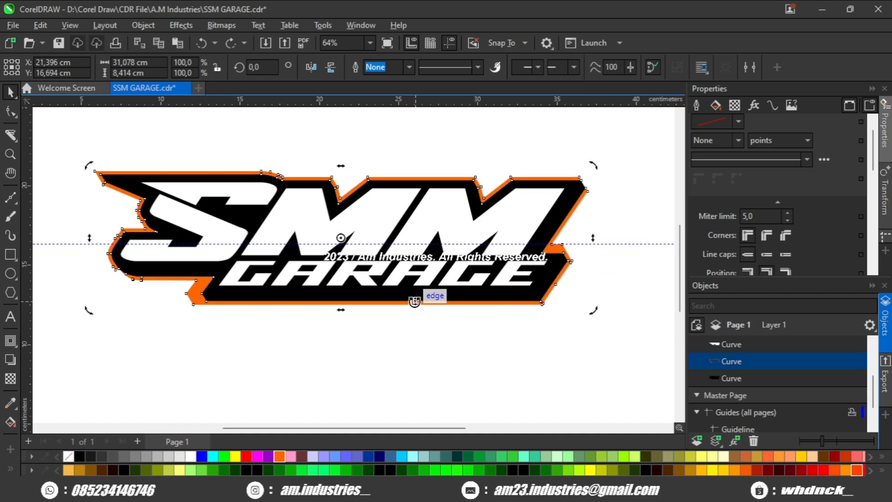
- Draw a closed wedge about 0.94 by 0.42 cm across the orange contour's leftover tip at the S's lower bend
scroll(74, 278, up, 4)
click(91, 258)
scroll(123, 258, up, 4)
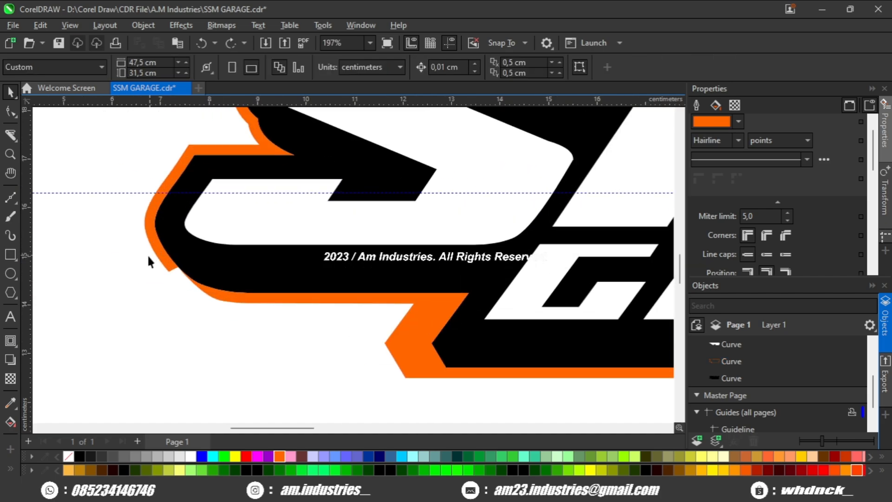
click(11, 196)
scroll(152, 298, up, 5)
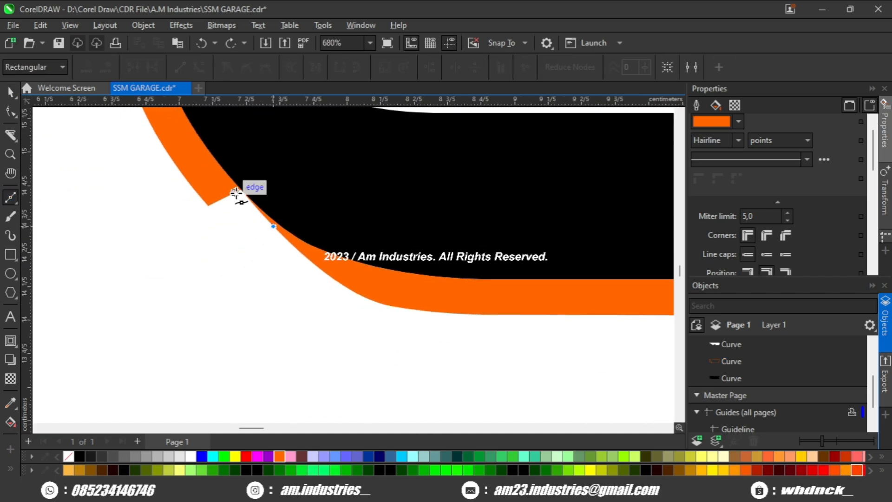
click(234, 156)
double_click(116, 192)
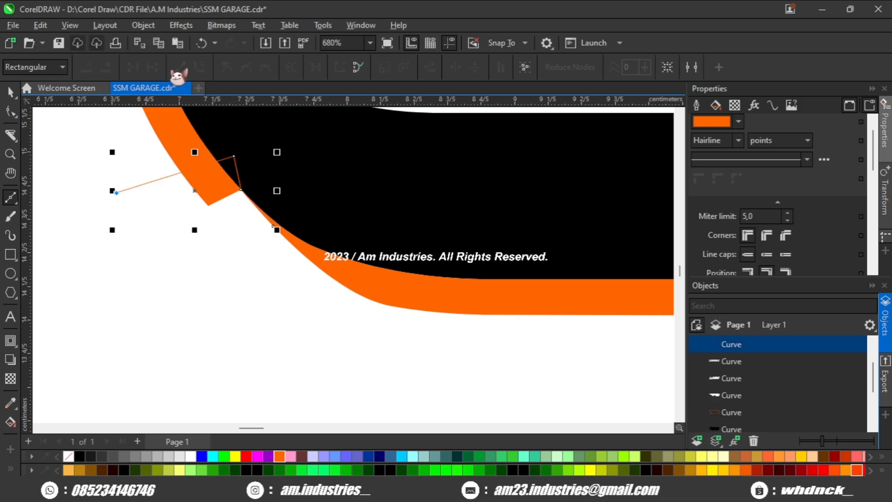
click(358, 67)
click(10, 93)
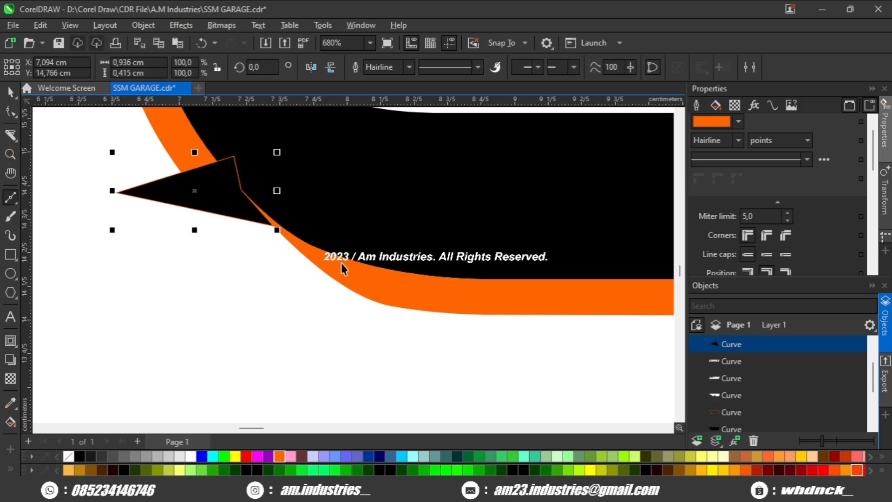
- Subtract the closed wedge from the orange contour at the S's lower bend
shift+click(342, 267)
scroll(288, 191, down, 2)
click(477, 69)
click(196, 306)
scroll(197, 299, down, 6)
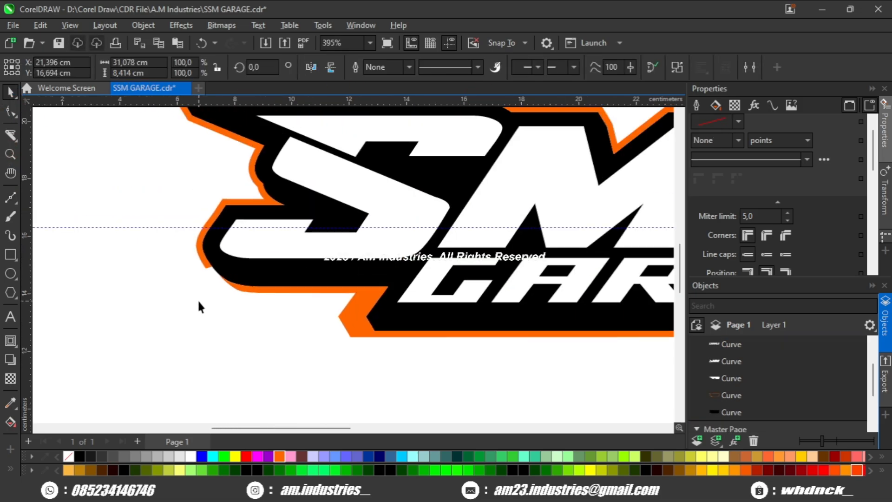
- Draw a closed four-point shape over the last M's cut corner, following the black backing's upper edge and its corner node
drag(465, 245, 132, 293)
scroll(497, 214, up, 3)
click(447, 246)
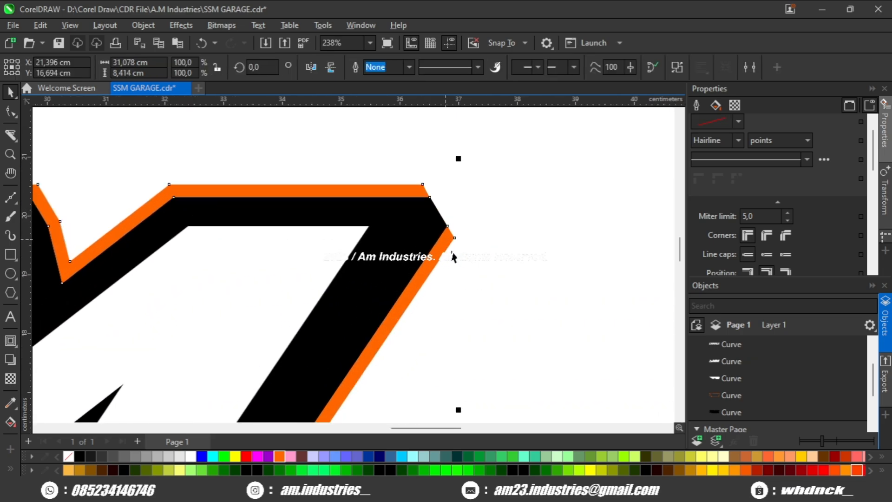
scroll(450, 265, up, 3)
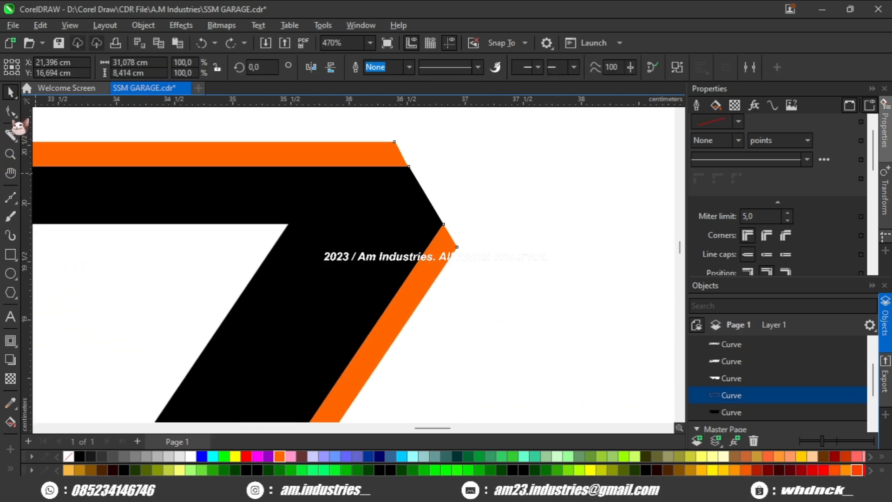
click(11, 197)
scroll(362, 201, up, 1)
click(346, 166)
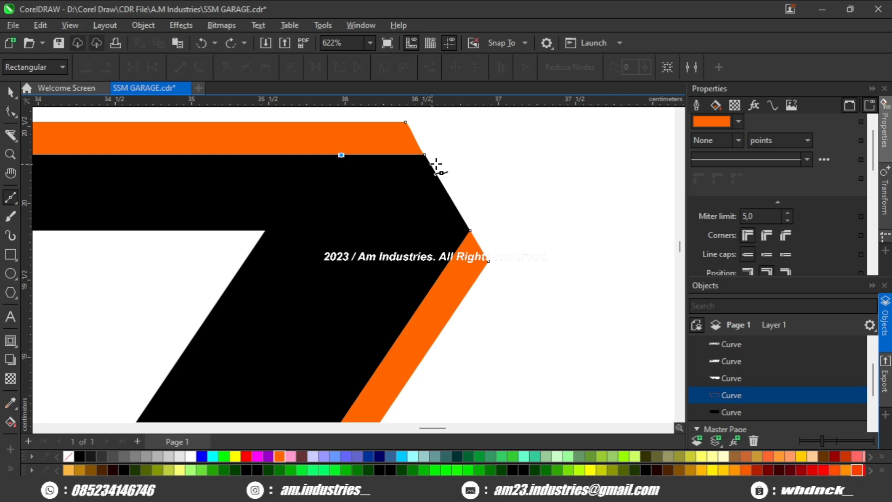
click(477, 154)
scroll(482, 203, up, 3)
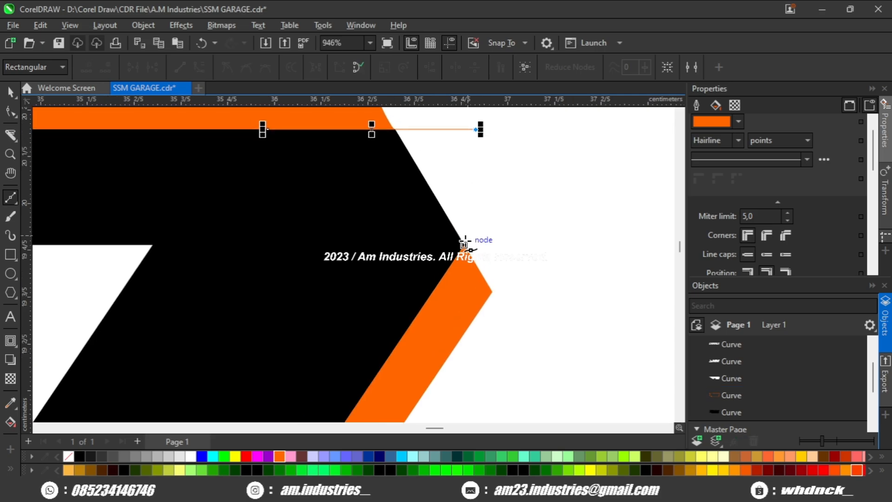
click(465, 245)
scroll(409, 326, down, 3)
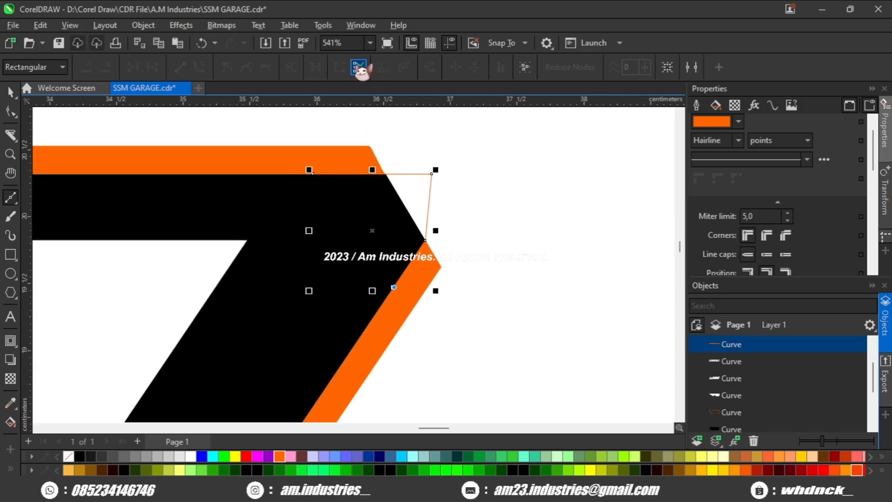
click(358, 67)
- Subtract the closed corner shape from the orange contour at the last M's cut corner
click(10, 92)
shift+click(104, 160)
click(459, 68)
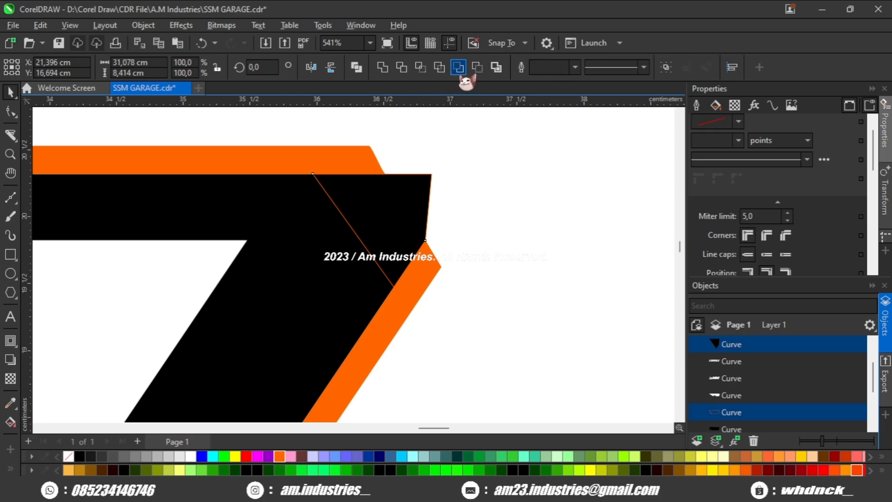
- Move the orange contour's two open inner nodes at the last M onto the corner points of the black backing's cut corner
click(473, 144)
scroll(469, 203, down, 5)
scroll(469, 210, down, 6)
click(451, 229)
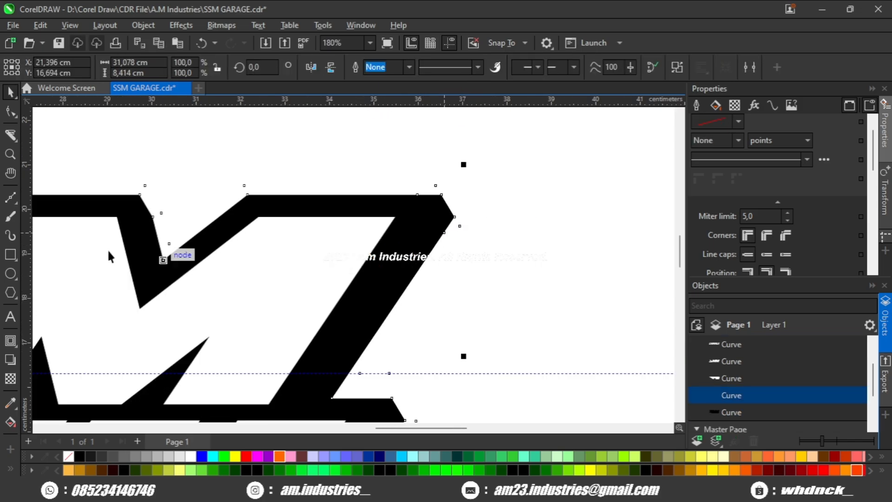
click(10, 111)
scroll(429, 209, up, 8)
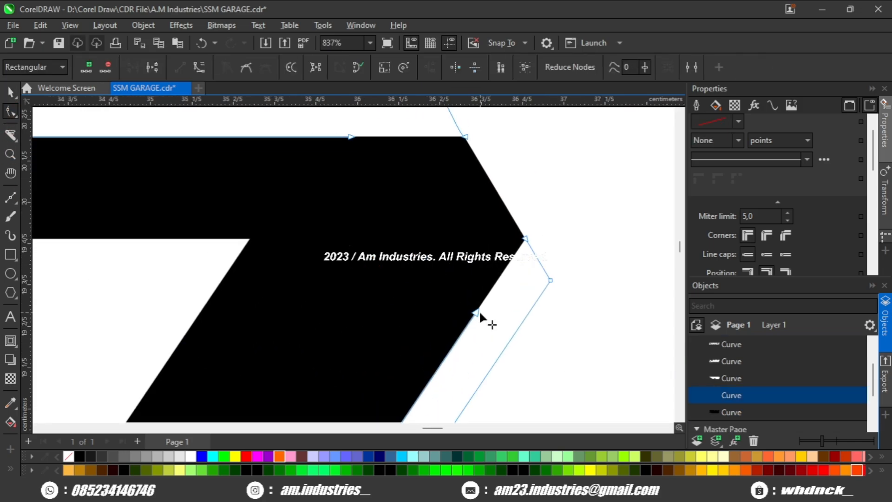
drag(478, 312, 524, 240)
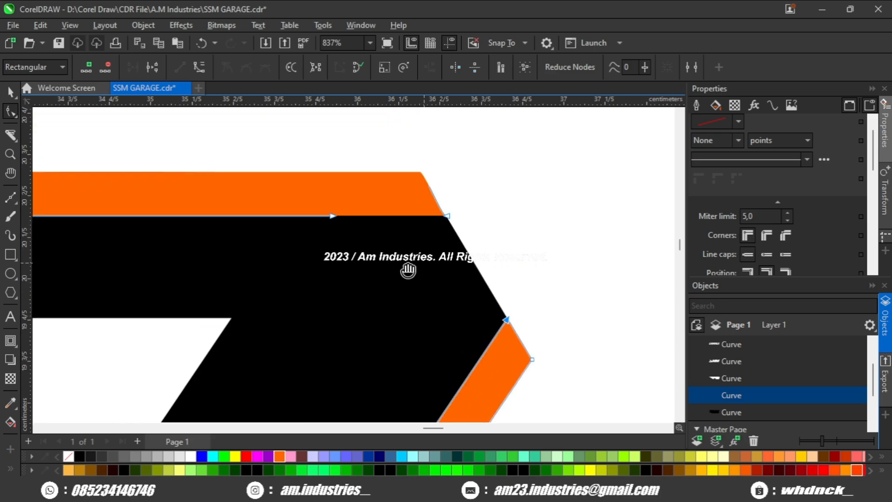
drag(331, 218, 444, 219)
scroll(428, 229, down, 3)
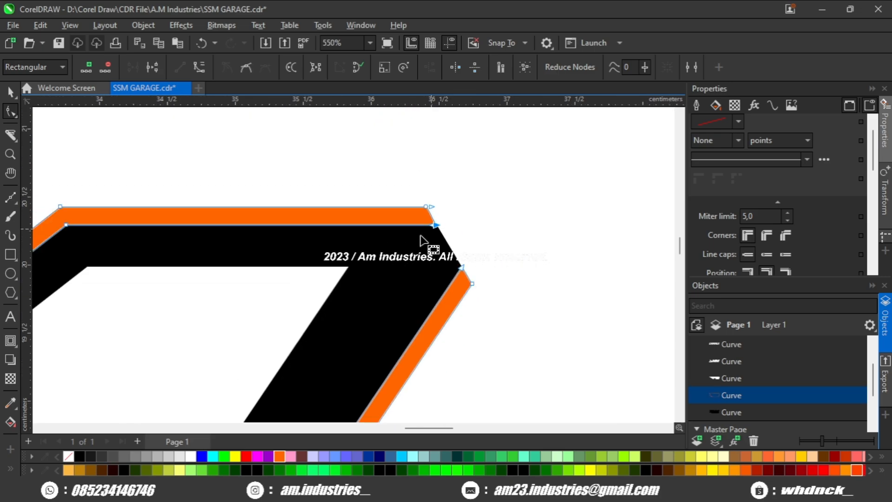
key(space)
scroll(388, 245, down, 4)
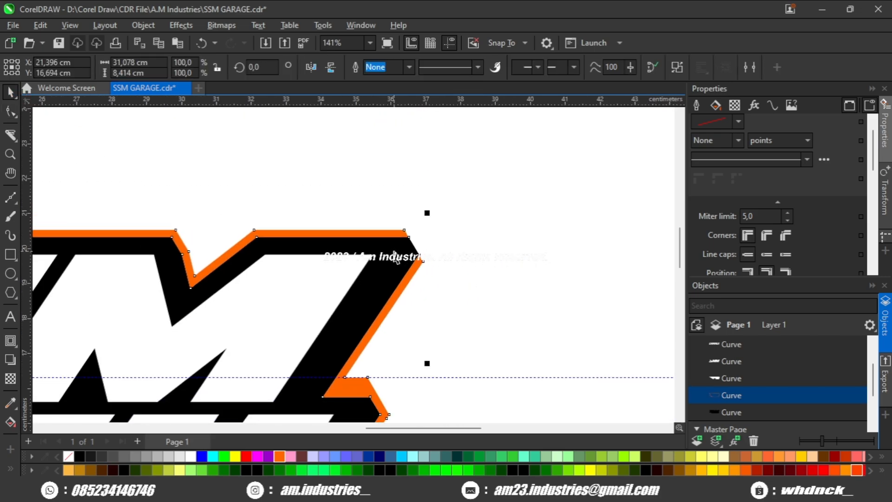
- Break the orange contour apart and delete the piece running along the logo's upper edge
key(space)
click(727, 361)
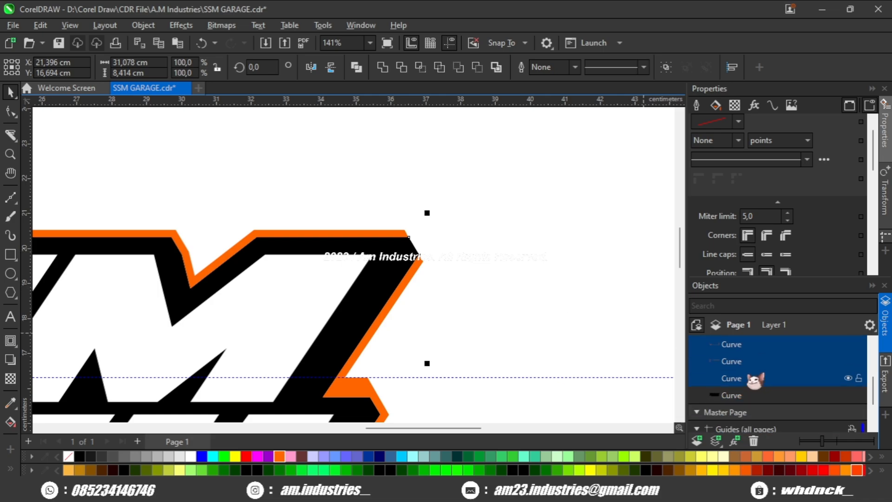
scroll(550, 322, down, 4)
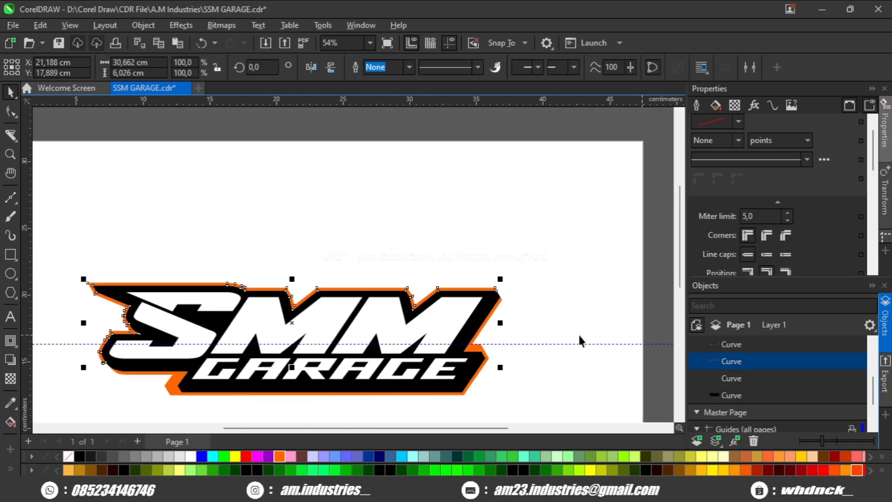
key(Delete)
scroll(490, 321, up, 2)
drag(488, 319, 515, 332)
scroll(515, 332, down, 3)
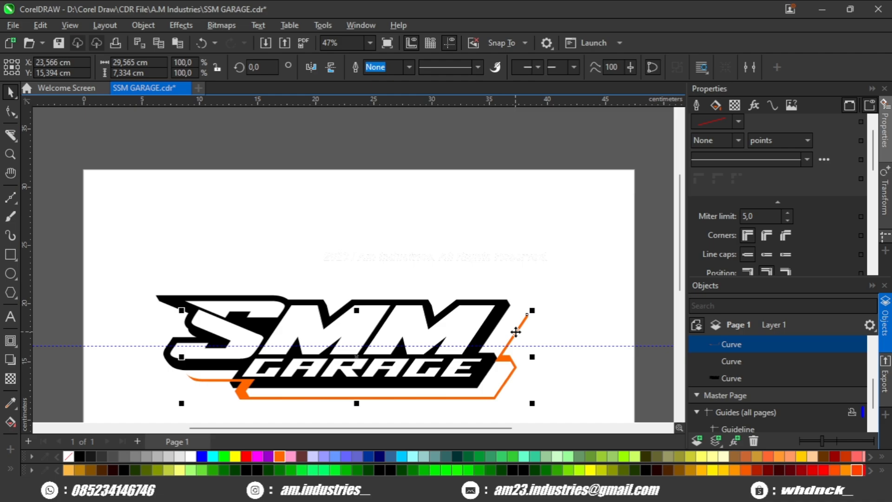
key(ctrl+z)
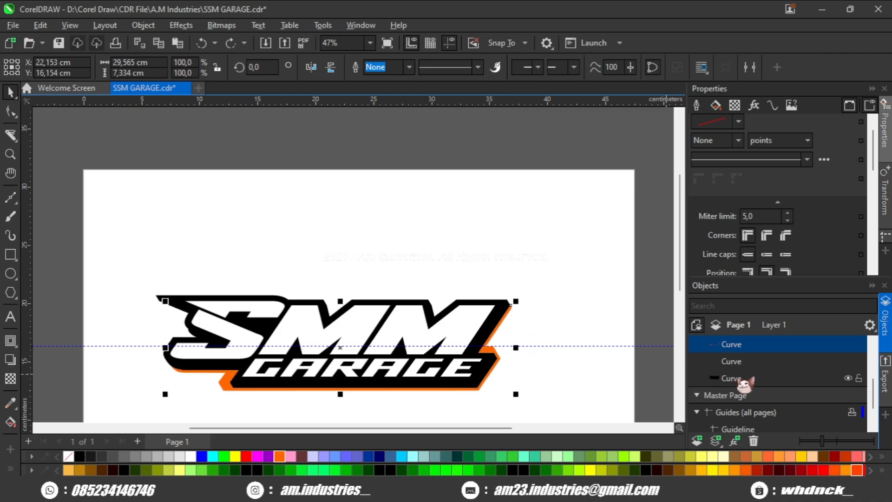
- Delete the tiny stray curve left over near the S's lower bend after breaking the contour apart
click(743, 362)
scroll(157, 368, up, 2)
key(Delete)
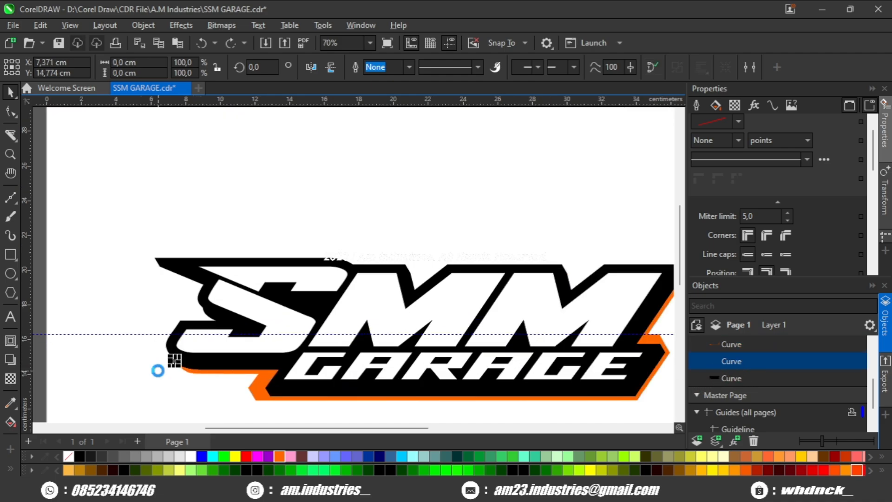
- Give the remaining lower orange contour a 10-point outline and convert that outline to a separate object
scroll(157, 368, down, 2)
click(255, 374)
drag(253, 369, 271, 330)
scroll(344, 324, up, 1)
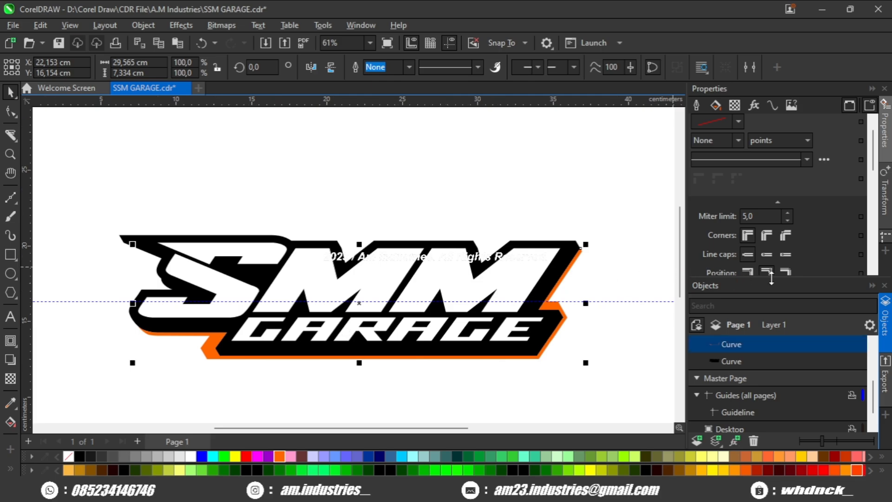
click(739, 140)
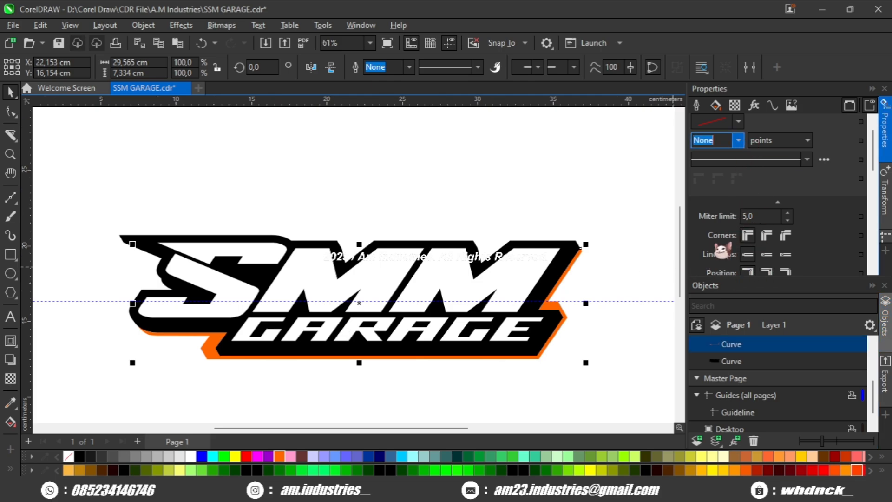
text(10)
key(Return)
scroll(207, 344, up, 1)
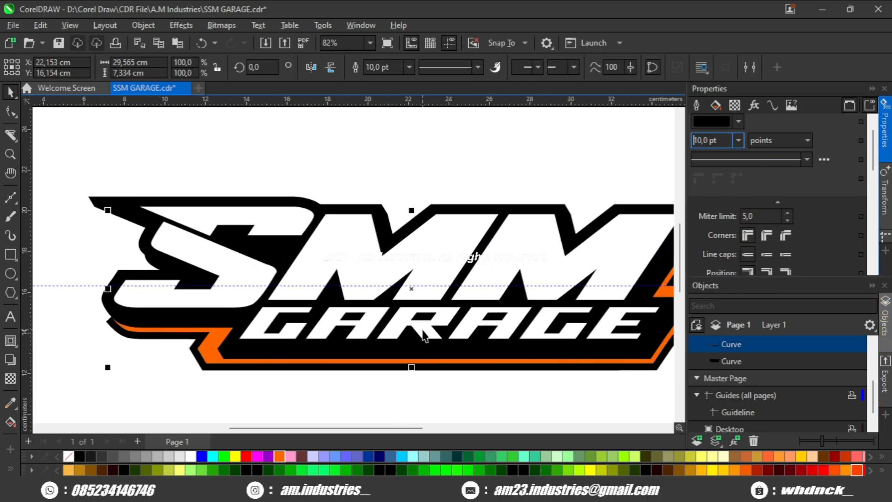
scroll(423, 334, right, 2)
click(740, 345)
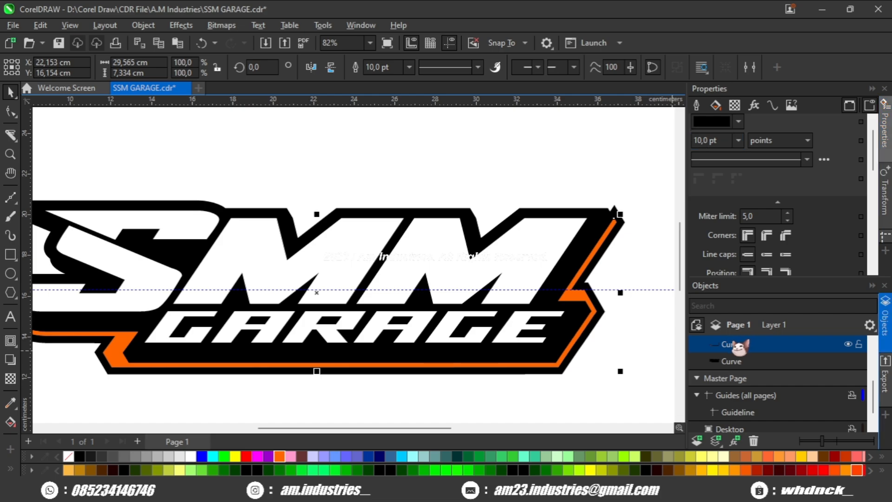
key(ctrl+shift+q)
- Delete the surplus nodes at the black outline's tip near the S's lower bend and move its end node up to the backing's outer edge
drag(146, 311, 275, 282)
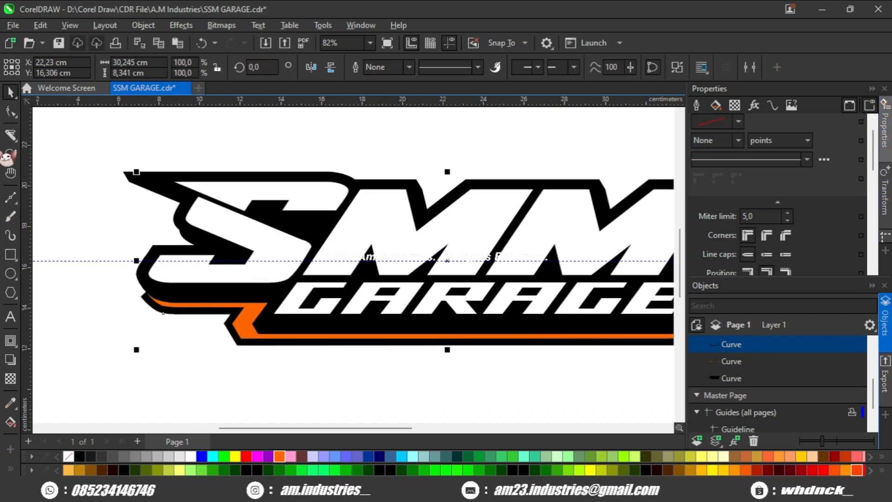
click(10, 112)
scroll(130, 297, up, 10)
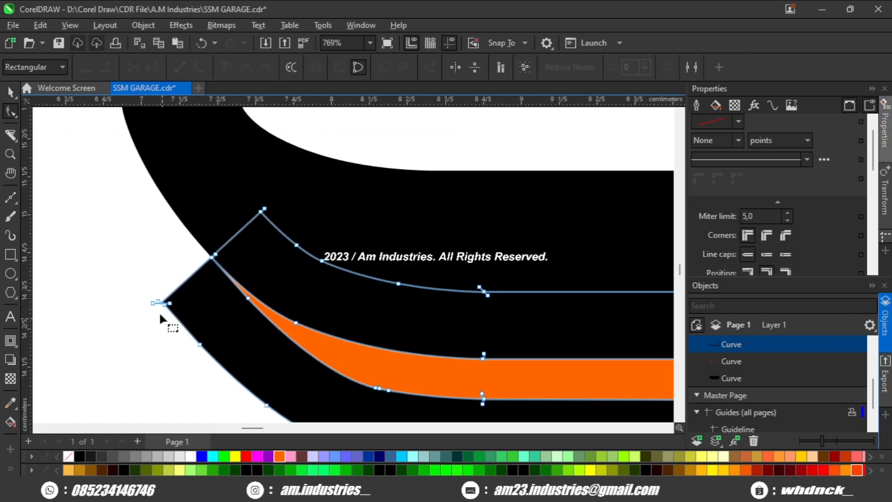
double_click(153, 303)
double_click(169, 303)
double_click(158, 302)
drag(171, 309, 137, 127)
scroll(149, 195, down, 2)
scroll(148, 195, up, 2)
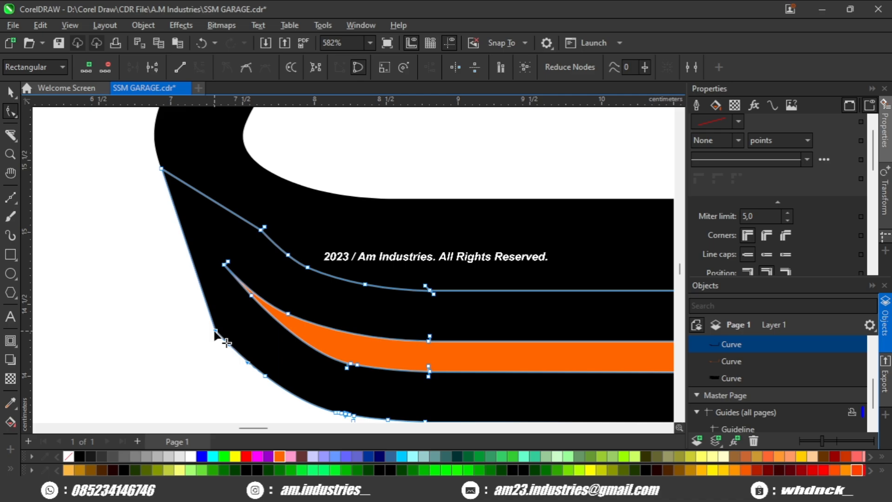
- Curve the black outline's outer segment at the S's lower bend so it continues the backing's rounded edge
scroll(218, 329, up, 1)
scroll(201, 282, down, 2)
scroll(180, 214, down, 1)
scroll(172, 199, up, 1)
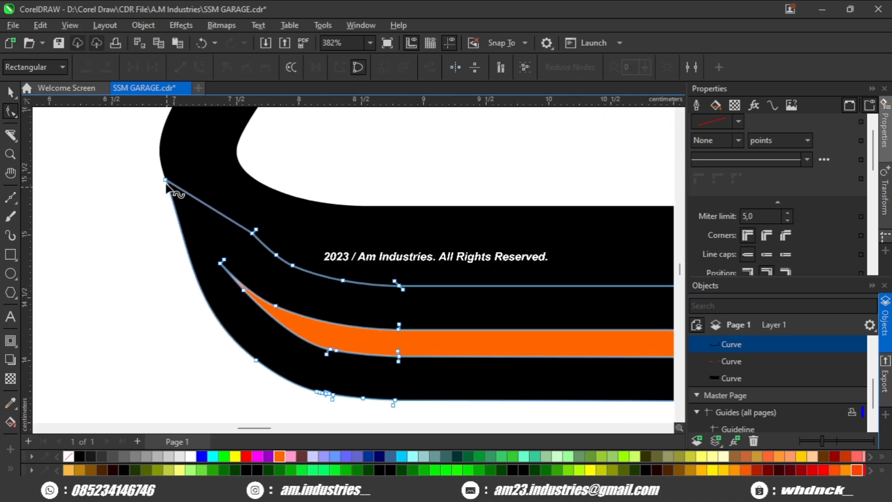
click(166, 180)
click(182, 251)
scroll(188, 259, down, 1)
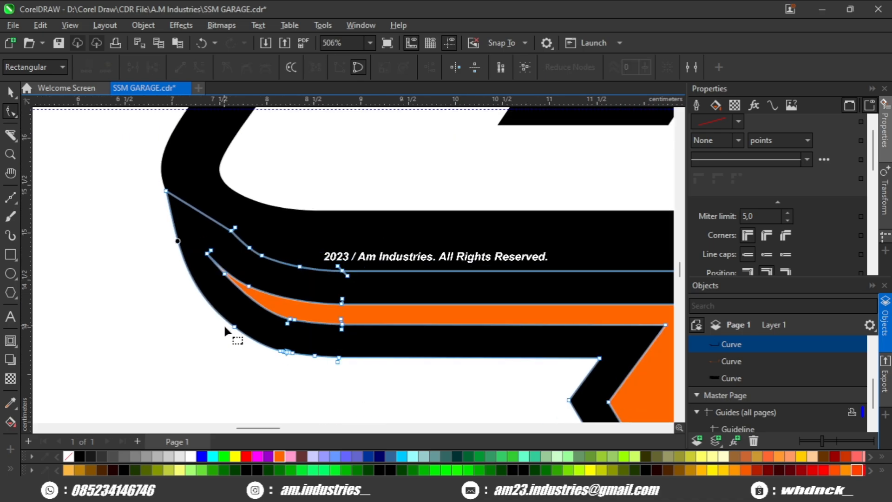
scroll(224, 327, down, 1)
key(space)
click(170, 355)
- Fine-tune the black outline's end node so it sits on the backing's outer edge at the S's lower bend
scroll(172, 352, down, 3)
scroll(183, 328, up, 1)
click(187, 309)
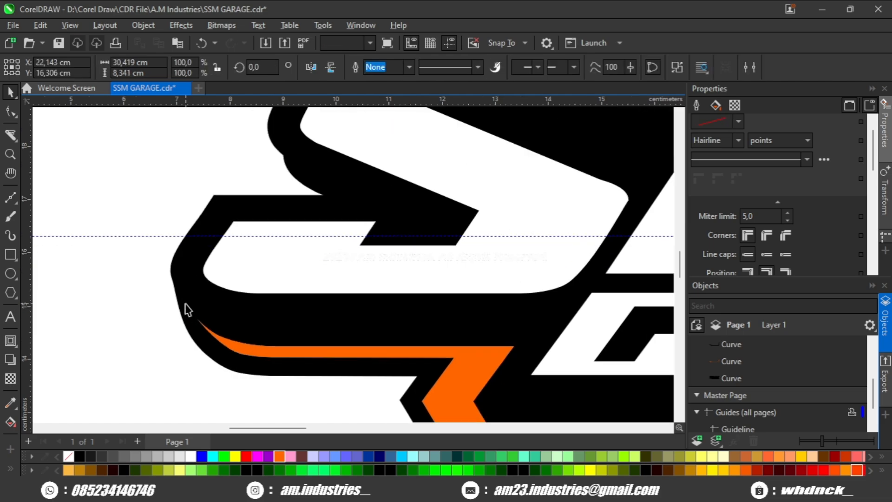
key(F10)
scroll(136, 272, up, 3)
click(191, 258)
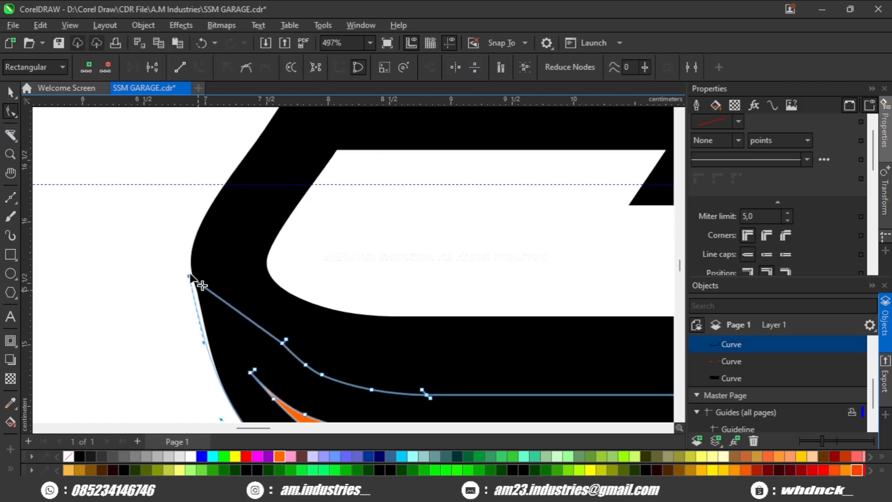
drag(189, 260, 190, 264)
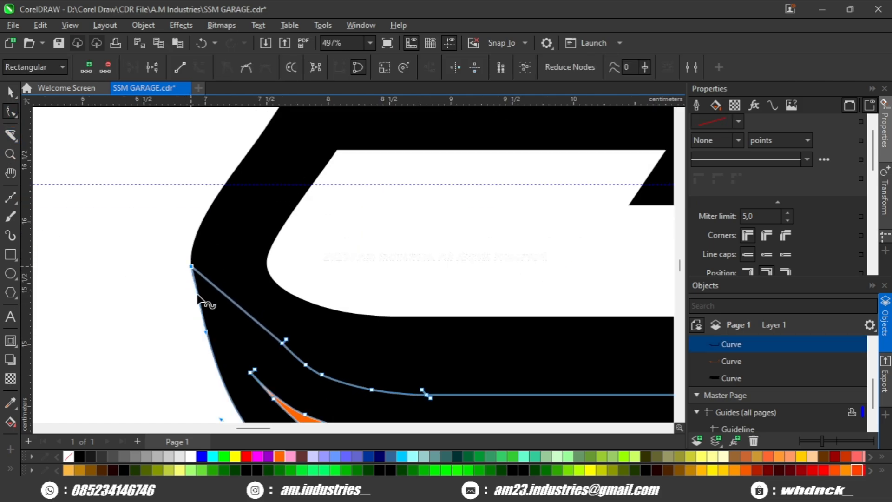
scroll(221, 379, down, 4)
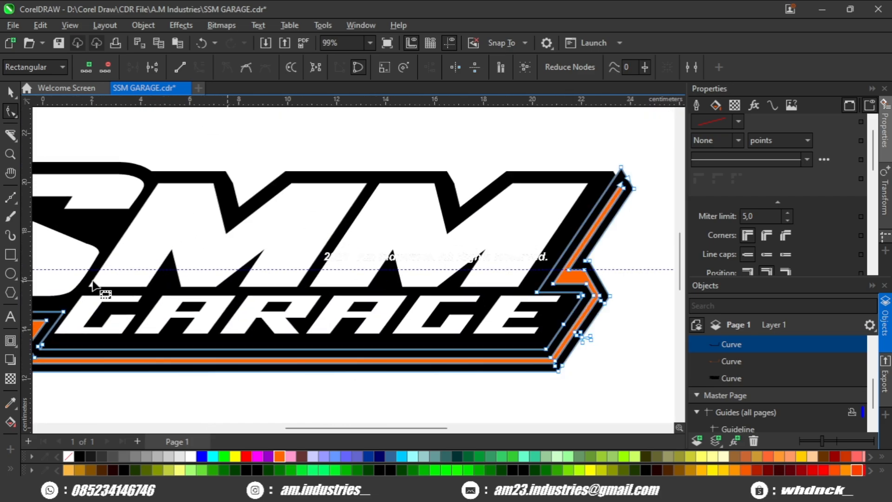
- Reshape the black outline's pointed tip at the last M by moving its nodes to the backing's upper corner and cut edge
scroll(510, 239, right, 2)
scroll(510, 238, up, 6)
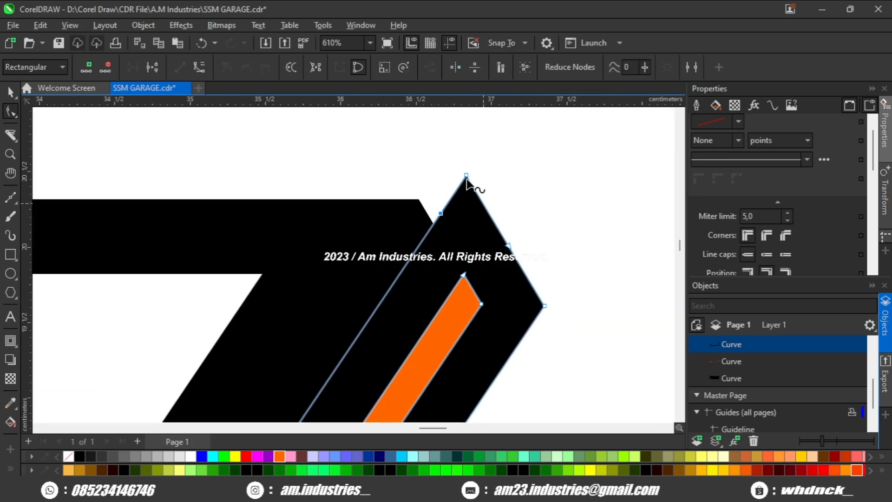
drag(467, 178, 418, 201)
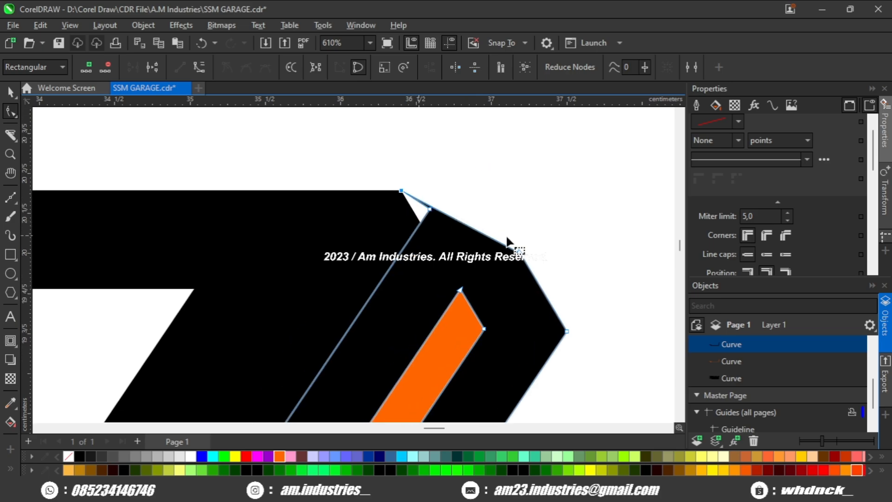
scroll(529, 263, up, 1)
drag(478, 191, 479, 195)
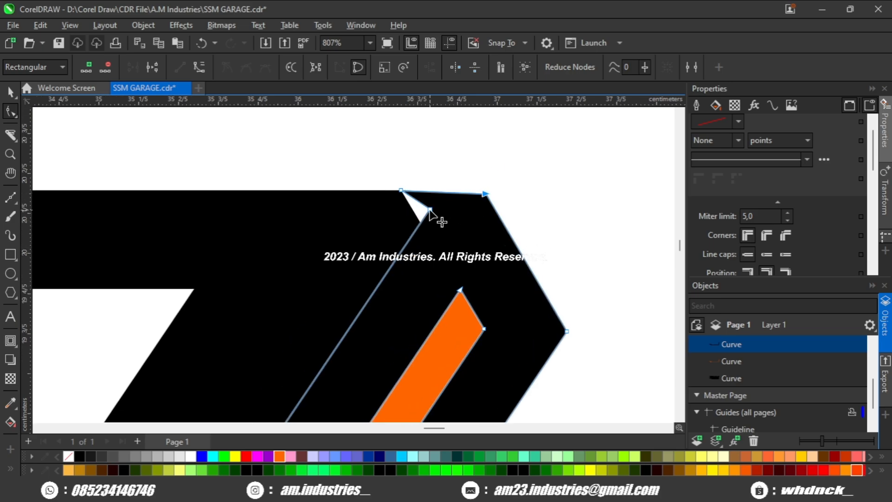
drag(429, 209, 416, 229)
- Place a horizontal guideline along the last M's upper backing edge and align the black outline's outer corner node to it
drag(445, 111, 360, 192)
scroll(488, 197, up, 1)
drag(486, 193, 483, 189)
scroll(468, 218, down, 4)
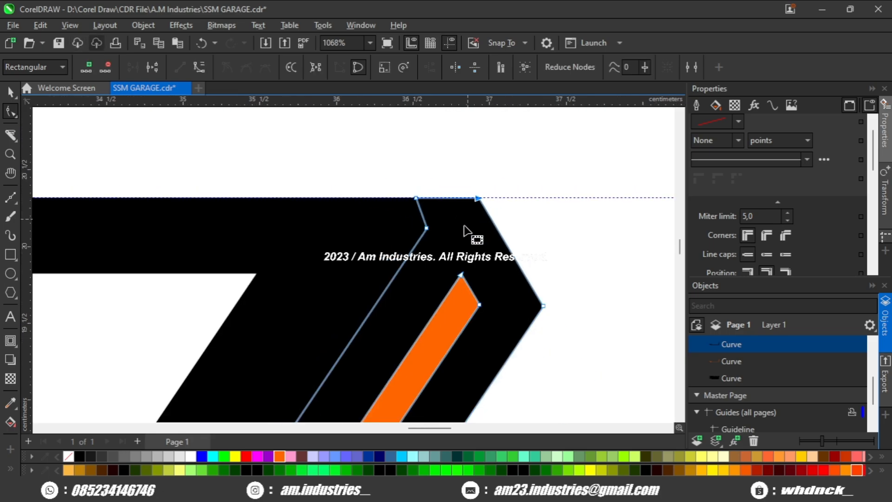
key(space)
click(537, 268)
- Create a boundary shape around the whole logo and set its outline width to 6 points
scroll(516, 281, down, 4)
scroll(509, 287, down, 6)
scroll(457, 284, up, 2)
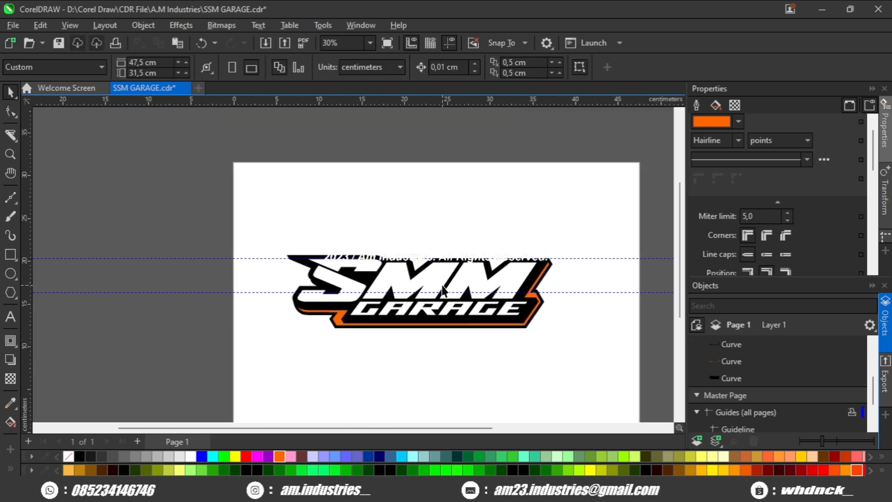
drag(636, 198, 125, 355)
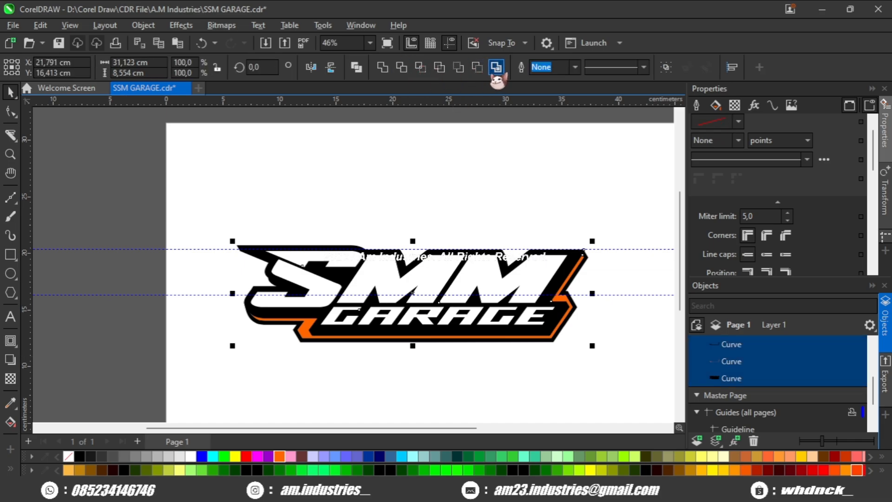
click(494, 67)
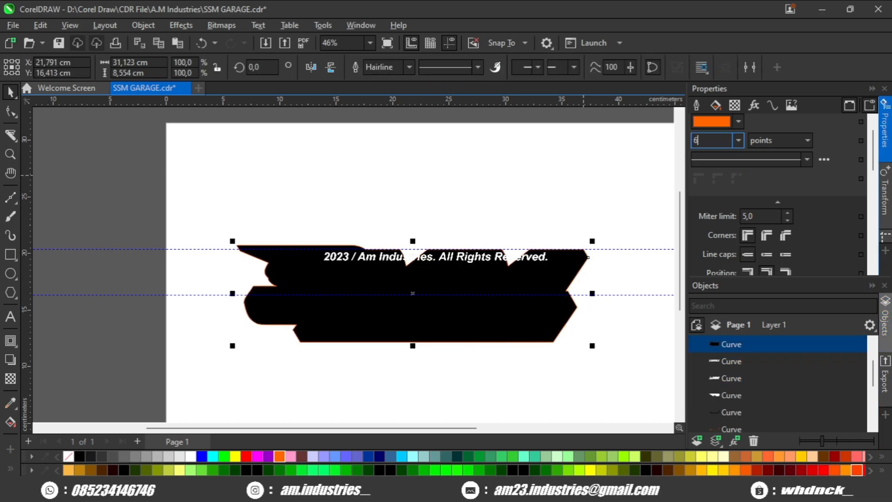
text(6)
key(Return)
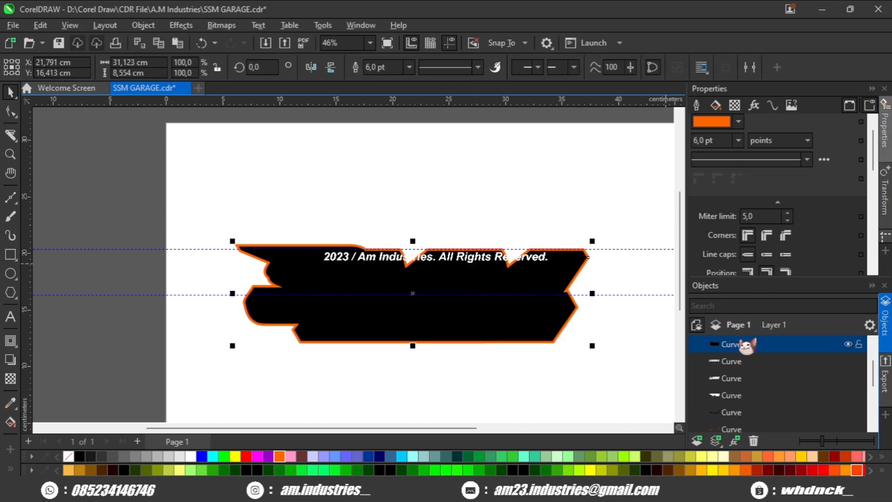
- Convert the boundary's orange outline to an object and delete the black boundary shape covering the logo
key(ctrl+shift+q)
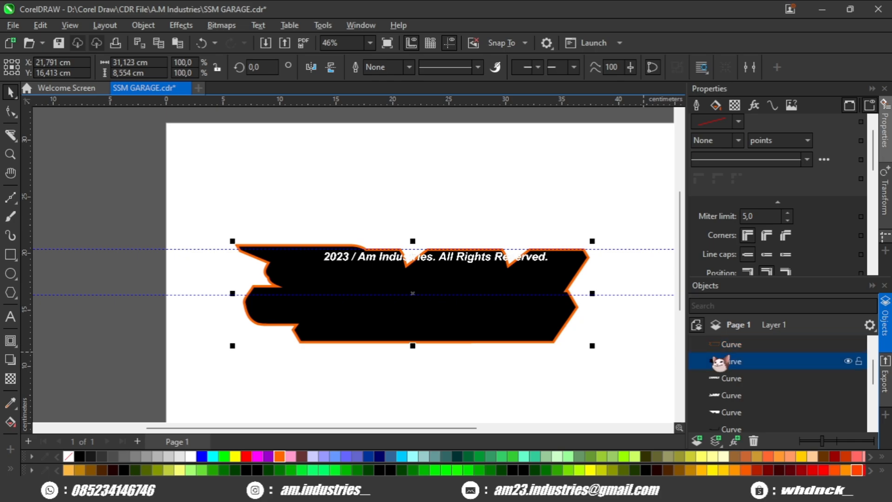
key(Delete)
scroll(279, 345, up, 4)
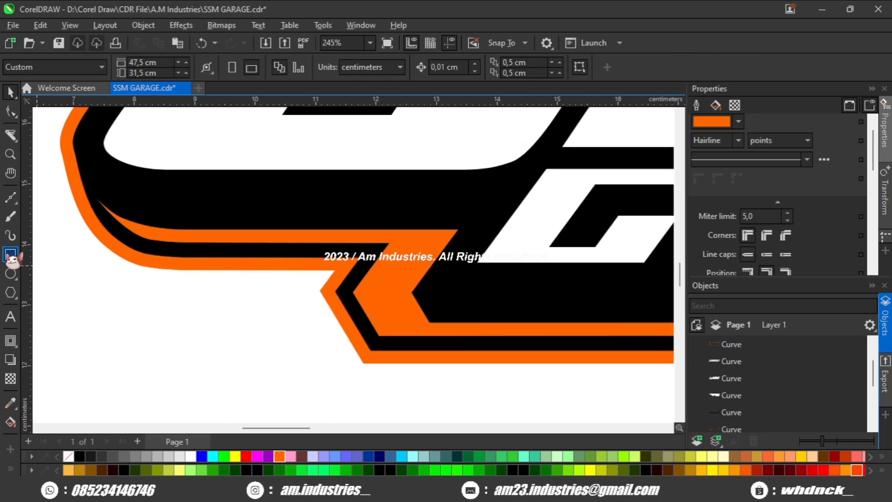
- Draw a rectangle about 3.3 by 2.0 cm over the contours' stepped corner below the S and the G of GARAGE
click(10, 254)
drag(272, 270, 434, 365)
scroll(332, 271, down, 3)
scroll(304, 280, down, 1)
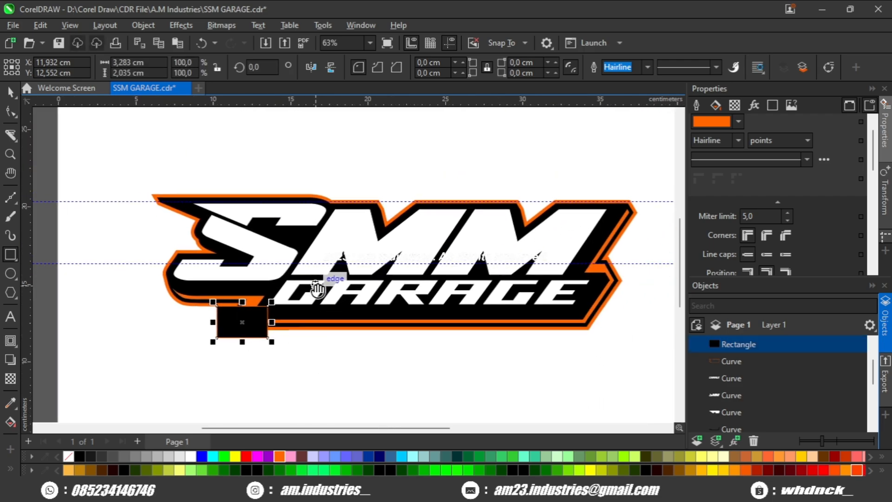
scroll(350, 324, up, 1)
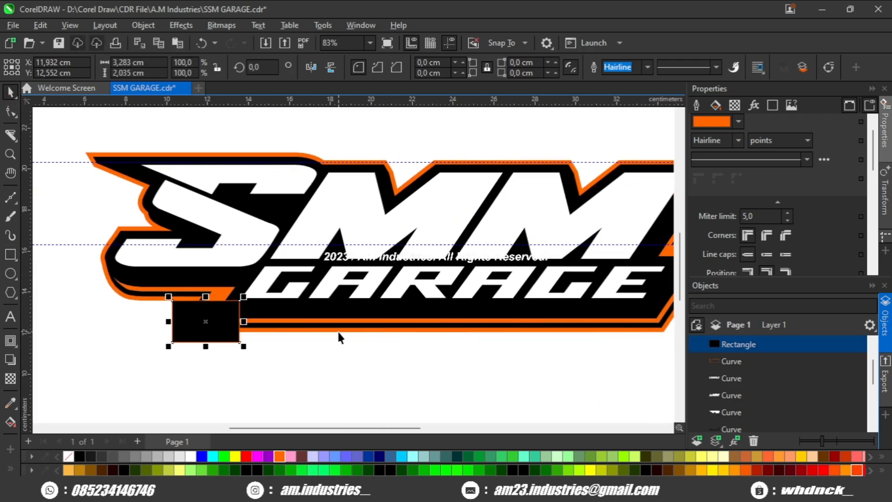
- Subtract the rectangle from the converted orange outline at the stepped corner and inspect the cut edges
shift+click(385, 317)
click(477, 68)
click(261, 379)
scroll(272, 376, down, 1)
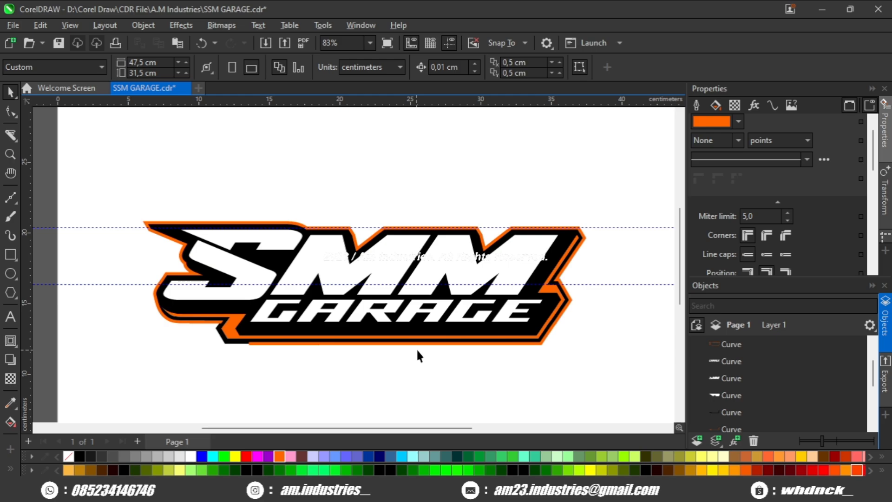
drag(417, 349, 397, 348)
scroll(539, 314, up, 1)
drag(222, 334, 369, 320)
scroll(367, 315, up, 6)
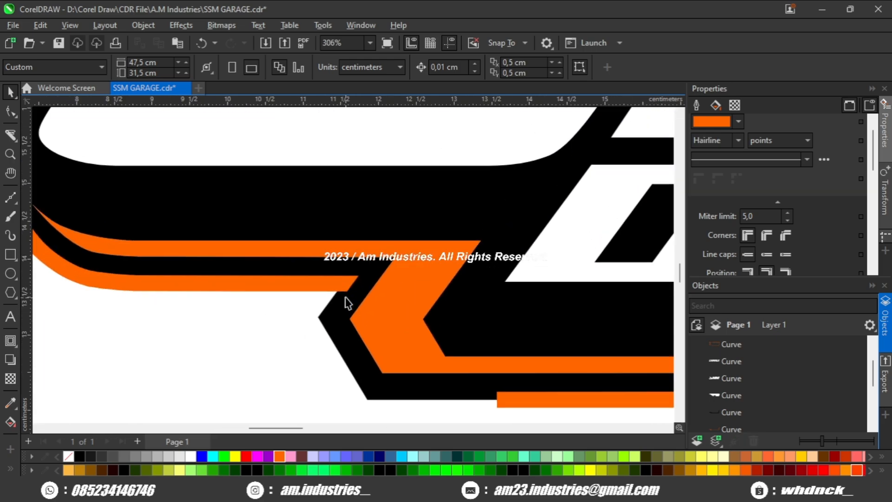
- Undo the cut, the rectangle and the outline conversion, back to the boundary shape with its 6-point outline
click(342, 297)
scroll(342, 304, down, 7)
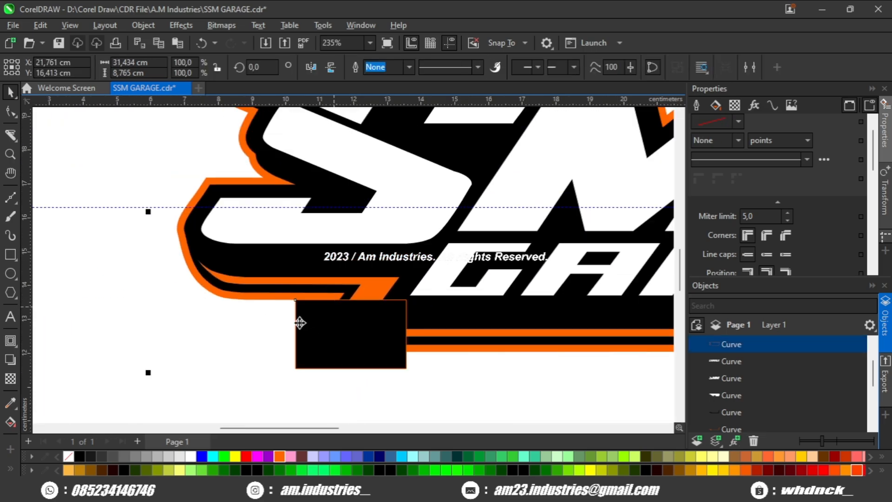
click(259, 354)
key(ctrl+v)
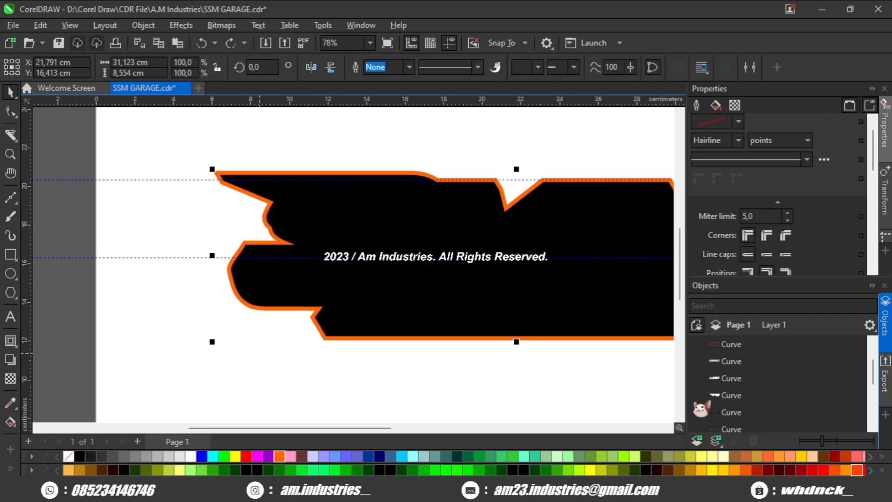
- Position the boundary's 6-point outline outside its edge, then convert it to an object without the black boundary shape
scroll(736, 392, down, 1)
scroll(736, 391, up, 1)
scroll(740, 391, up, 1)
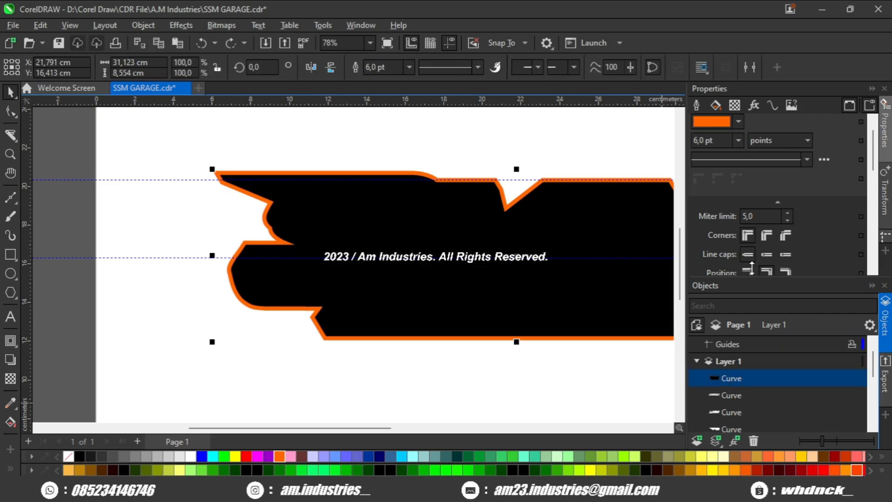
scroll(751, 269, down, 2)
click(747, 214)
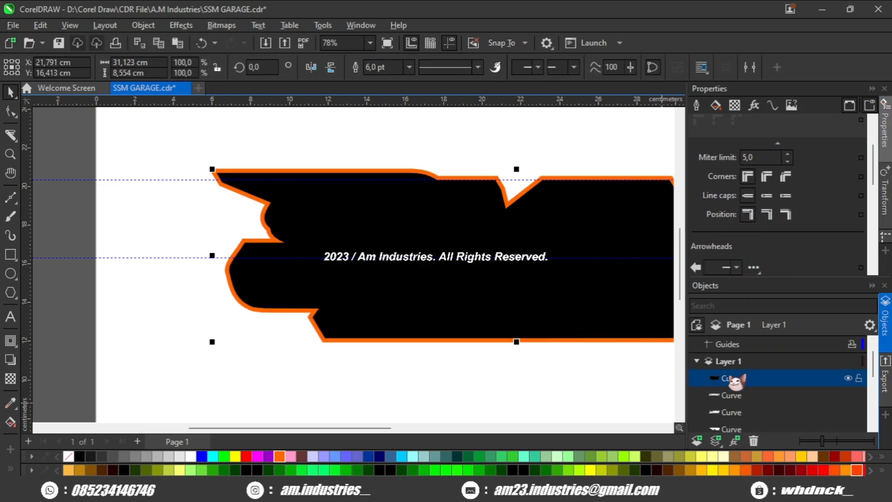
key(ctrl+shift+q)
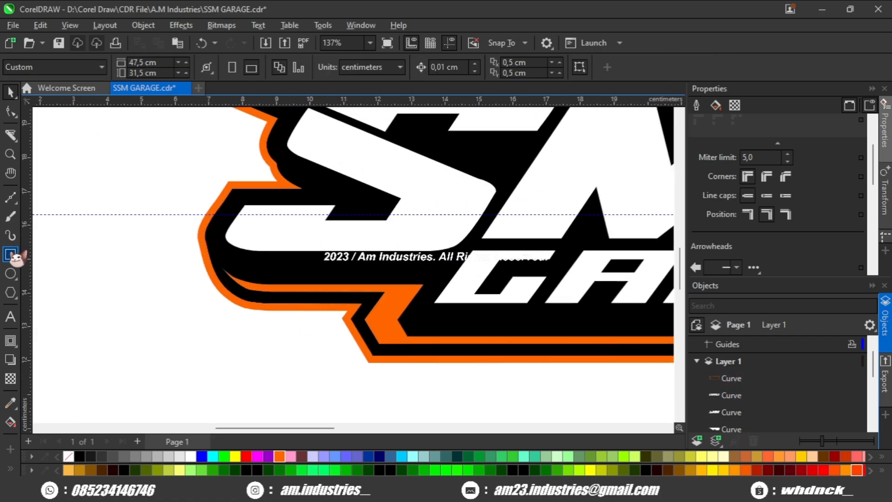
- Draw a rectangle about 5.2 by 2.2 cm over the stepped corner below the S and subtract it from the orange outline
click(10, 254)
drag(310, 309, 503, 398)
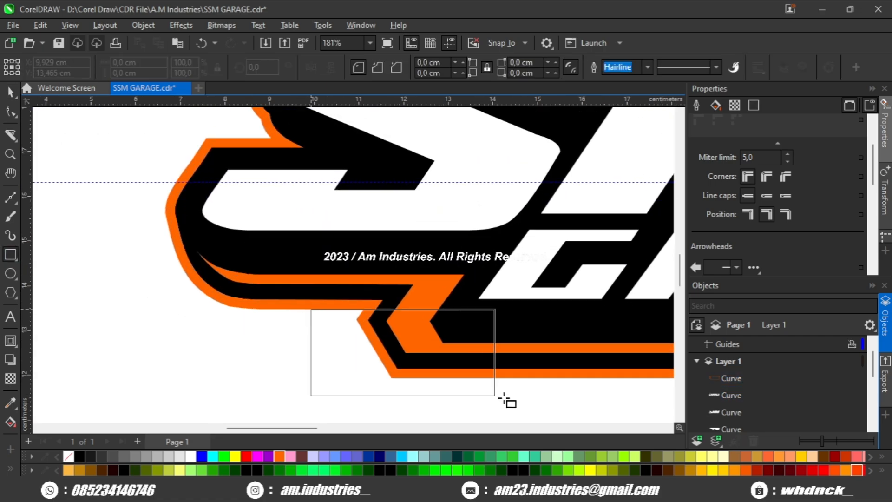
scroll(465, 386, down, 3)
click(10, 92)
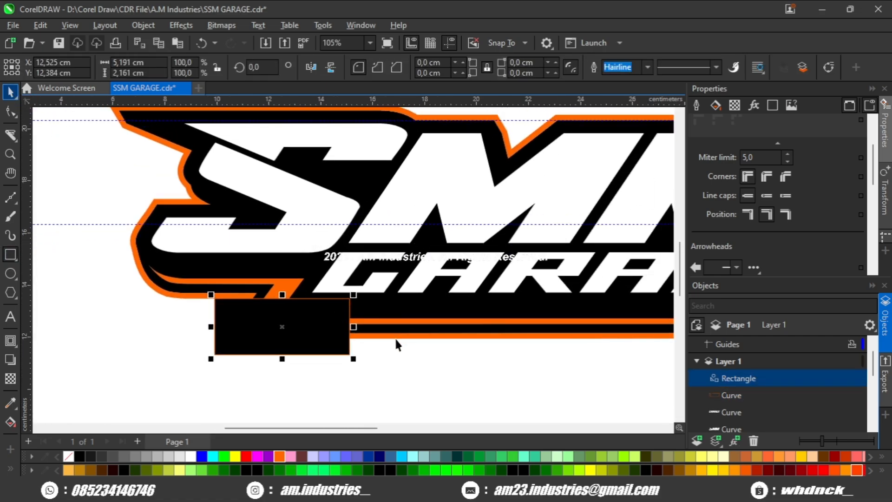
shift+click(395, 338)
scroll(396, 338, down, 3)
click(484, 69)
drag(473, 143, 324, 156)
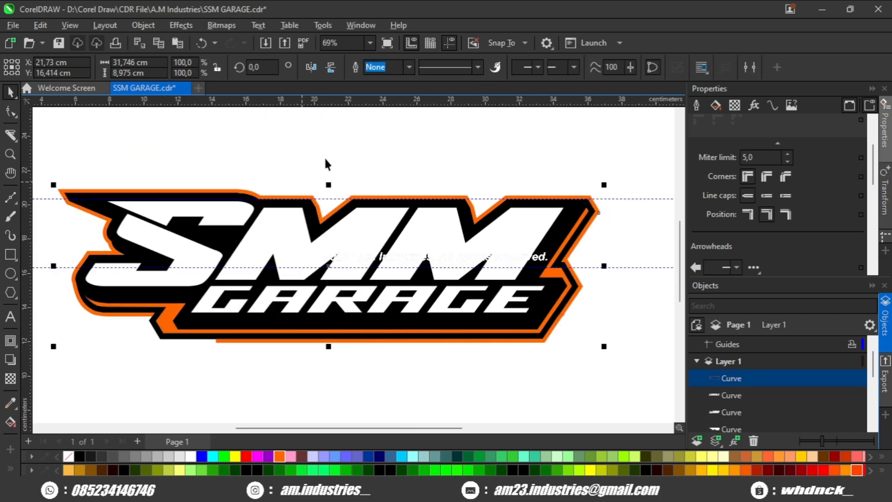
click(325, 159)
- Draw a closed four-sided shape over the outer orange outline's notch between the last M and the E of GARAGE
scroll(628, 272, up, 5)
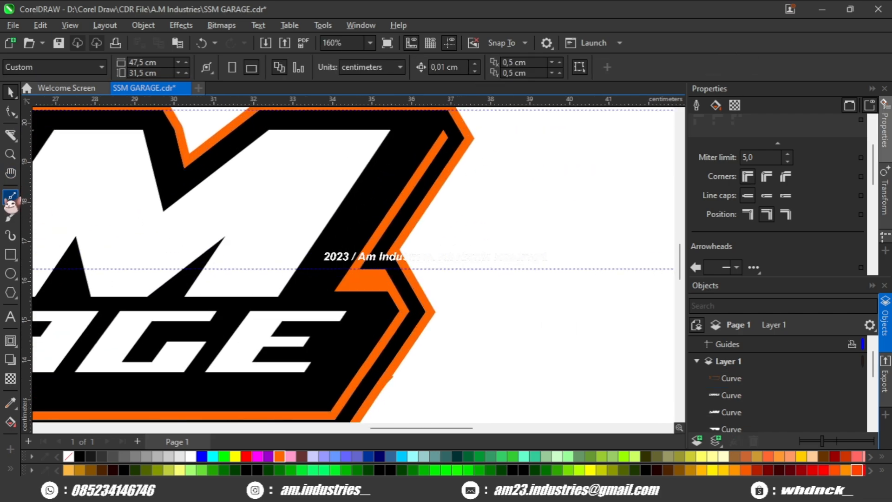
click(10, 197)
scroll(428, 228, up, 2)
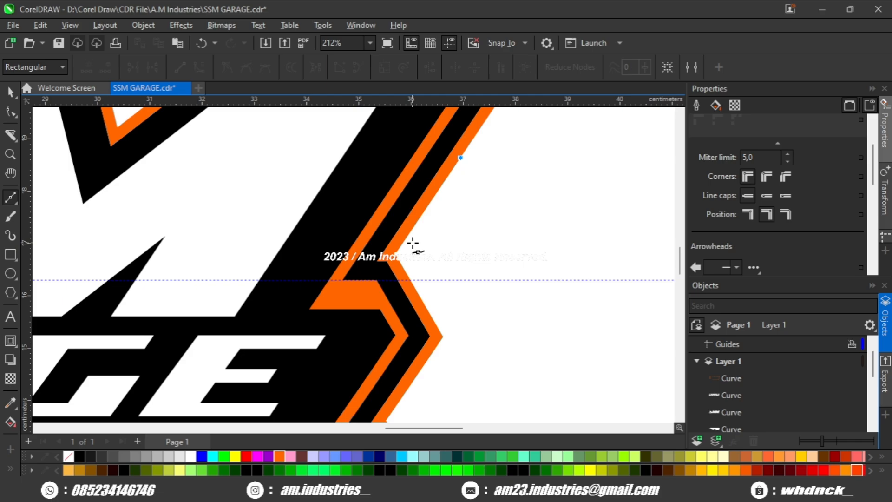
click(492, 275)
click(567, 194)
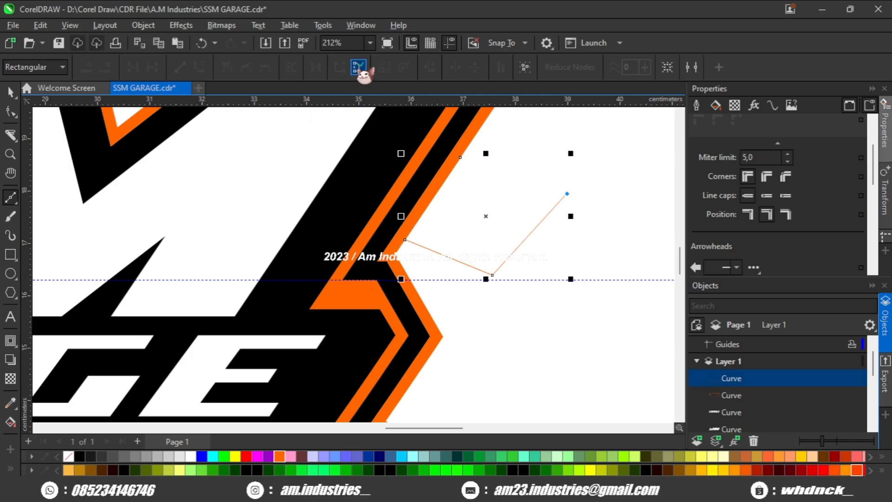
click(359, 68)
click(11, 91)
scroll(421, 245, down, 3)
drag(407, 268, 541, 357)
drag(488, 304, 407, 245)
- Subtract the four-sided shape from the outer orange outline
shift+click(449, 153)
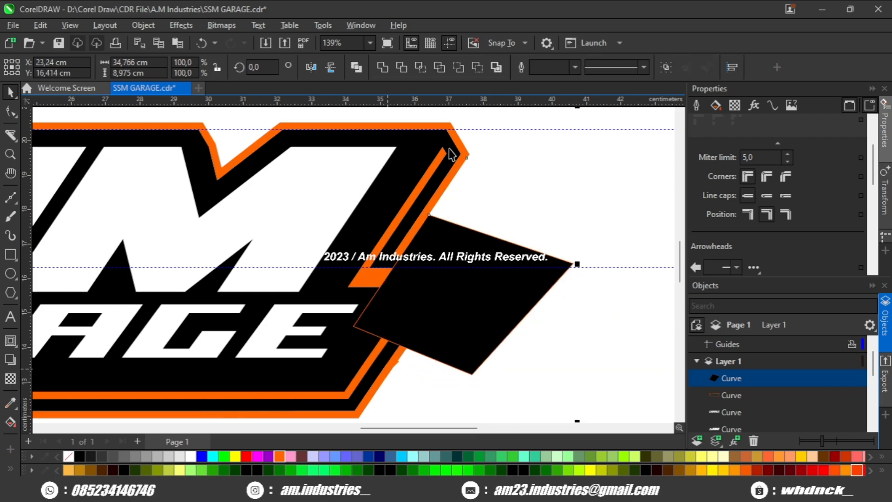
click(477, 68)
scroll(439, 325, down, 5)
- Break the outer orange outline apart and delete its lower piece beneath GARAGE
click(418, 342)
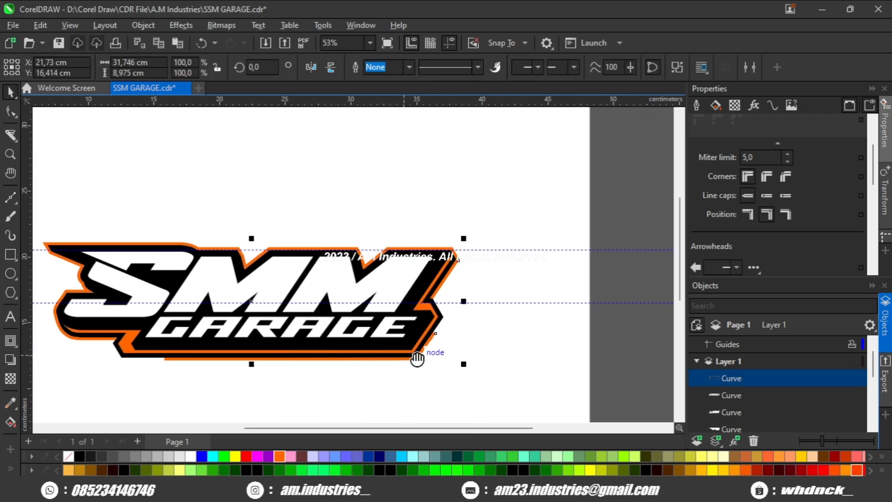
drag(417, 358, 445, 349)
shift+click(447, 347)
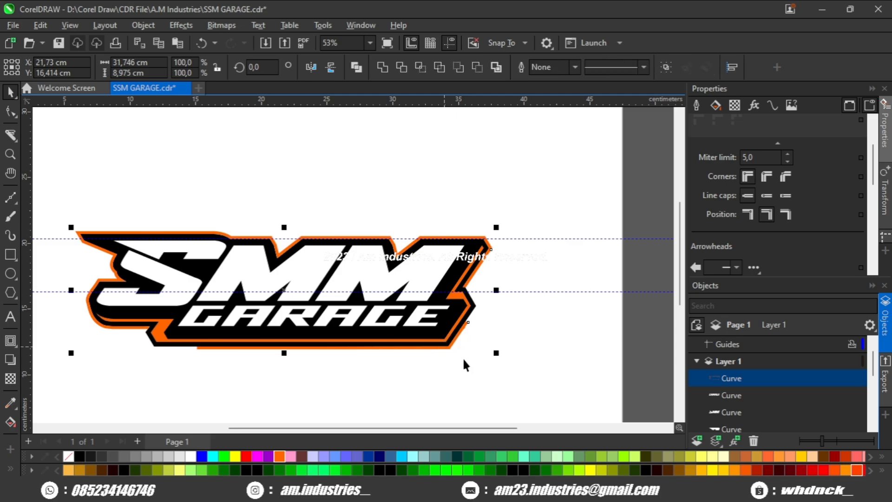
click(509, 369)
scroll(470, 352, up, 1)
click(450, 335)
key(Delete)
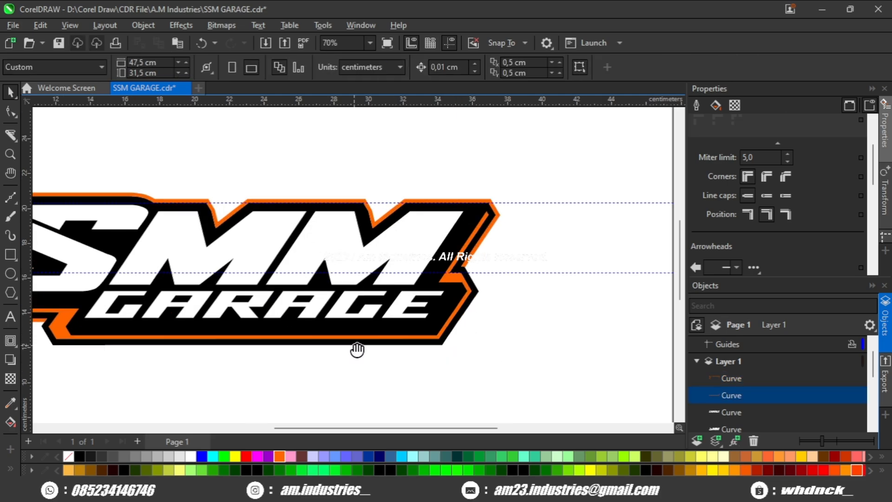
- Thicken the orange outline's bend above the S by moving its outer nodes toward the first M
scroll(367, 232, up, 3)
click(364, 232)
click(11, 112)
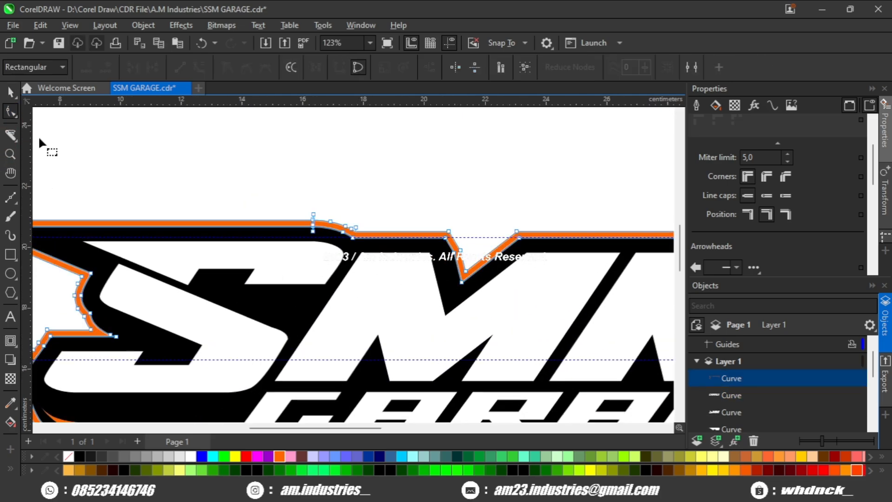
scroll(364, 235, up, 3)
scroll(290, 184, up, 2)
click(280, 182)
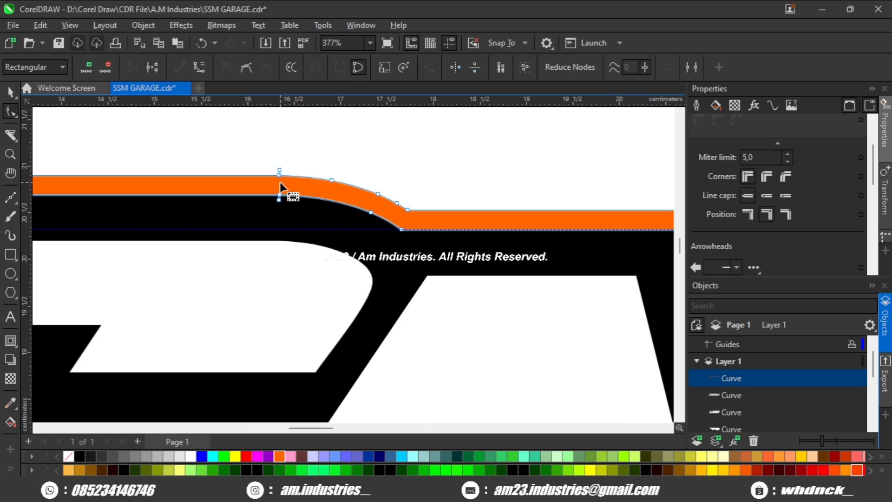
click(280, 175)
click(407, 209)
scroll(402, 216, down, 2)
drag(405, 213, 389, 244)
scroll(459, 235, down, 2)
key(space)
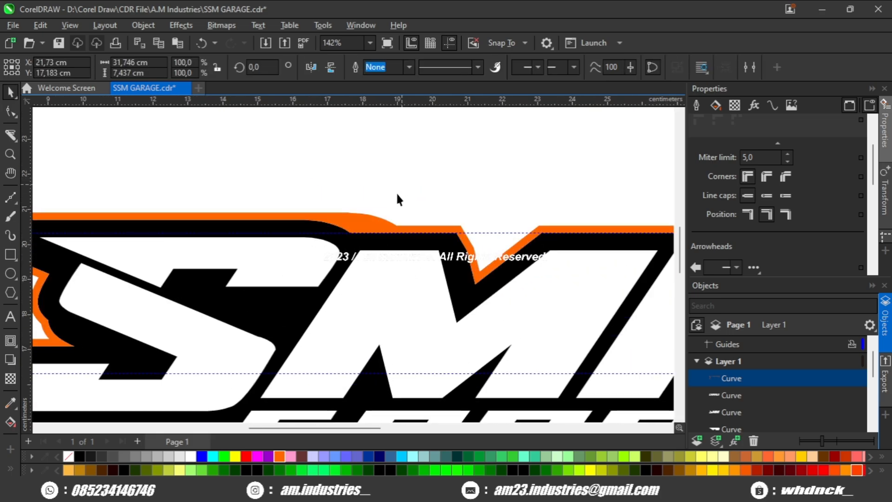
click(397, 192)
- Thicken the orange outline in the last M's notch by moving its outer corner node inward and its tip node upward
scroll(418, 209, down, 2)
drag(464, 251, 333, 262)
scroll(483, 261, up, 2)
scroll(498, 257, down, 2)
scroll(502, 243, up, 3)
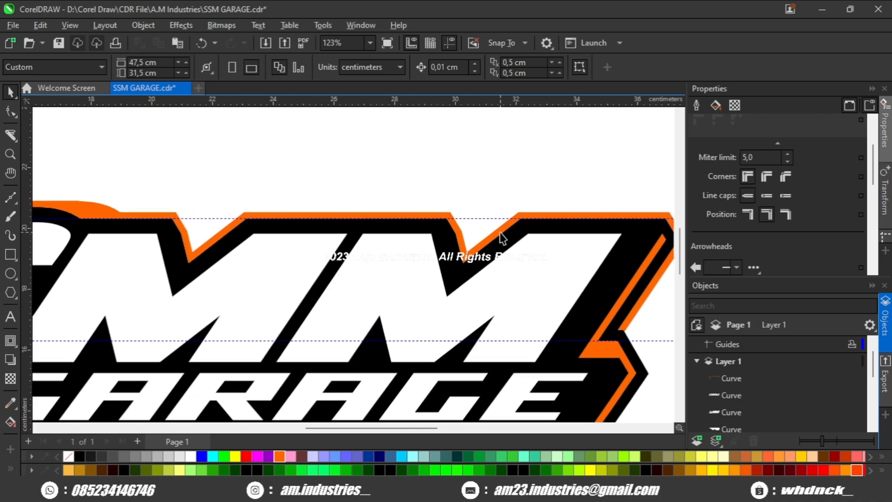
click(500, 232)
click(11, 112)
scroll(472, 235, up, 3)
click(542, 201)
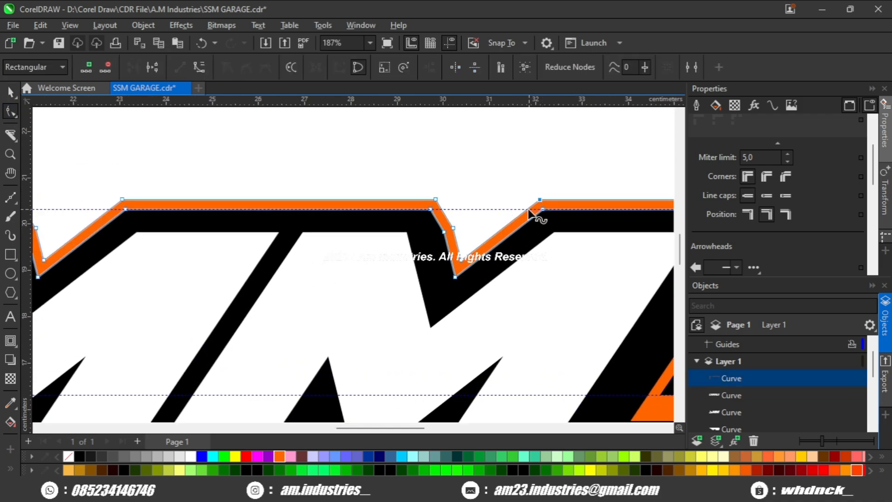
scroll(523, 221, up, 2)
scroll(534, 186, up, 3)
drag(552, 179, 471, 180)
scroll(393, 254, up, 1)
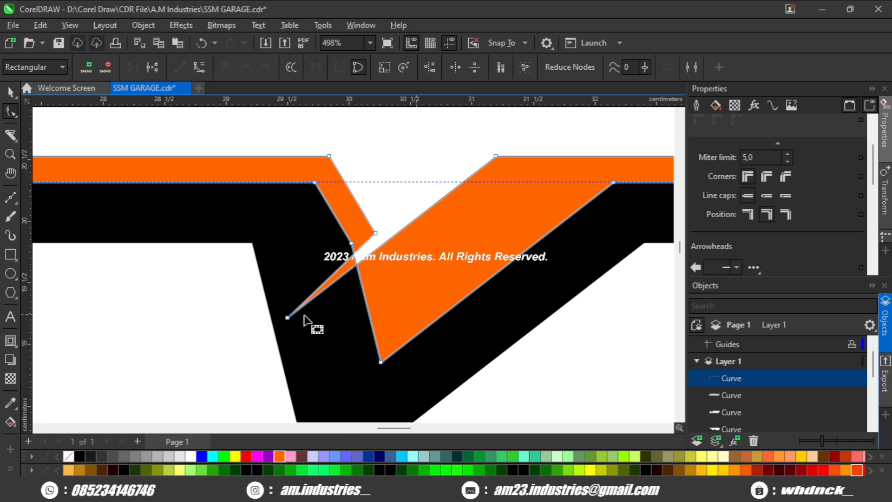
drag(287, 317, 380, 247)
scroll(380, 247, down, 2)
key(space)
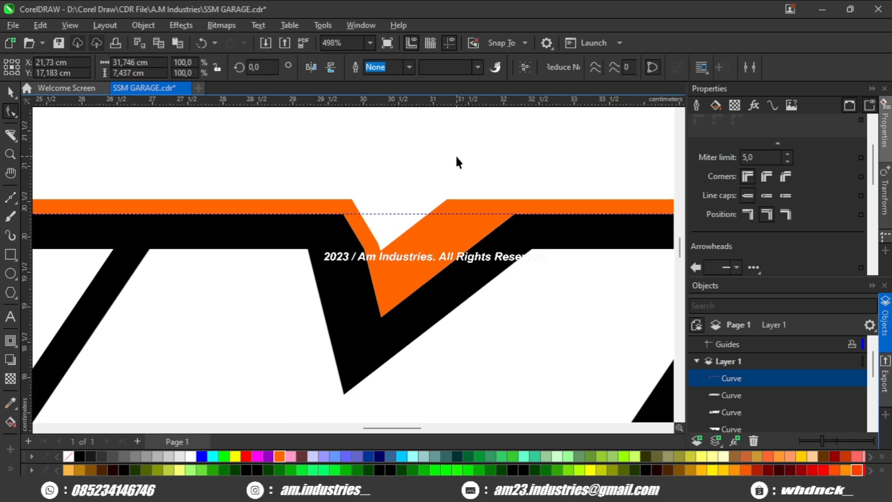
click(455, 155)
scroll(455, 154, down, 6)
scroll(451, 164, up, 1)
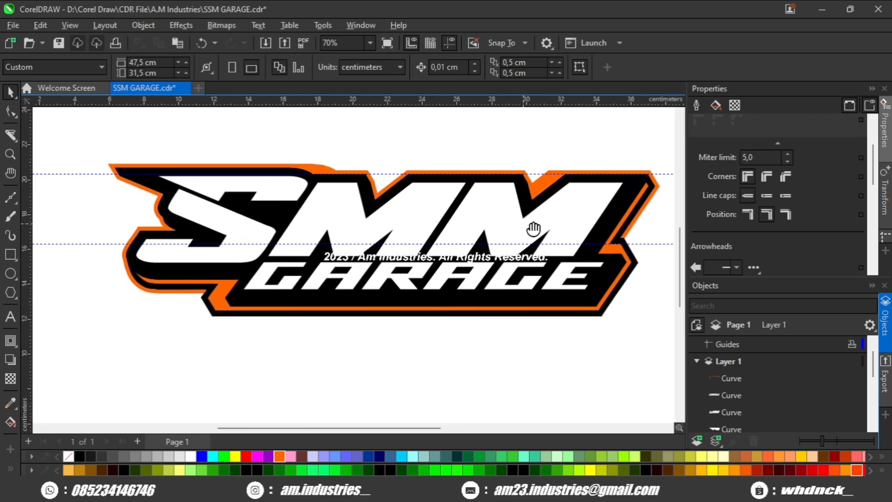
scroll(500, 232, down, 2)
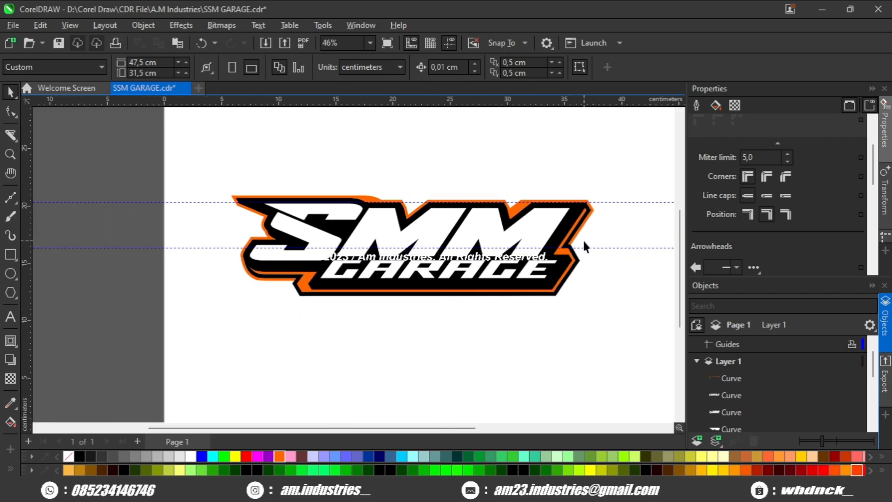
- Delete the black contour lying between the inner and outer orange outlines
scroll(583, 248, up, 2)
click(574, 258)
key(Delete)
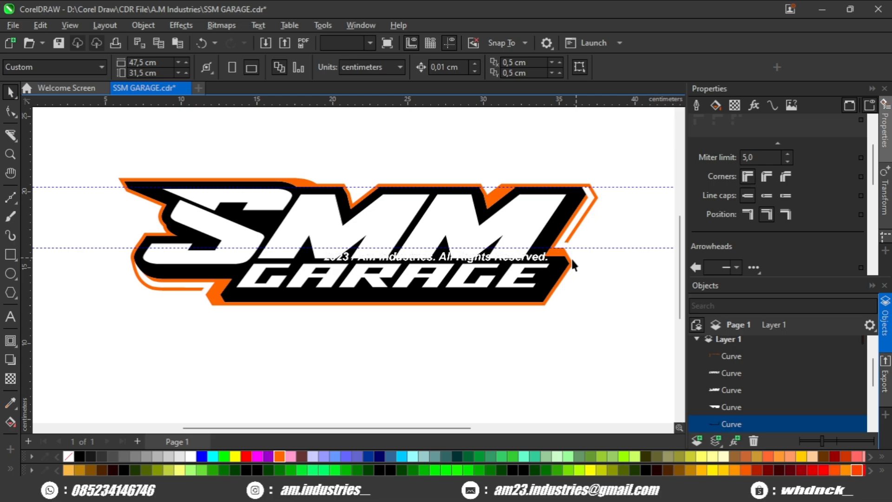
scroll(570, 258, down, 3)
- Select the whole logo and create a boundary shape around it
drag(587, 175, 557, 249)
drag(230, 323, 229, 324)
scroll(490, 202, up, 2)
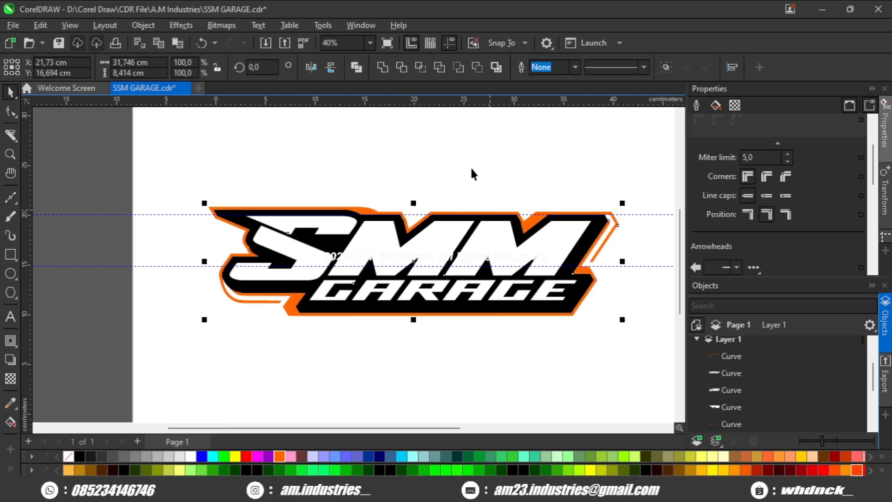
click(484, 67)
key(ctrl+z)
click(498, 68)
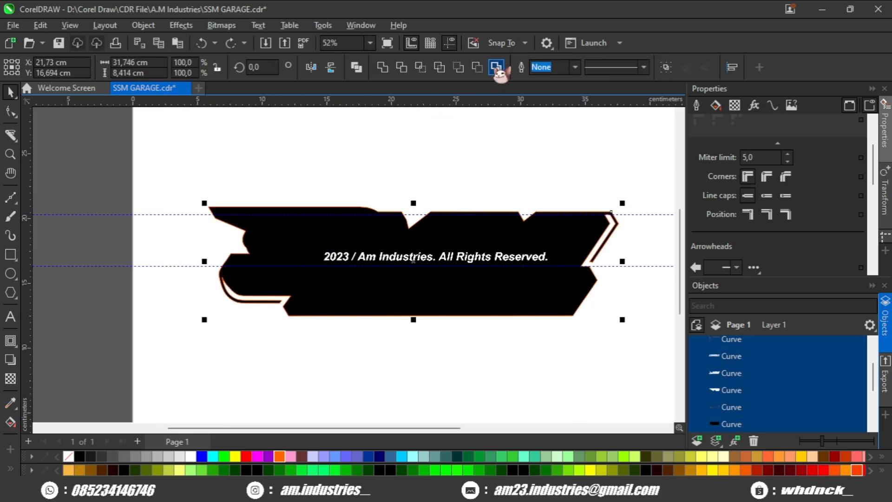
- Add a single outside contour of 0.578 cm around the boundary shape
drag(446, 244, 406, 241)
scroll(304, 317, up, 3)
click(10, 340)
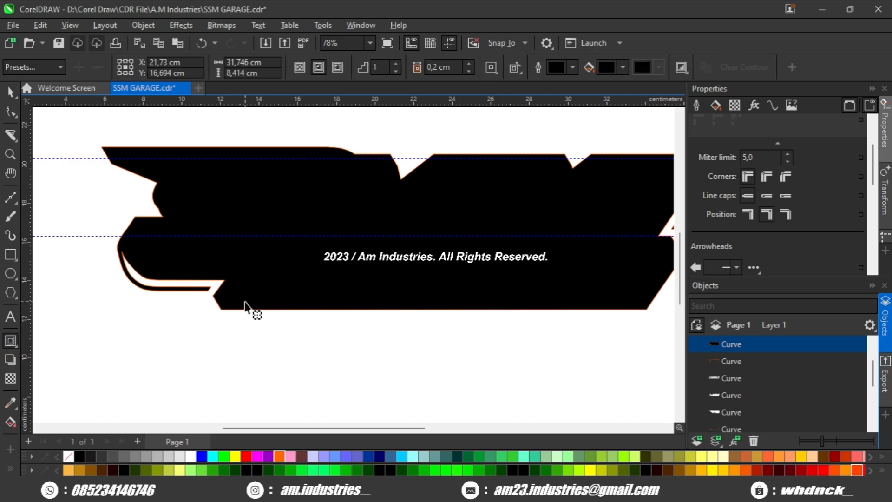
drag(245, 304, 252, 333)
click(10, 93)
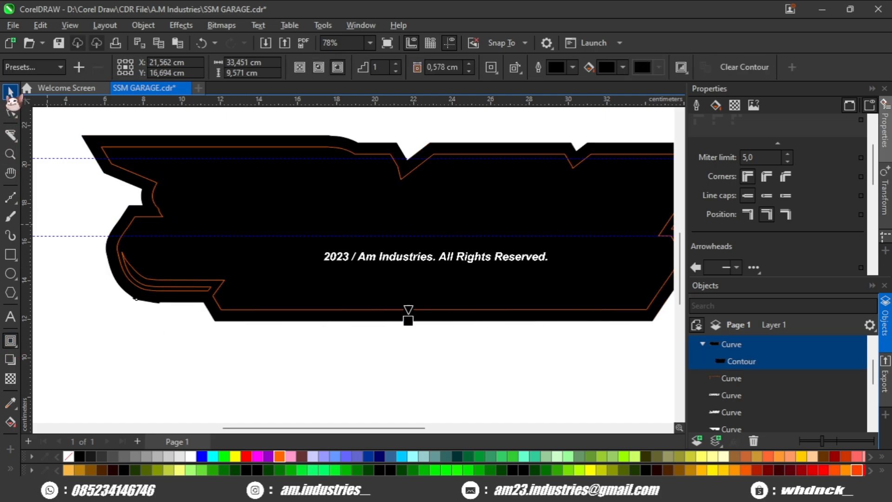
- Separate the contour from the boundary shape and keep only the contour, placed behind the logo
key(ctrl+k)
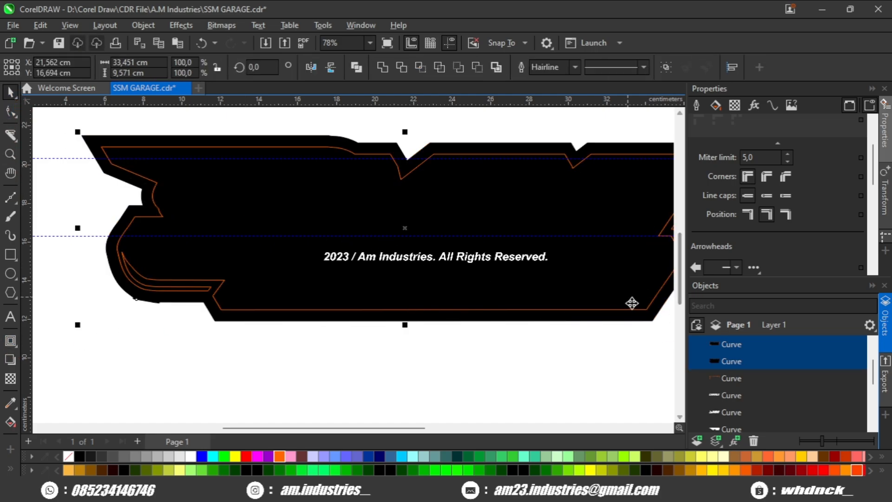
scroll(341, 187, down, 2)
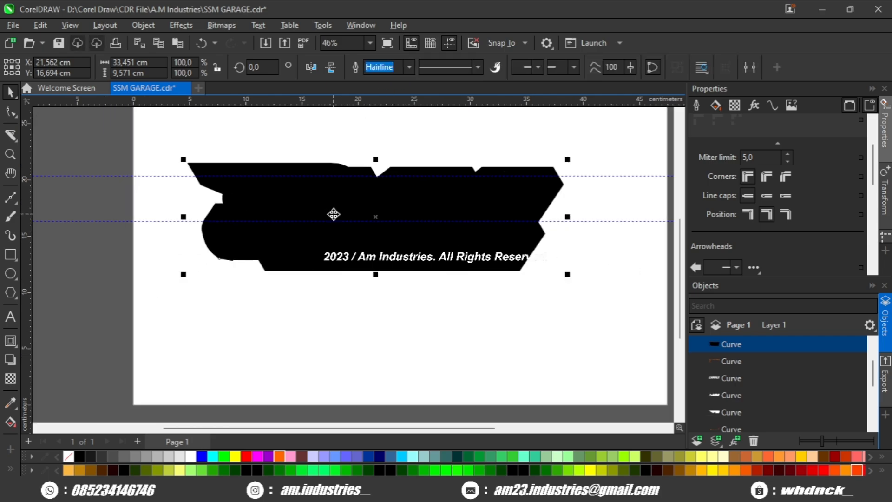
scroll(214, 257, up, 9)
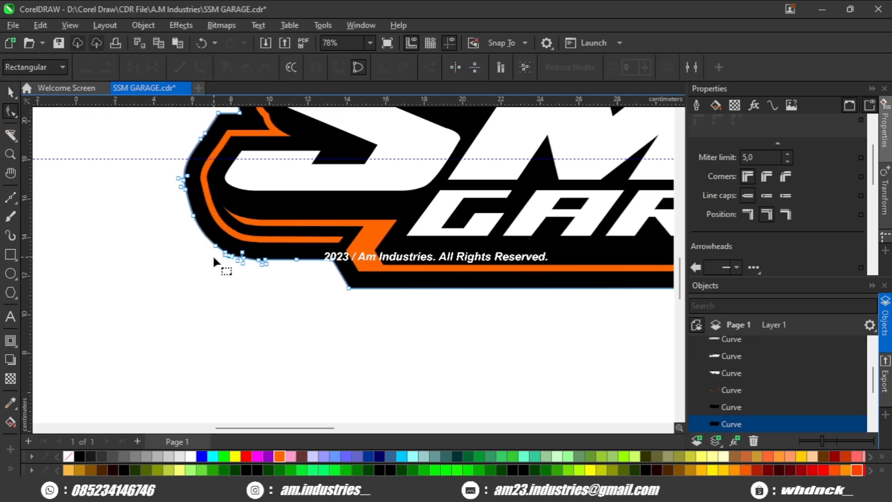
- Delete the surplus nodes along the lower-left curve of the black outer backing to smooth its edge
drag(272, 208, 188, 263)
key(Delete)
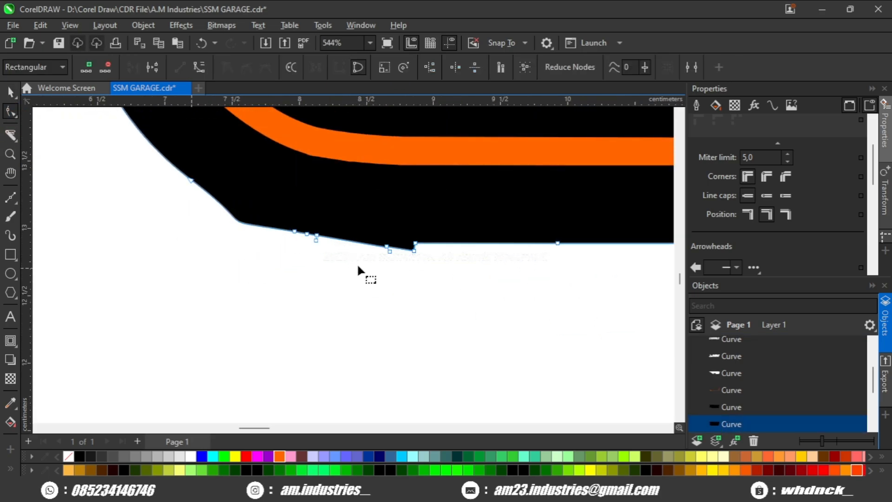
scroll(263, 239, up, 1)
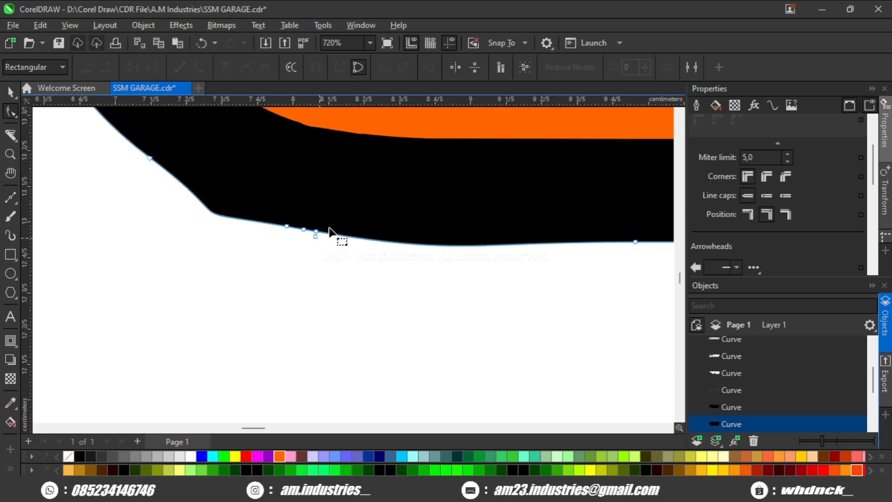
scroll(244, 260, down, 7)
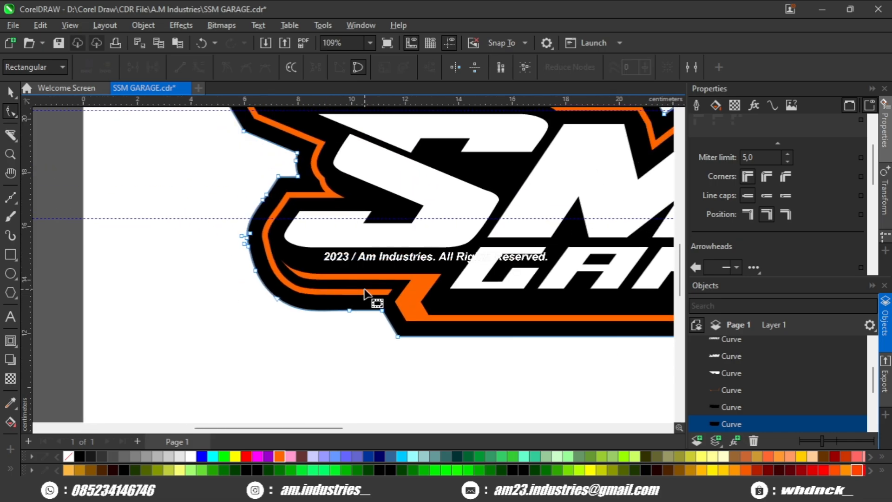
scroll(247, 233, up, 5)
scroll(266, 243, down, 7)
drag(491, 189, 345, 210)
- Delete both horizontal guidelines crossing the logo
click(11, 93)
drag(187, 175, 288, 176)
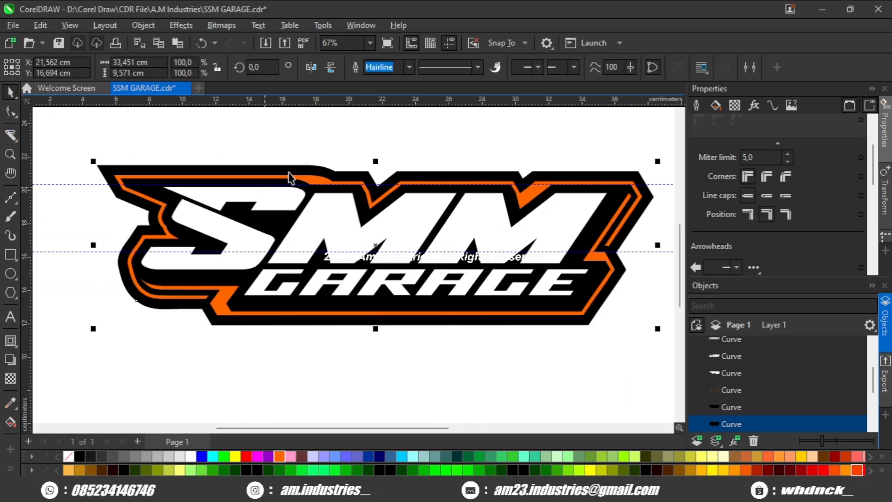
scroll(309, 191, down, 2)
click(528, 232)
click(531, 225)
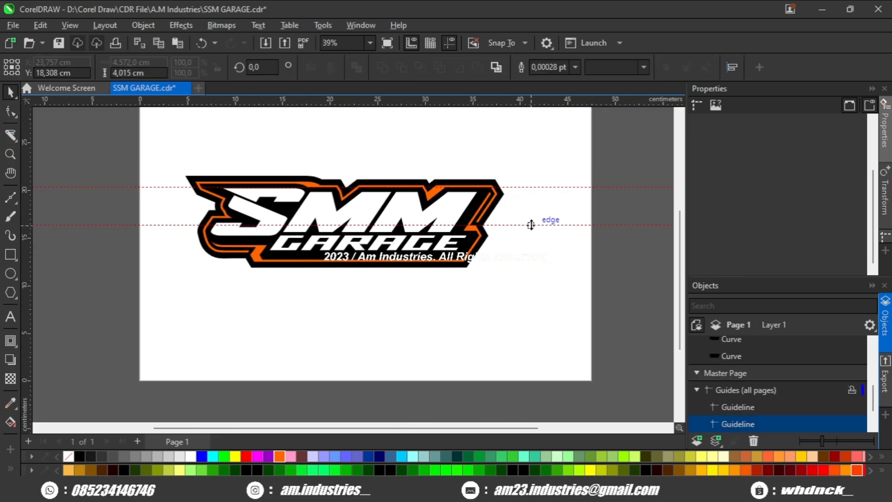
key(Delete)
- Stretch the whole logo horizontally to a width of about 40.08 cm, keeping its height and left edge fixed
drag(525, 148, 88, 325)
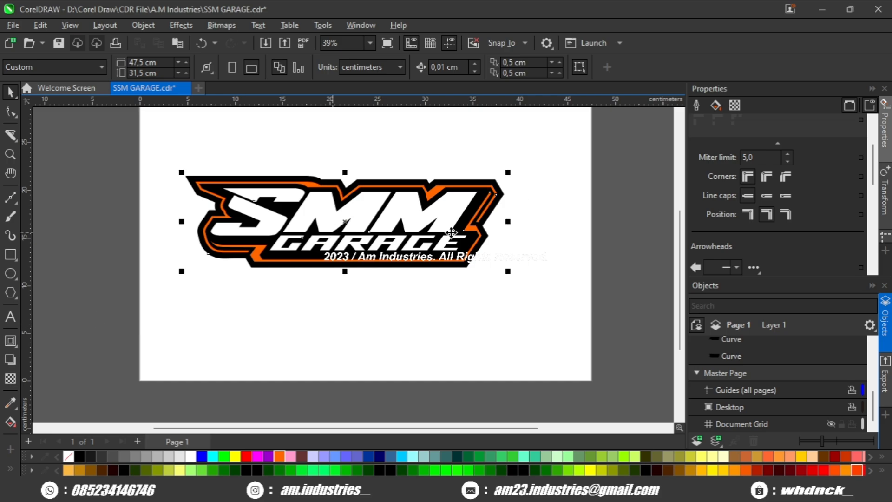
drag(509, 222, 577, 222)
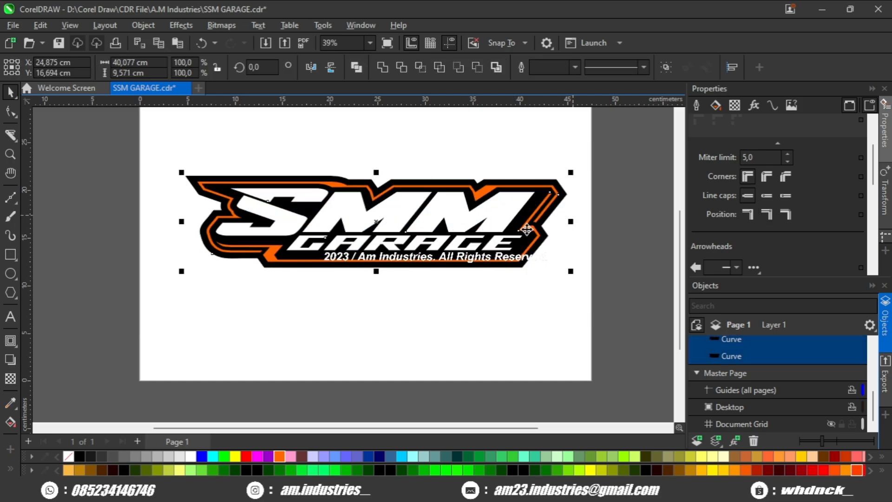
scroll(375, 225, up, 1)
drag(374, 224, 335, 242)
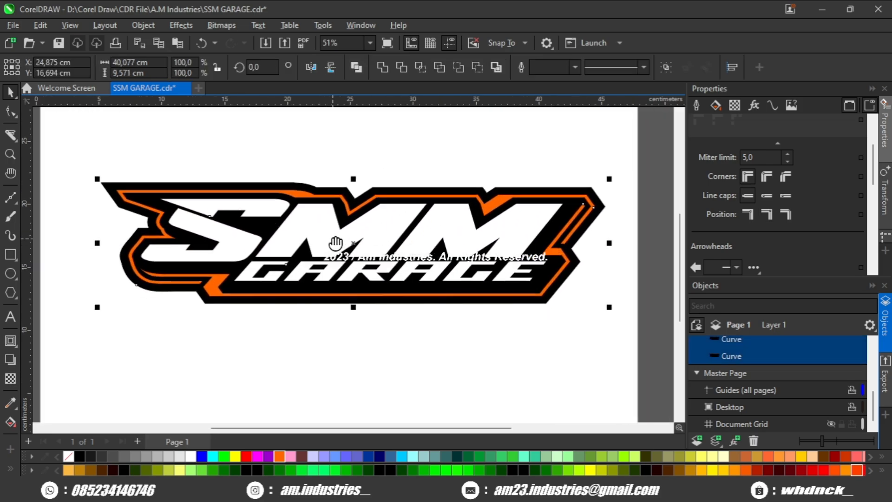
key(Escape)
scroll(229, 240, up, 1)
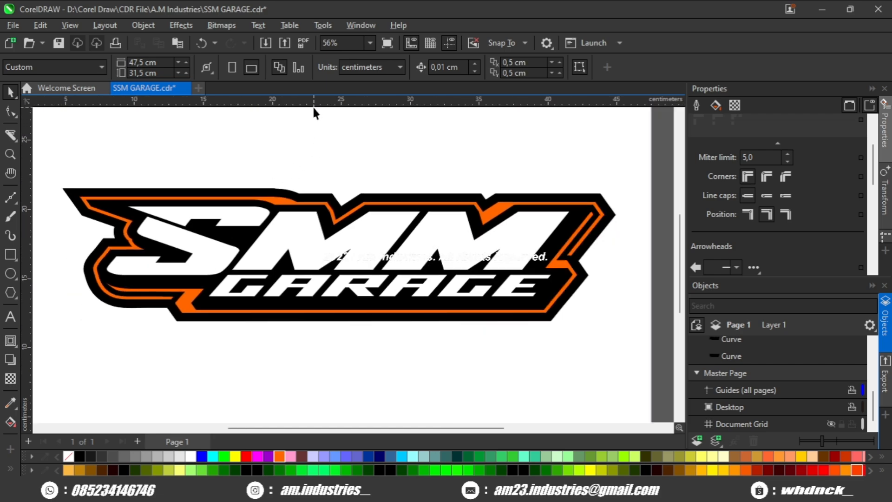
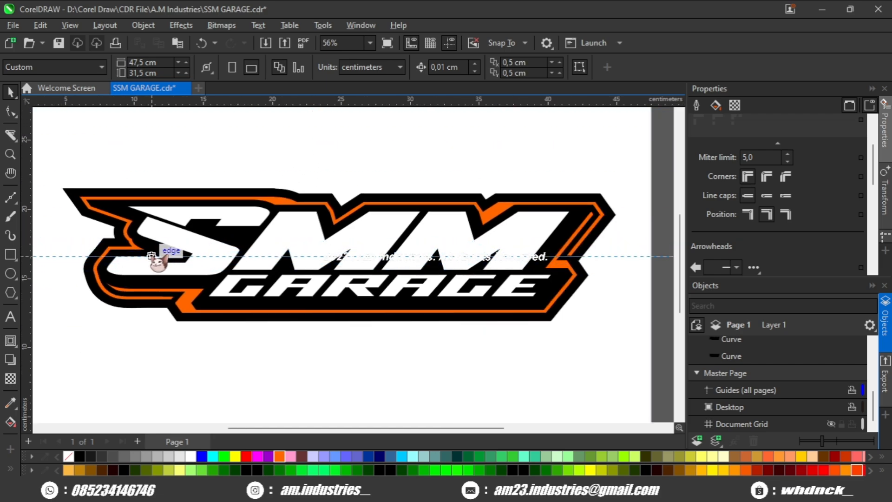
- Delete the remaining horizontal guideline running through the middle of the logo
click(607, 253)
scroll(589, 274, down, 2)
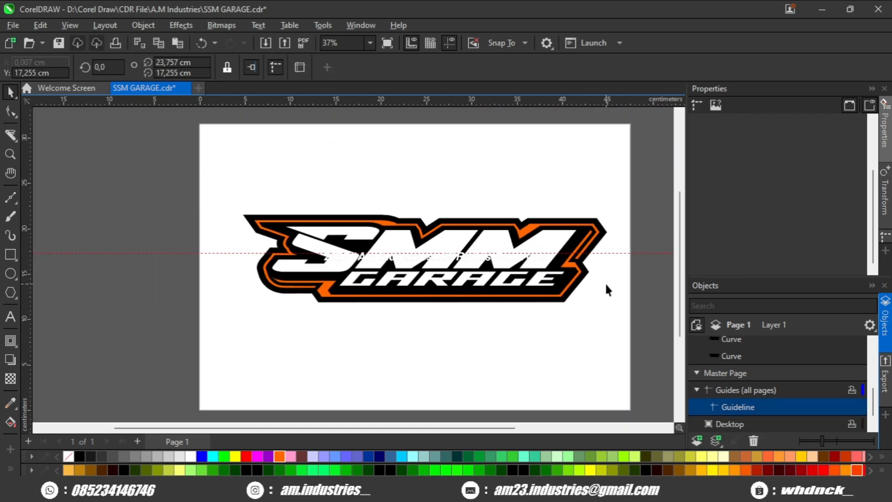
scroll(605, 282, up, 2)
key(Delete)
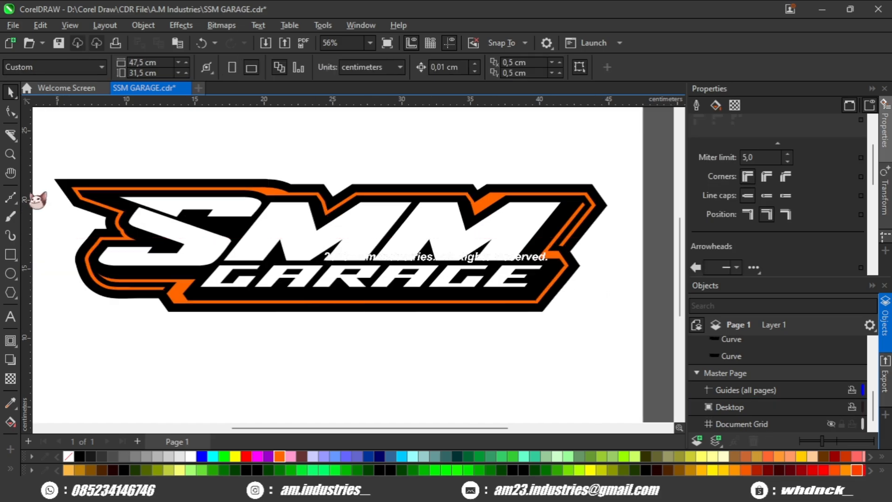
- Draw the upper edge of a jagged zigzag slash shape across the middle of the SMM lettering, starting beyond the S and ending past the last M
click(10, 197)
scroll(235, 251, up, 2)
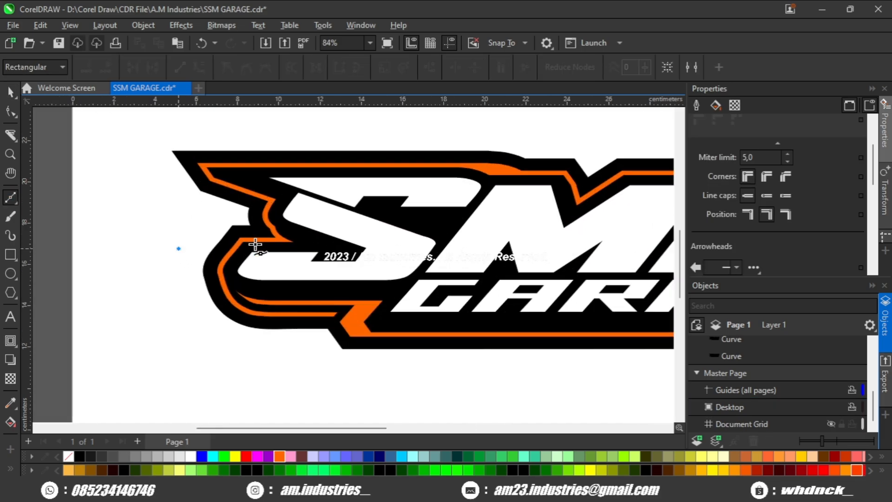
drag(255, 245, 408, 233)
scroll(304, 246, up, 1)
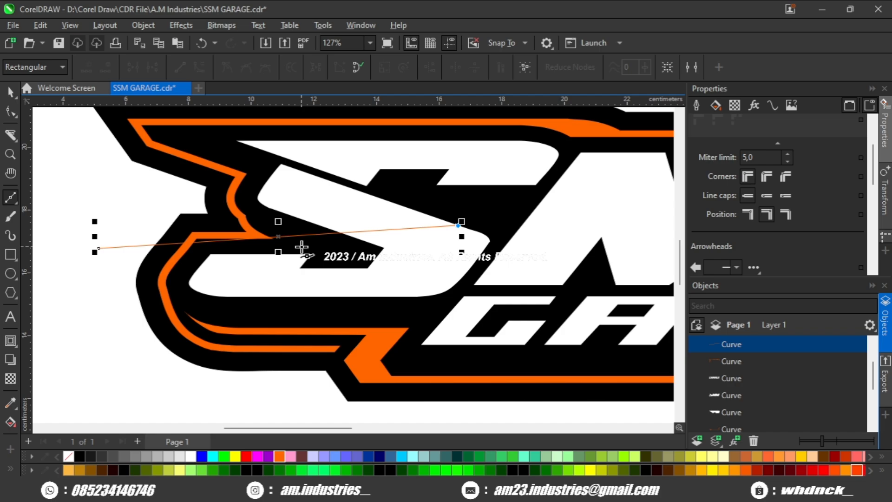
drag(351, 247, 221, 251)
click(524, 215)
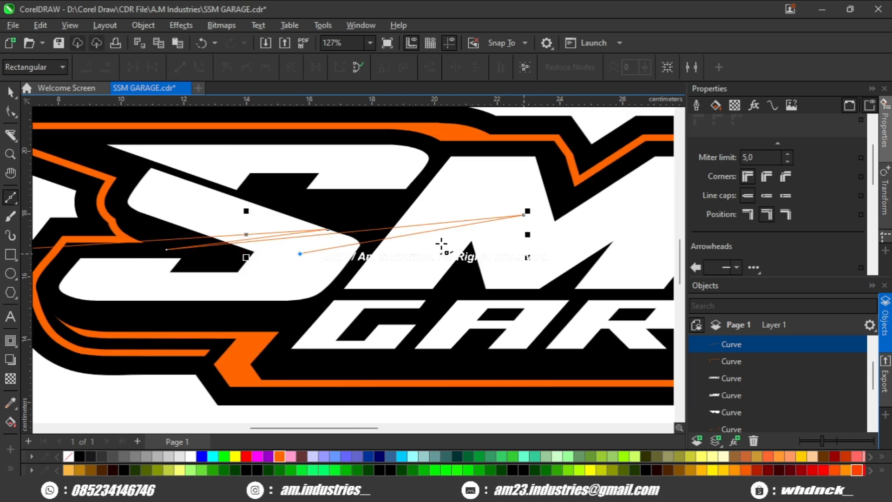
drag(581, 229, 346, 239)
click(505, 221)
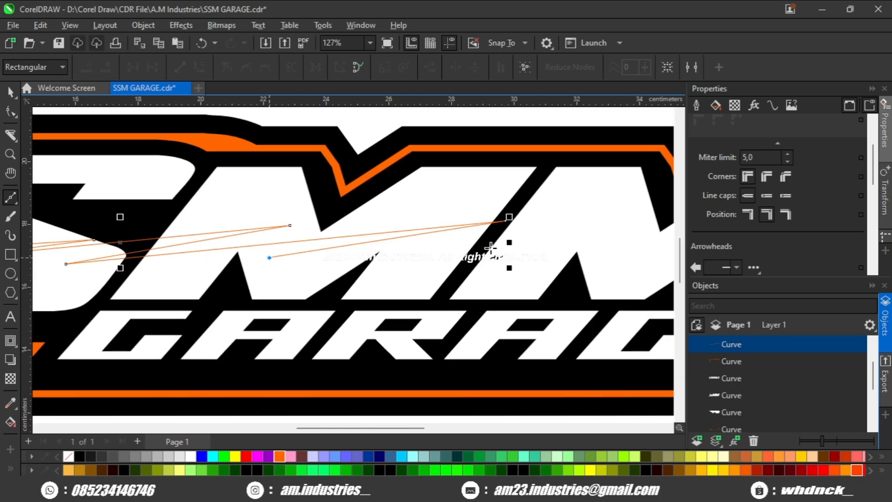
drag(488, 247, 217, 258)
click(173, 268)
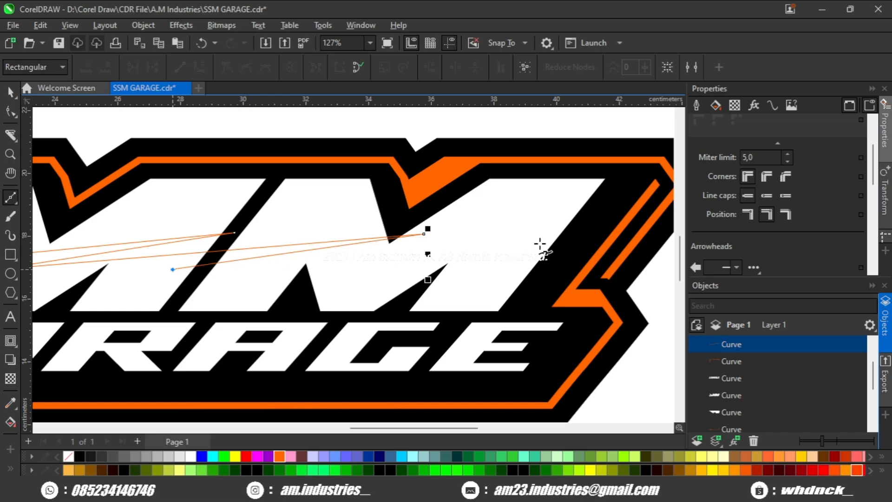
click(618, 237)
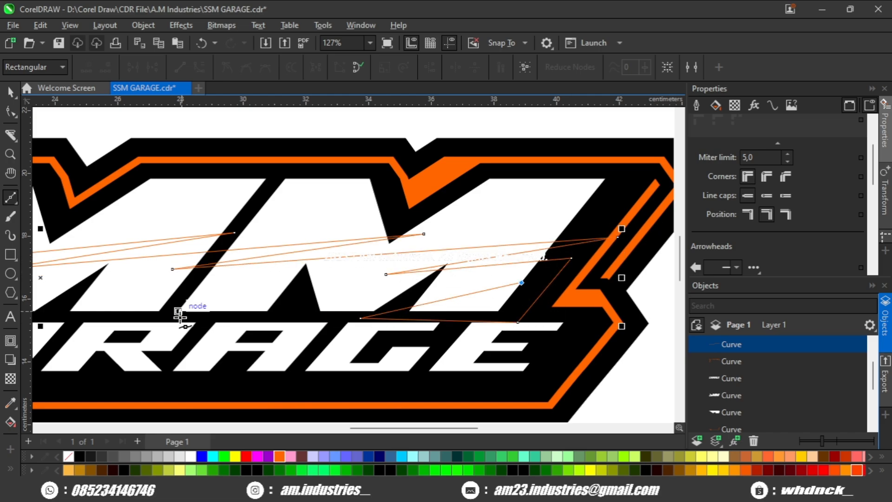
- Continue the zigzag back along the base of the SMM lettering to the S and close it into one filled shape
drag(162, 320, 569, 310)
click(384, 308)
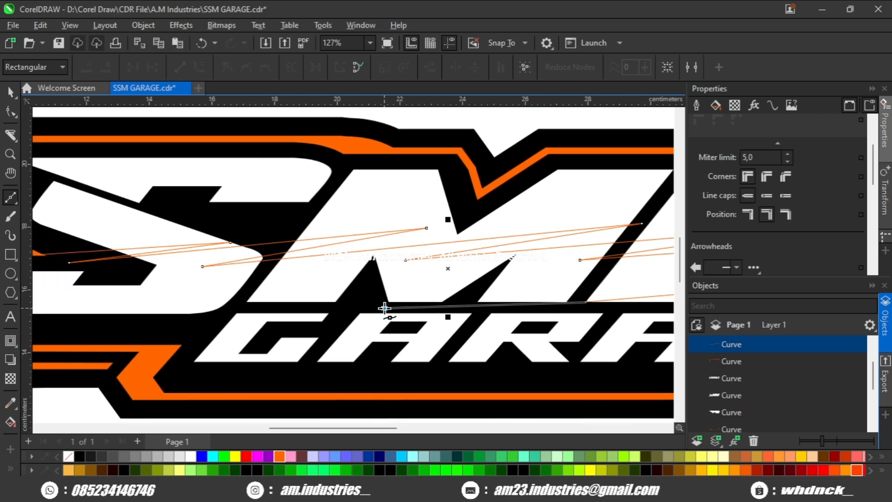
click(216, 308)
drag(243, 307, 440, 297)
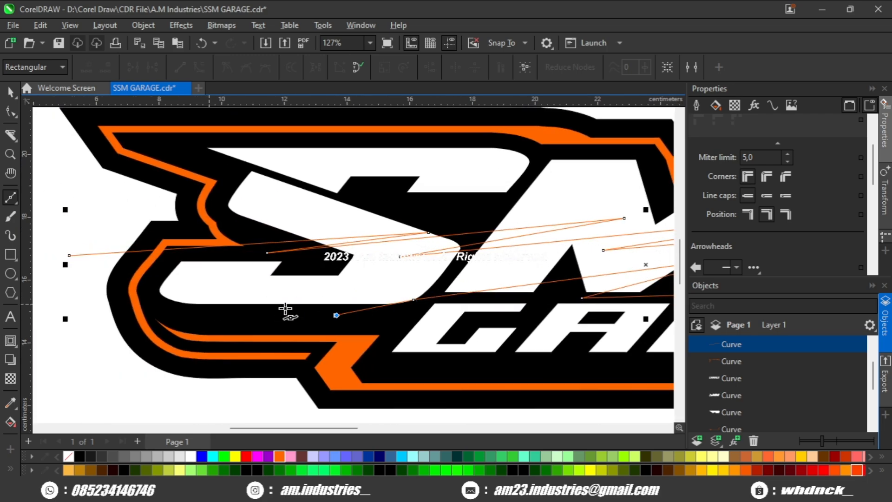
scroll(278, 314, up, 1)
click(268, 313)
drag(298, 303, 411, 298)
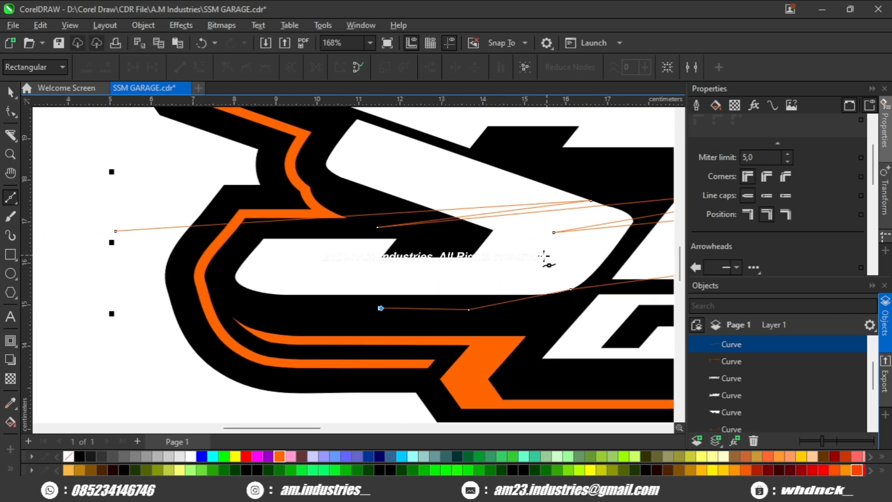
click(268, 320)
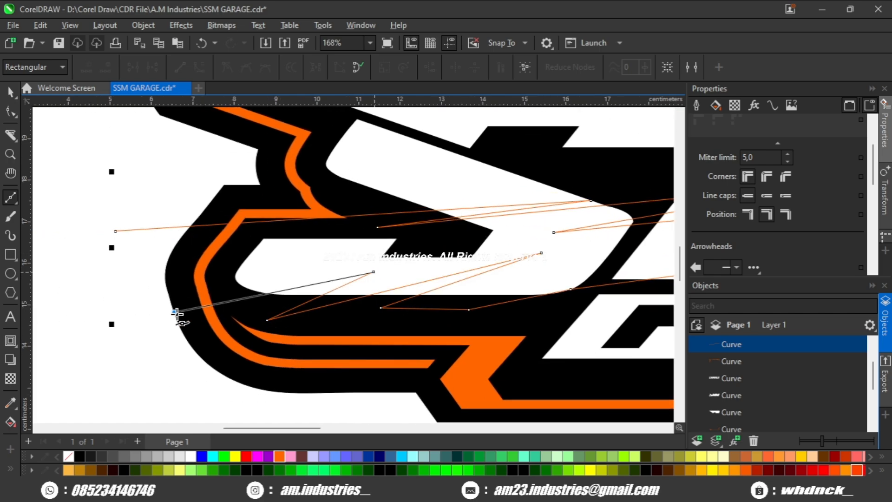
click(359, 68)
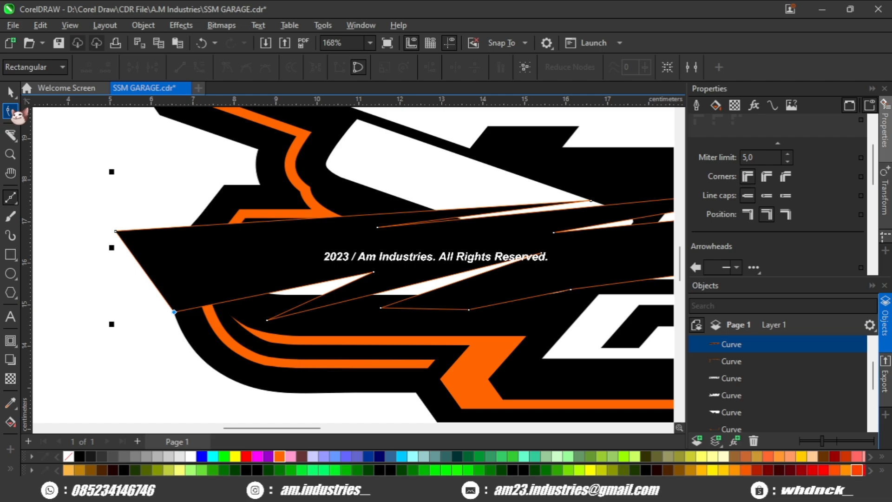
- Reposition the zigzag's lower nodes beneath the S to refine the spikes and their spacing
scroll(377, 271, up, 1)
drag(261, 325, 239, 317)
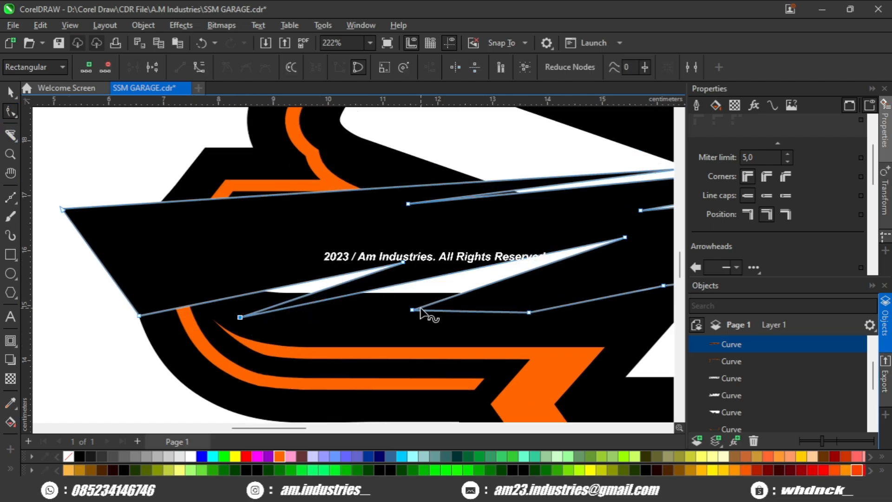
drag(412, 310, 345, 303)
scroll(353, 311, down, 2)
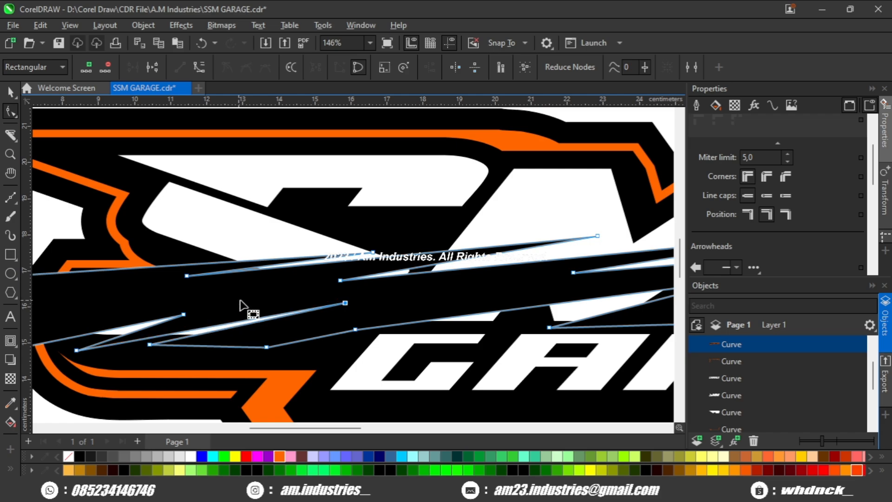
drag(214, 309, 251, 306)
drag(255, 310, 444, 303)
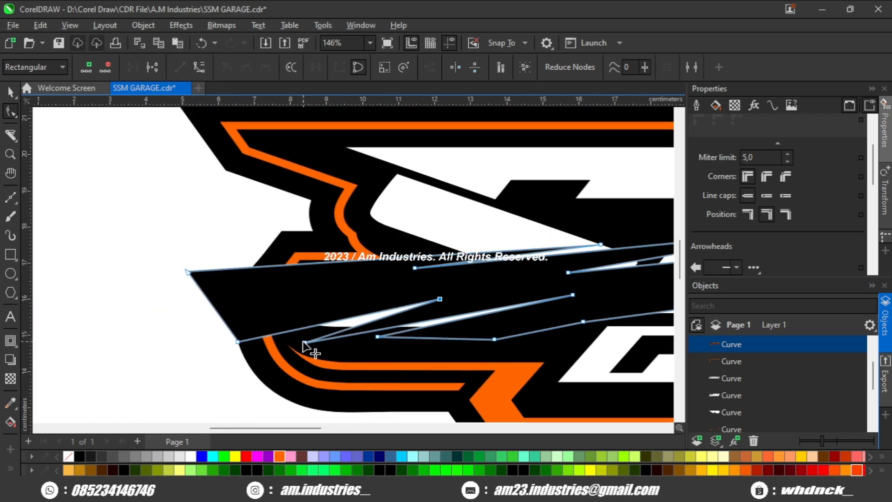
drag(304, 342, 292, 329)
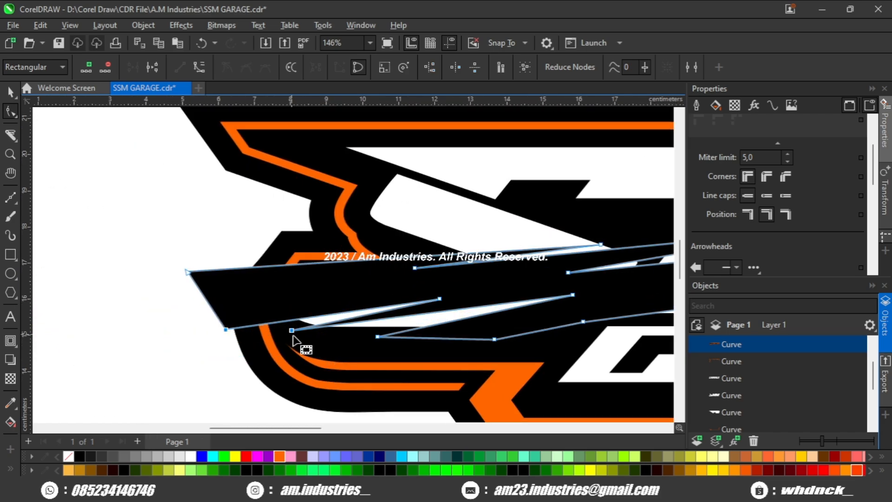
scroll(293, 337, down, 1)
scroll(377, 341, up, 2)
drag(364, 336, 337, 330)
- Reposition the zigzag's lower nodes beneath the two M letters to refine the spikes along the lettering's base
scroll(337, 332, down, 4)
drag(466, 324, 129, 320)
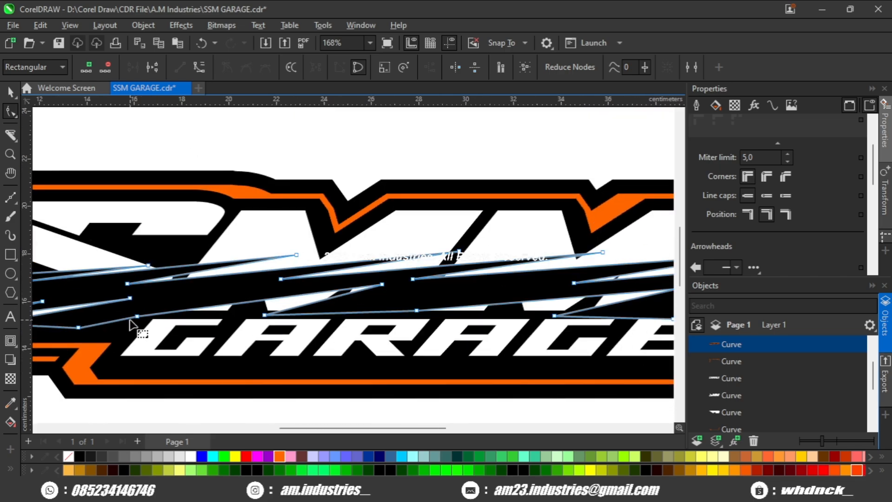
drag(293, 319, 152, 321)
scroll(279, 325, up, 3)
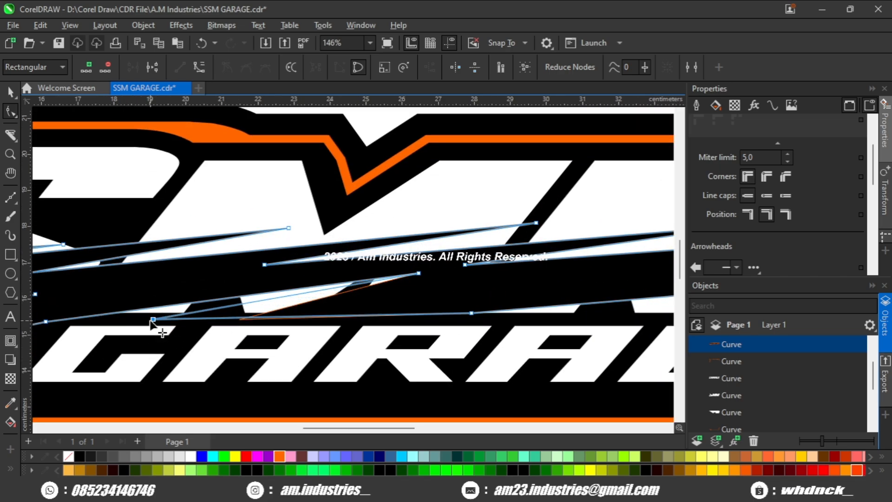
drag(669, 320, 304, 319)
drag(186, 310, 331, 320)
scroll(342, 321, down, 4)
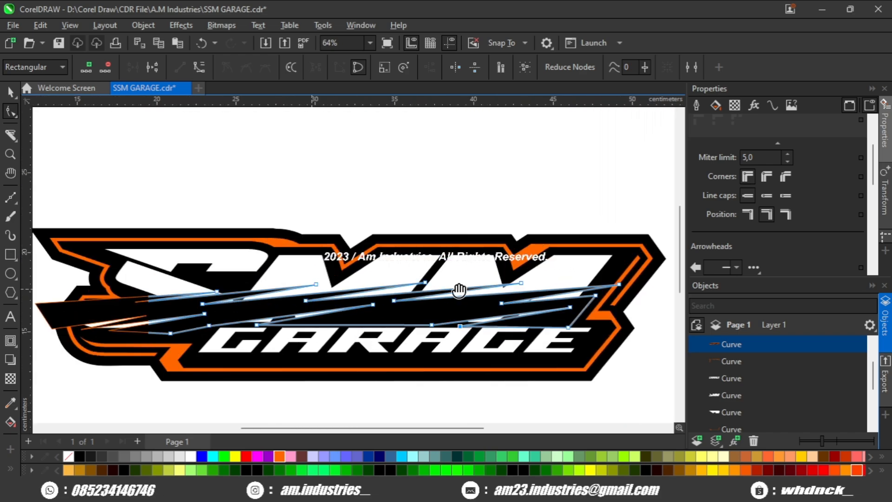
- Intersect the zigzag shape with the white SMM lettering to create slashes limited to the letters
shift+click(233, 273)
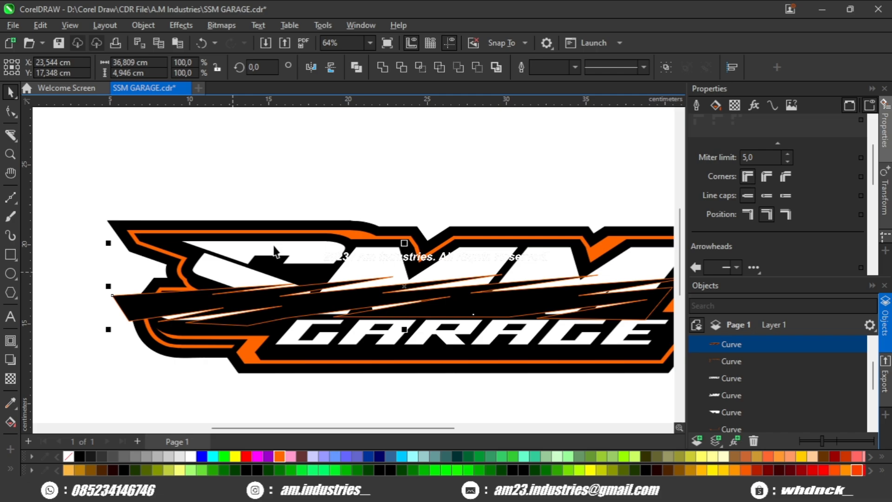
scroll(276, 249, down, 2)
scroll(420, 126, up, 1)
click(419, 69)
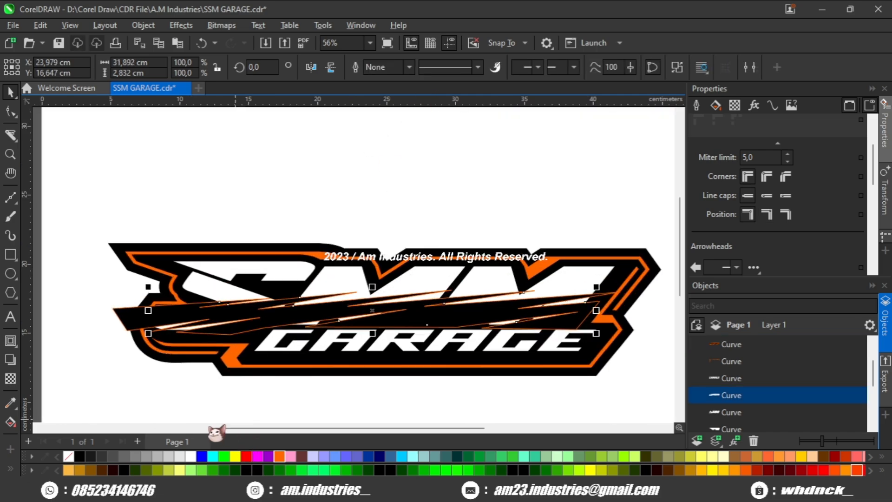
- Fill the intersected slash shape with red and delete the original black zigzag shape
scroll(170, 406, up, 2)
click(132, 369)
click(116, 304)
key(Delete)
scroll(282, 298, up, 3)
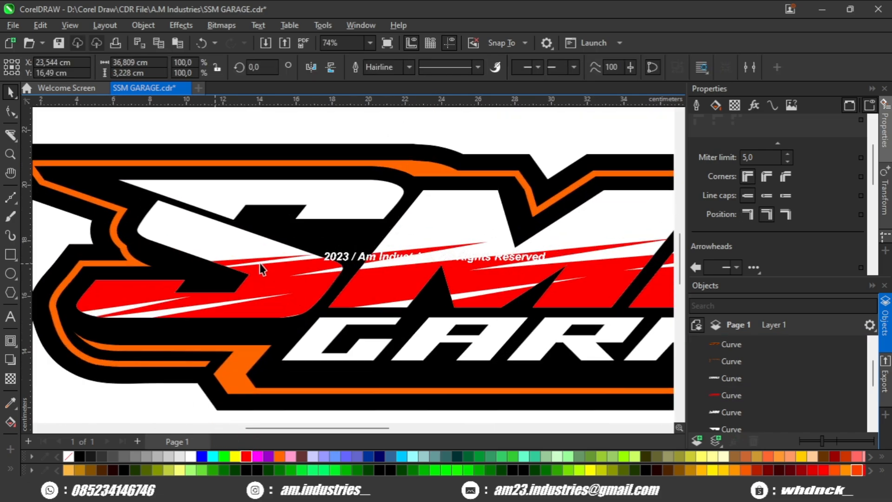
- Try to give the white SMM lettering a 4 pt black outline and convert that outline to a separate object
click(262, 269)
scroll(235, 249, down, 3)
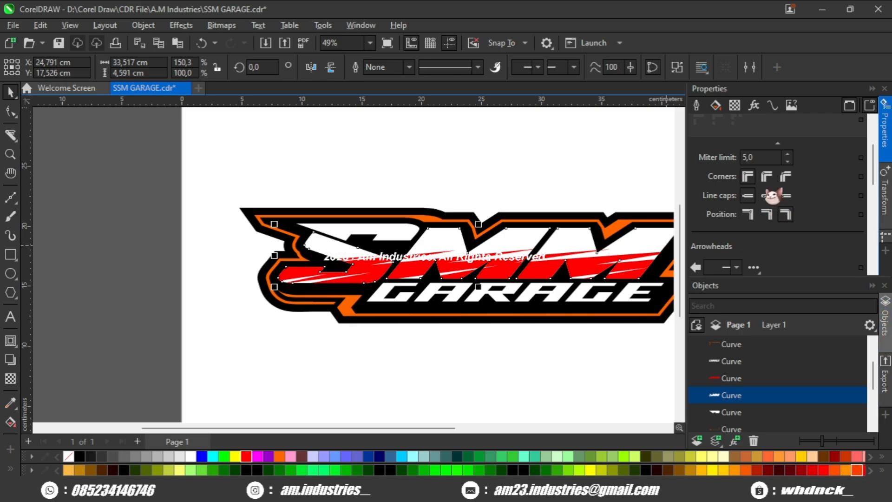
scroll(726, 144, up, 3)
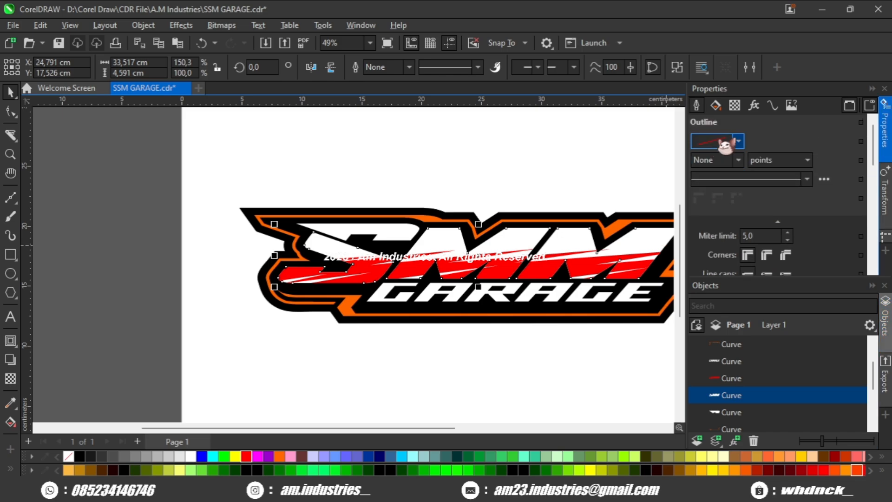
click(715, 255)
click(743, 395)
key(ctrl+shift+q)
scroll(457, 275, up, 1)
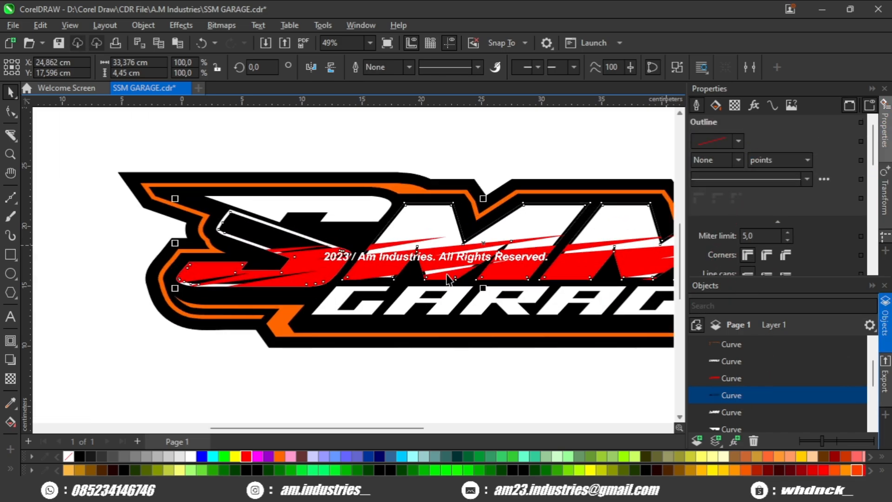
scroll(295, 251, up, 4)
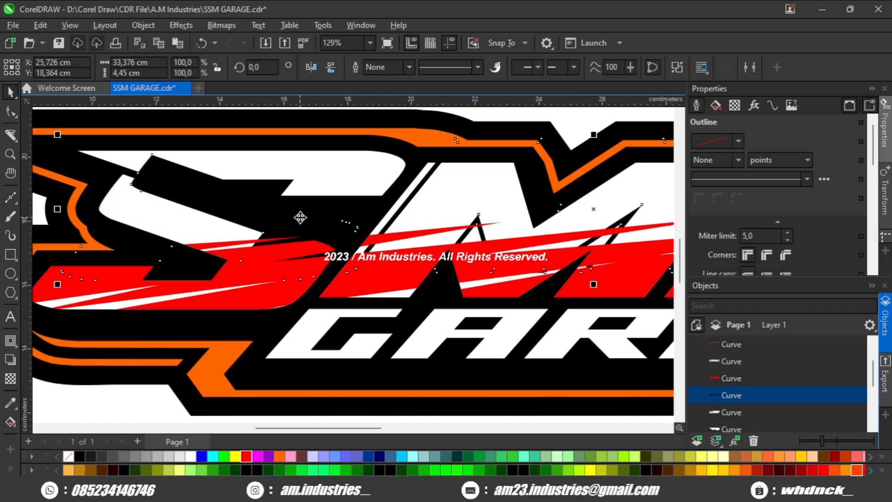
- Undo the outline conversion and remove the outline from the SMM lettering
key(ctrl+z)
scroll(269, 245, down, 2)
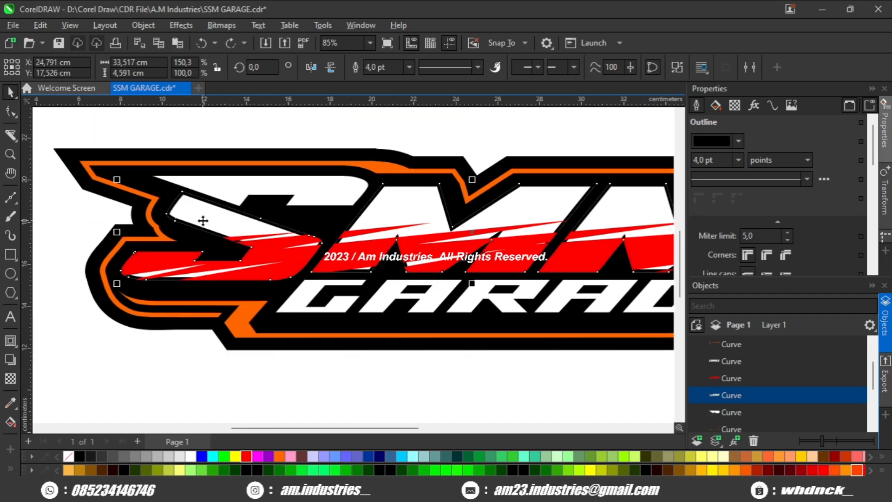
right_click(69, 456)
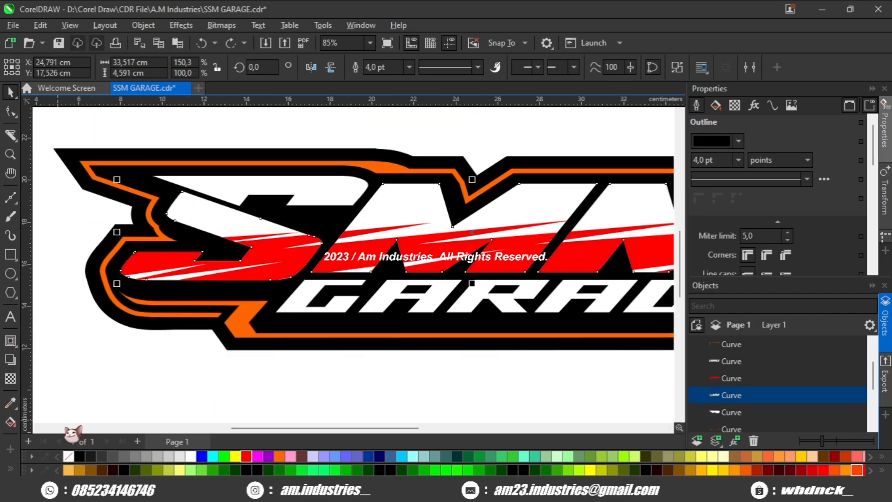
- Examine the nodes of the SMM lettering around the S and check whether its curve is closed
click(11, 112)
scroll(190, 185, up, 1)
scroll(188, 186, up, 6)
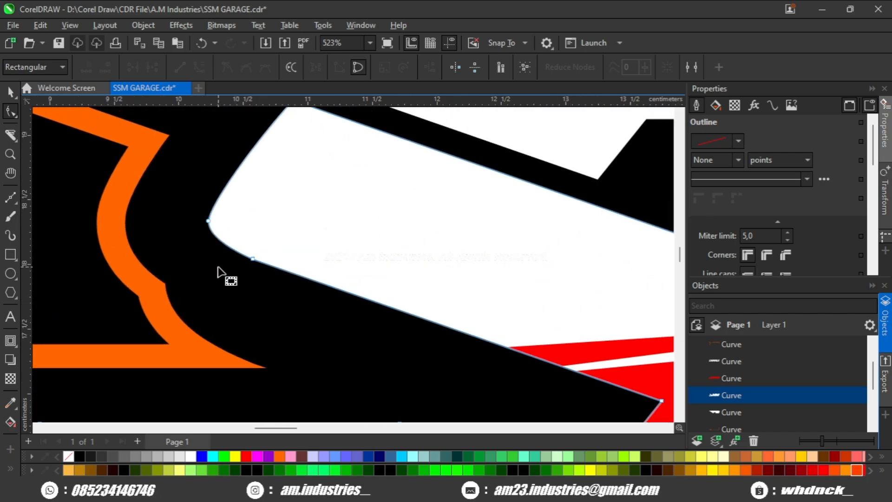
scroll(282, 227, down, 3)
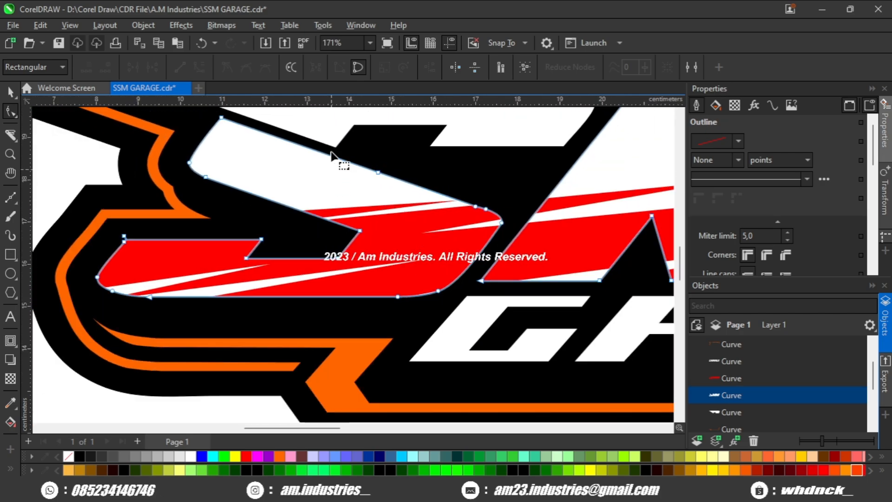
click(358, 69)
click(361, 71)
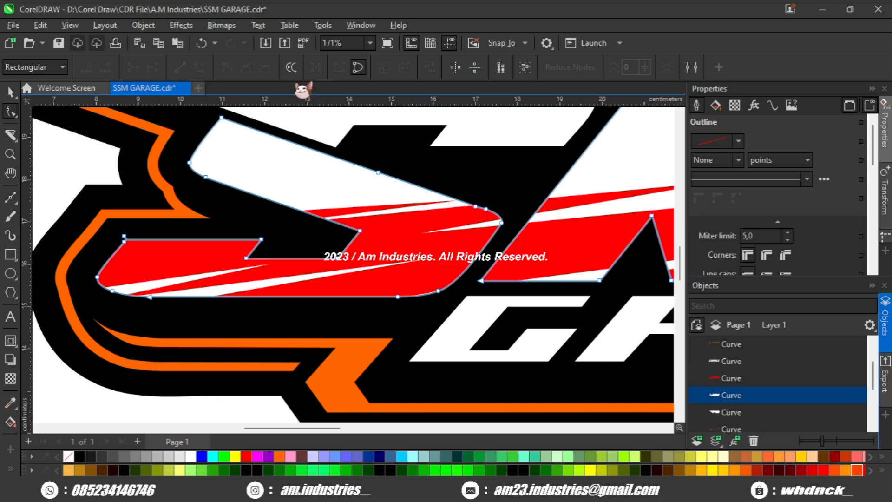
scroll(309, 112, down, 1)
scroll(241, 186, up, 1)
click(11, 93)
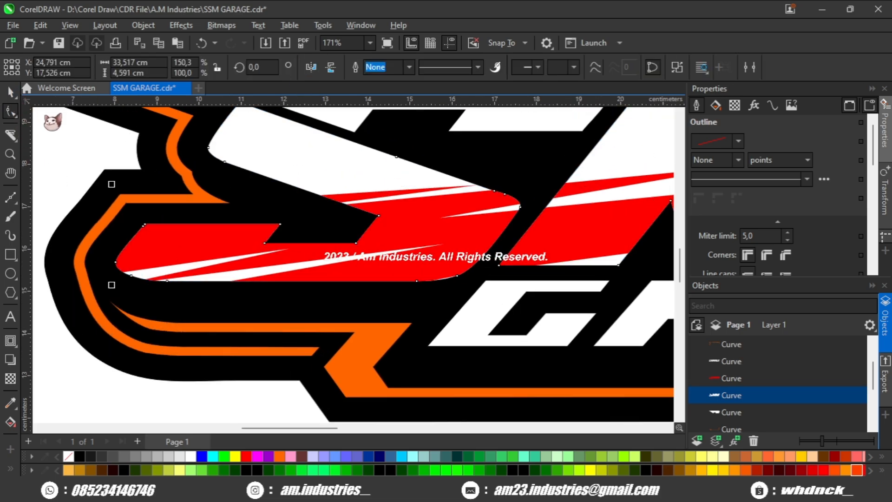
- Apply a 4 pt black outline to the white SMM lettering
scroll(135, 155, down, 2)
scroll(242, 222, down, 1)
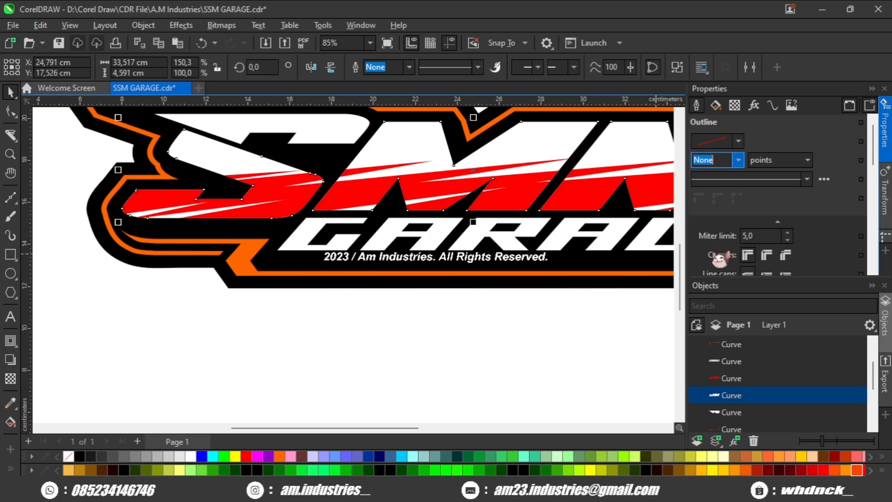
click(715, 254)
scroll(491, 250, down, 3)
click(746, 394)
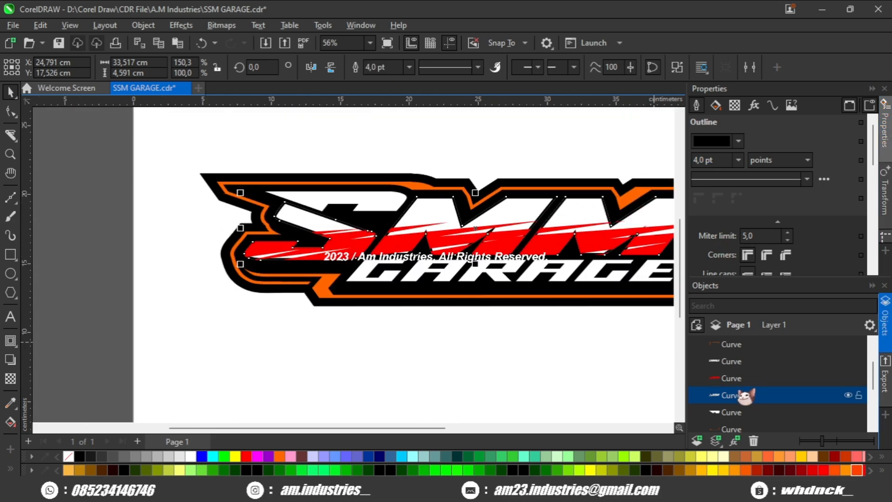
- Convert the black outline of the SMM lettering to a separate object and check it around the S
key(ctrl+shift+q)
scroll(314, 253, up, 2)
drag(292, 199, 275, 219)
key(ctrl+z)
scroll(328, 216, up, 4)
click(284, 193)
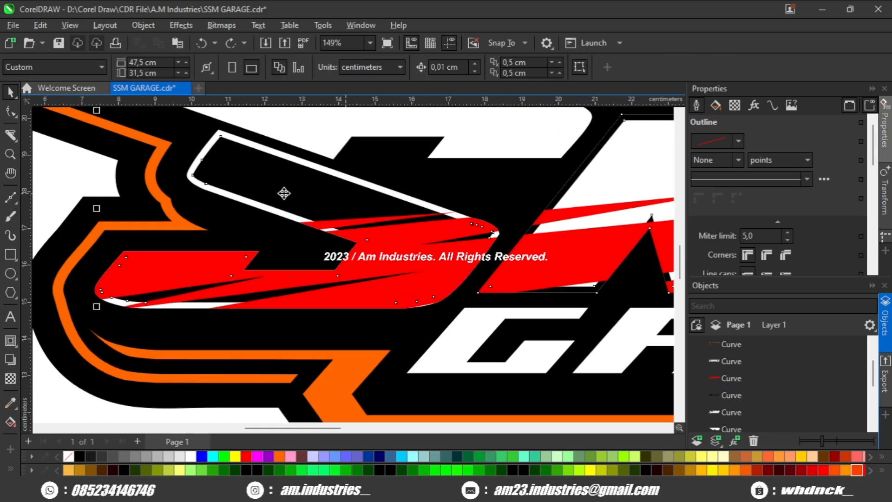
scroll(283, 193, up, 2)
click(308, 182)
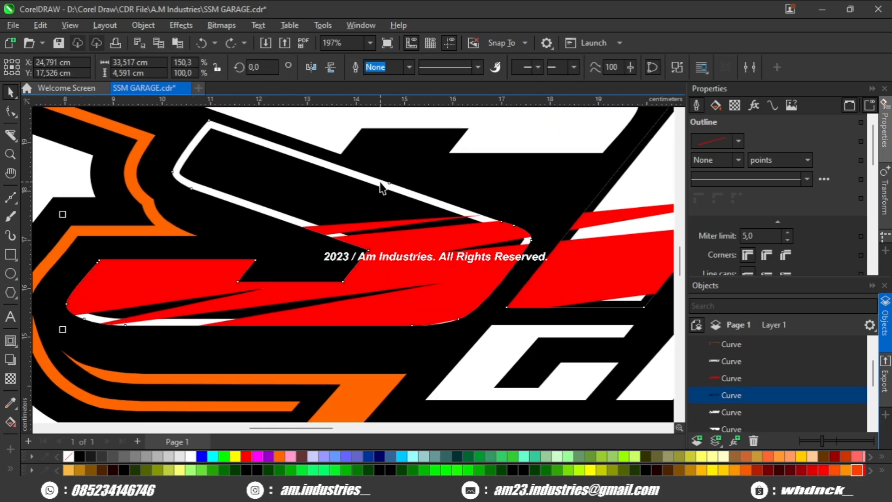
scroll(379, 181, down, 2)
drag(385, 183, 339, 202)
key(ctrl+z)
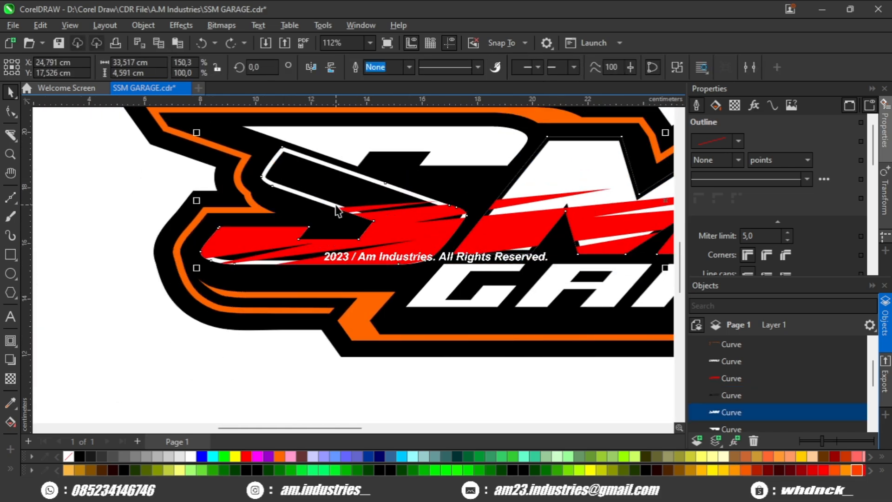
- Copy the white SMM lettering with its converted outline into the empty area below the logo and fill the copies green
shift+click(325, 187)
scroll(329, 192, down, 3)
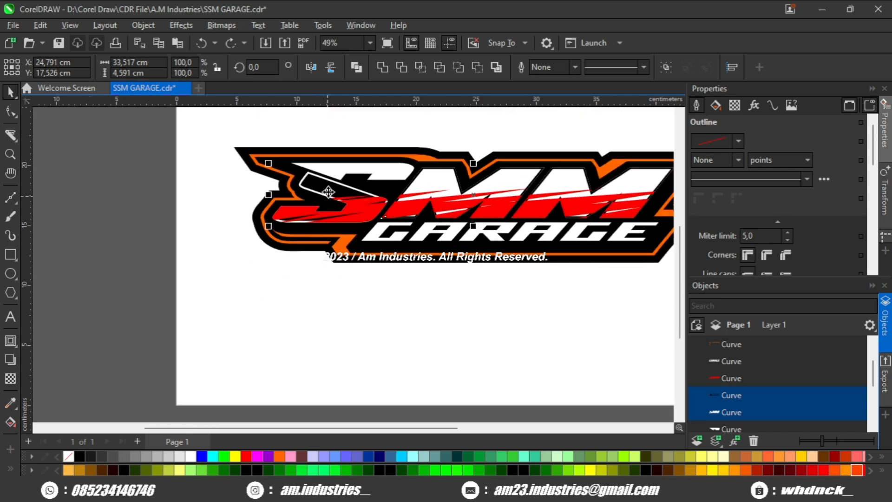
scroll(328, 192, down, 1)
drag(328, 191, 328, 272)
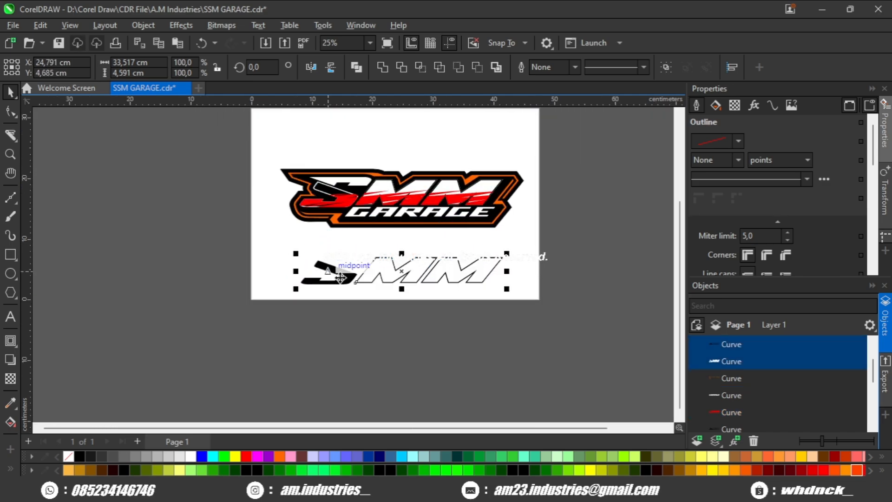
scroll(336, 309, up, 1)
click(224, 455)
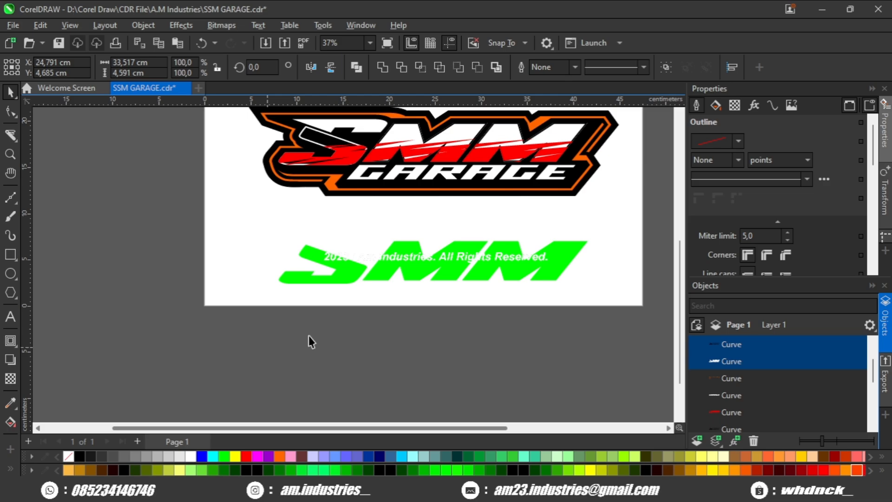
- Fill the copied outline object black so it contrasts with the green lettering copy
scroll(339, 276, up, 1)
key(Escape)
click(344, 260)
click(80, 456)
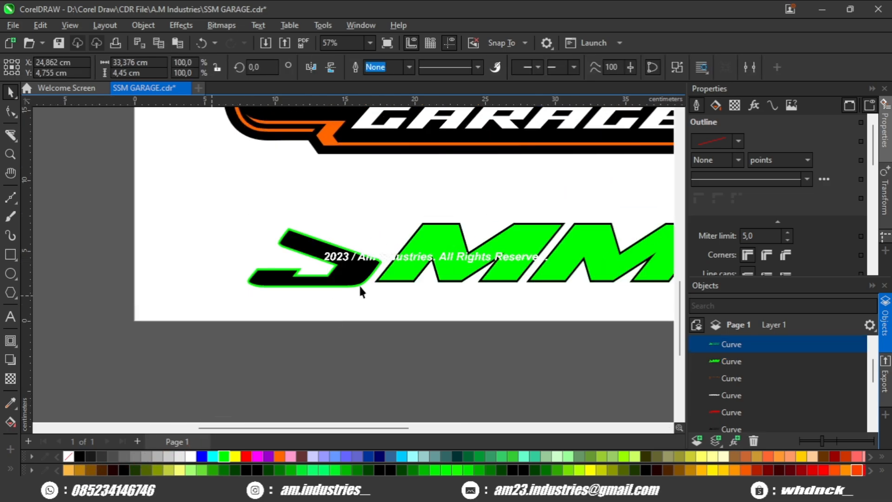
- Try Back Minus Front on the black outline copy and the green lettering copy, and undo it
scroll(358, 283, up, 3)
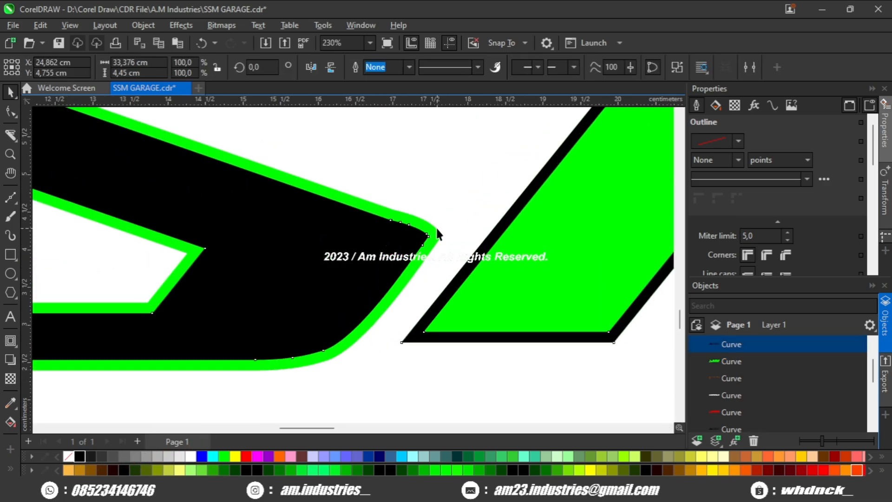
shift+click(436, 226)
scroll(425, 234, down, 2)
scroll(418, 241, down, 3)
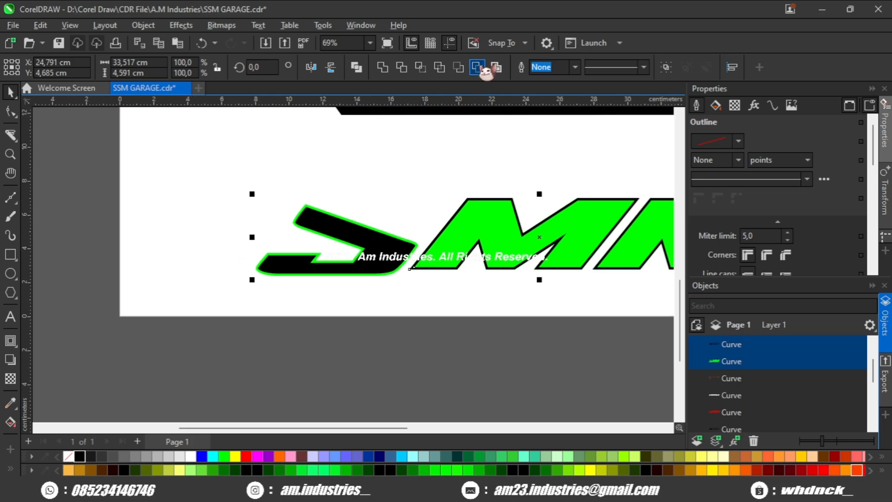
click(478, 68)
key(ctrl+z)
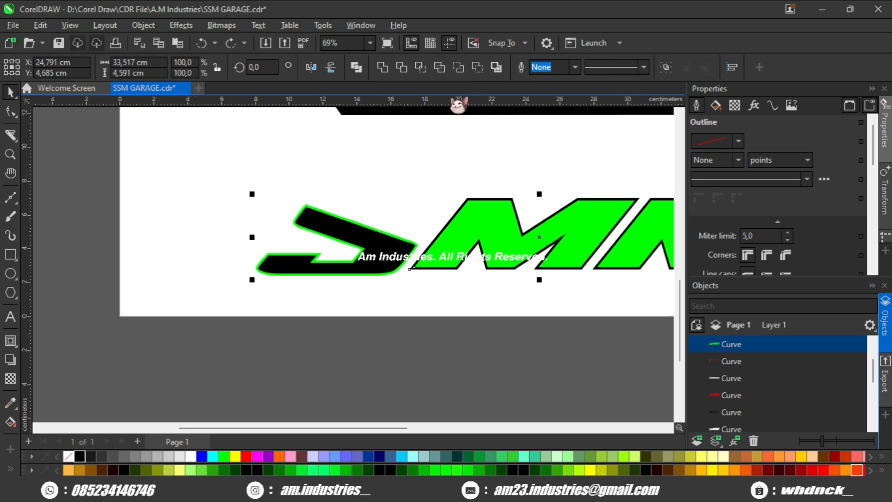
key(Escape)
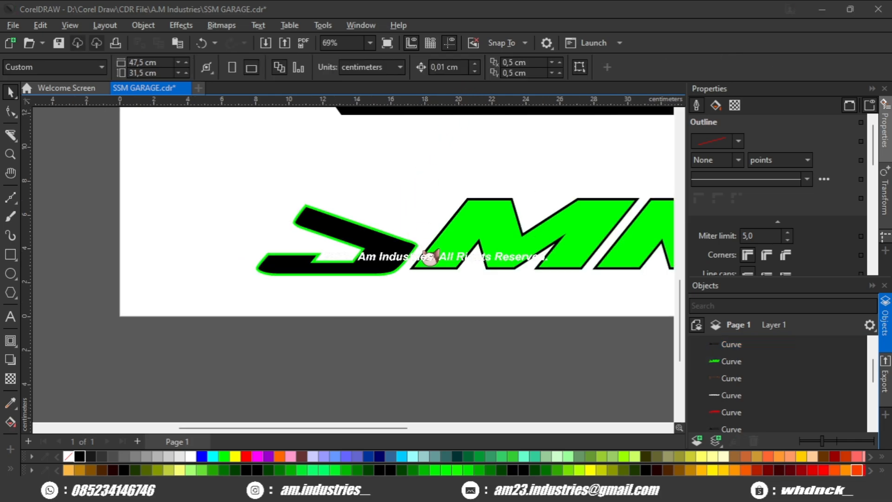
- Test how the black outline copy lies over the green lettering by moving it and undoing each move
click(383, 245)
scroll(342, 251, up, 2)
scroll(337, 296, up, 2)
drag(392, 264, 385, 322)
key(ctrl+z)
scroll(383, 312, down, 1)
scroll(392, 302, up, 1)
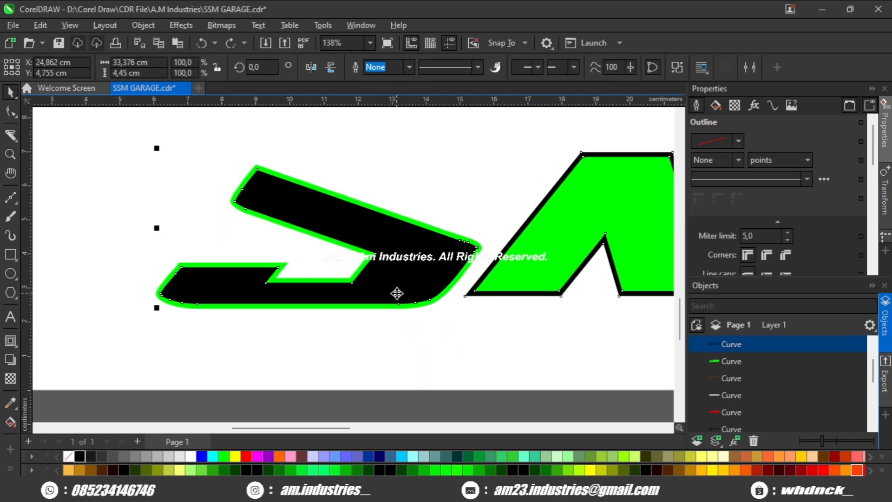
drag(398, 290, 386, 306)
key(ctrl+z)
scroll(400, 274, down, 2)
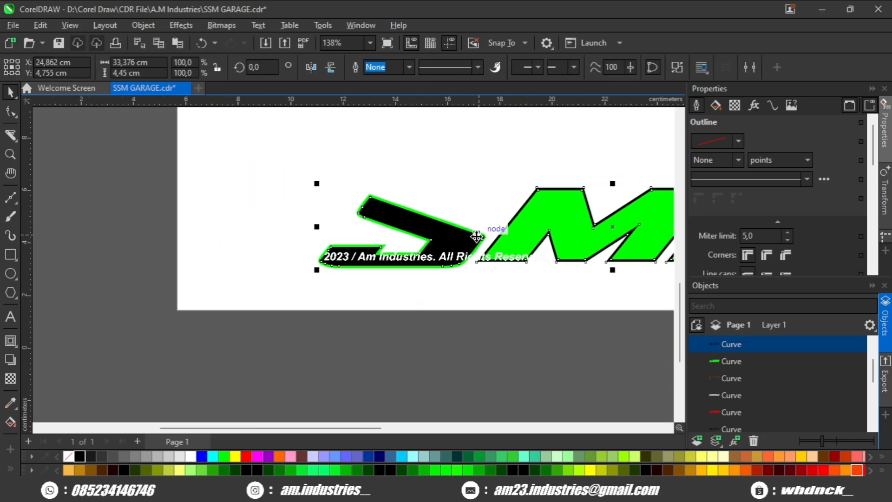
- Break the black outline copy apart into separate letter curves
scroll(393, 264, up, 1)
scroll(335, 276, up, 1)
click(334, 277)
click(324, 250)
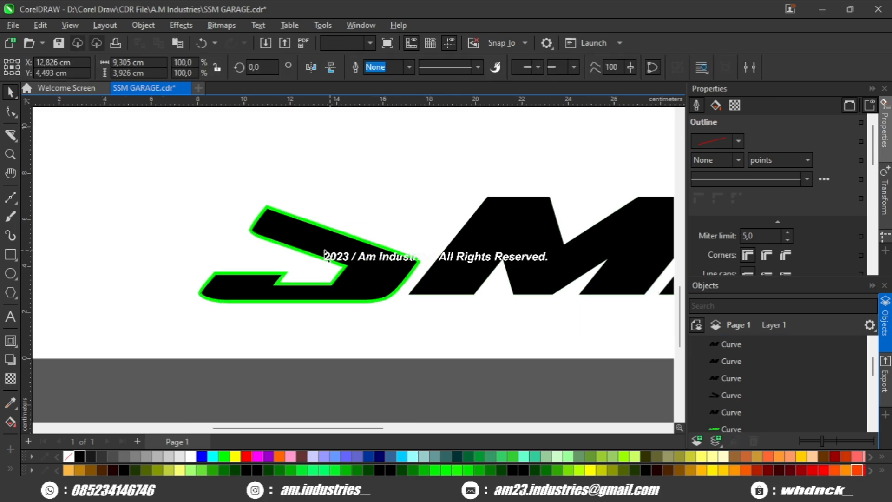
- Try Back Minus Front on the black inner S curve and the green lettering, inspect the nodes and undo it
scroll(262, 229, up, 2)
scroll(281, 193, up, 1)
scroll(282, 192, up, 1)
shift+click(291, 191)
scroll(292, 191, down, 1)
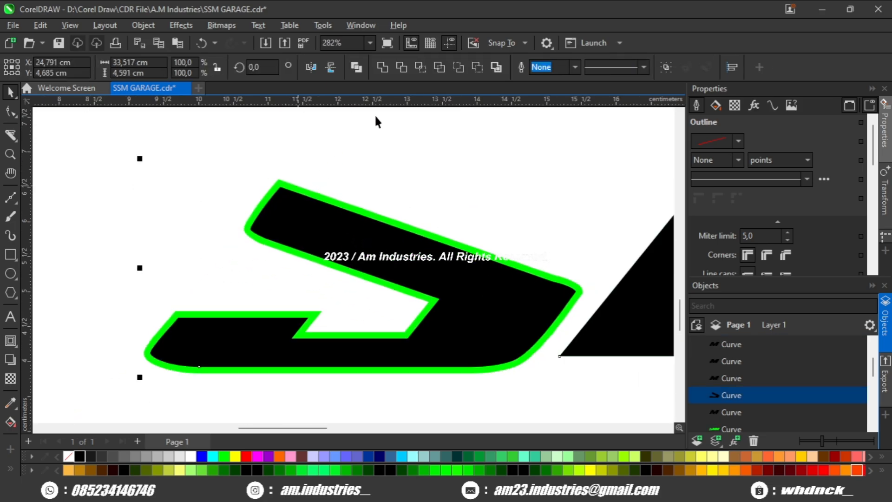
click(485, 70)
scroll(392, 158, down, 1)
click(10, 113)
scroll(284, 250, up, 3)
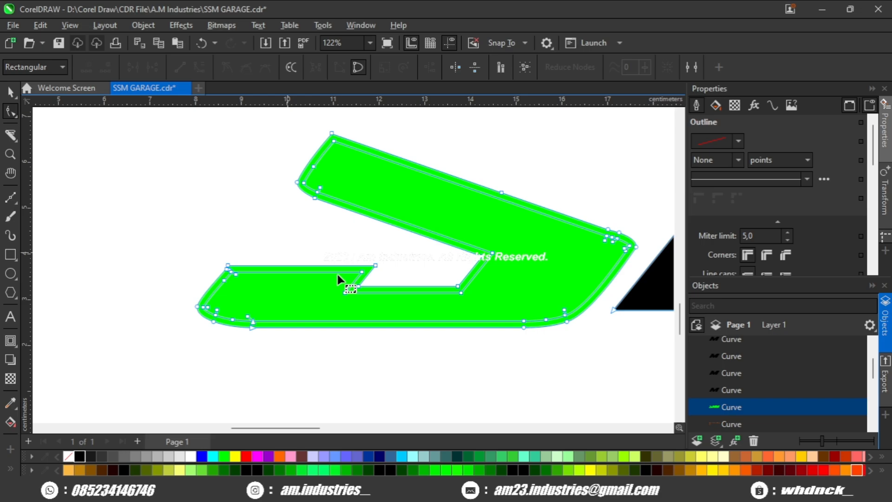
scroll(193, 291, down, 1)
key(ctrl+z)
scroll(185, 291, down, 3)
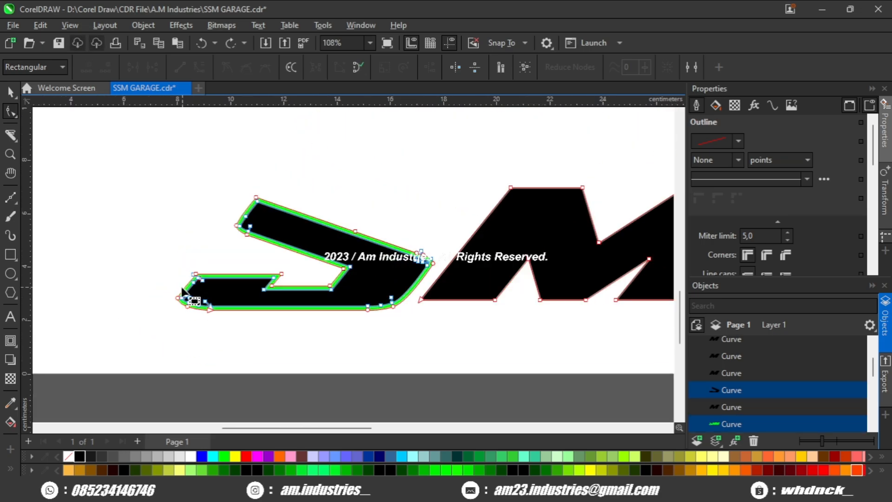
- Create a cyan ring without outline from the green border of the S using Smart Fill, and move it clear of the copies
click(10, 92)
click(75, 192)
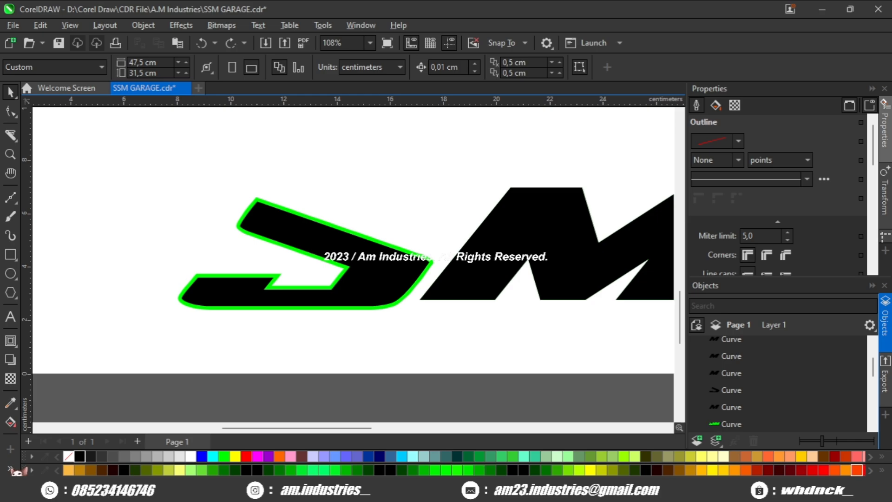
click(11, 422)
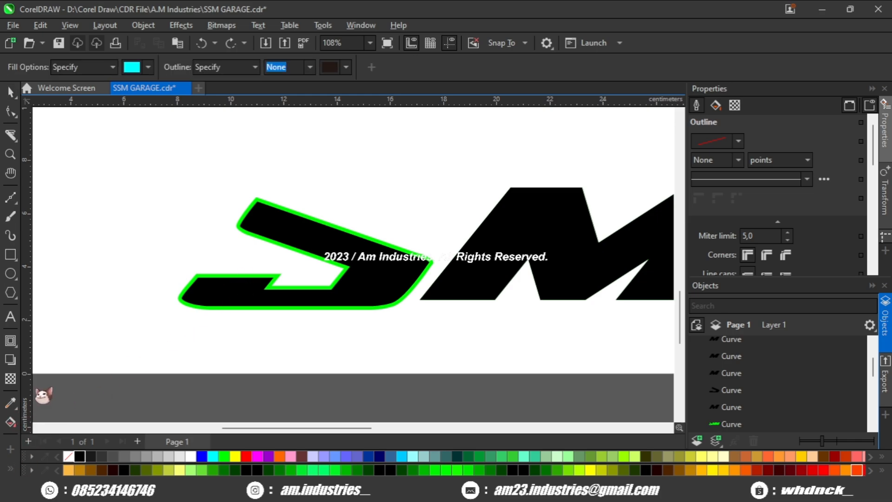
scroll(225, 273, up, 4)
click(225, 268)
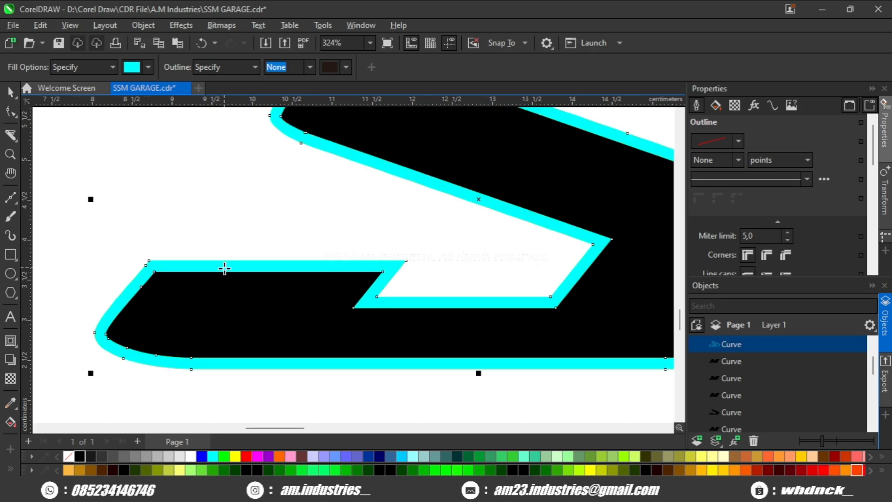
scroll(224, 268, down, 2)
click(10, 92)
drag(271, 168, 197, 132)
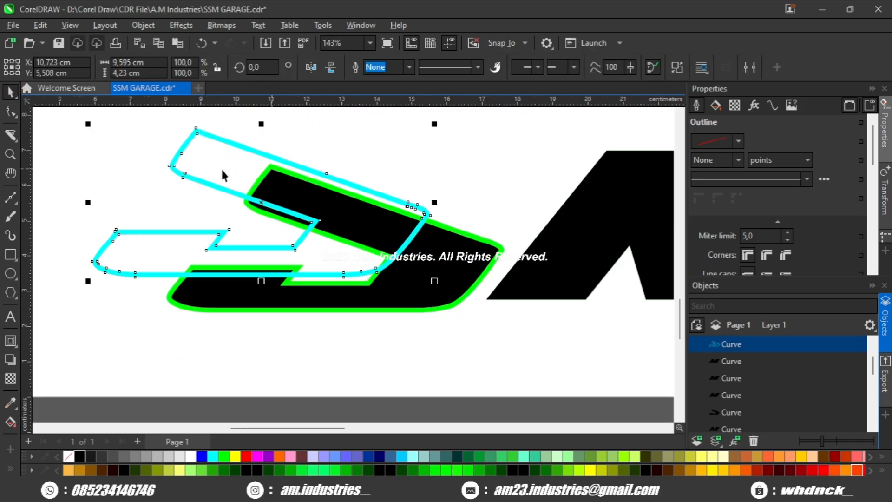
- Delete the leftover black and green lettering copies, keeping only the cyan S ring
scroll(223, 176, down, 1)
click(394, 243)
key(Delete)
click(394, 242)
key(Delete)
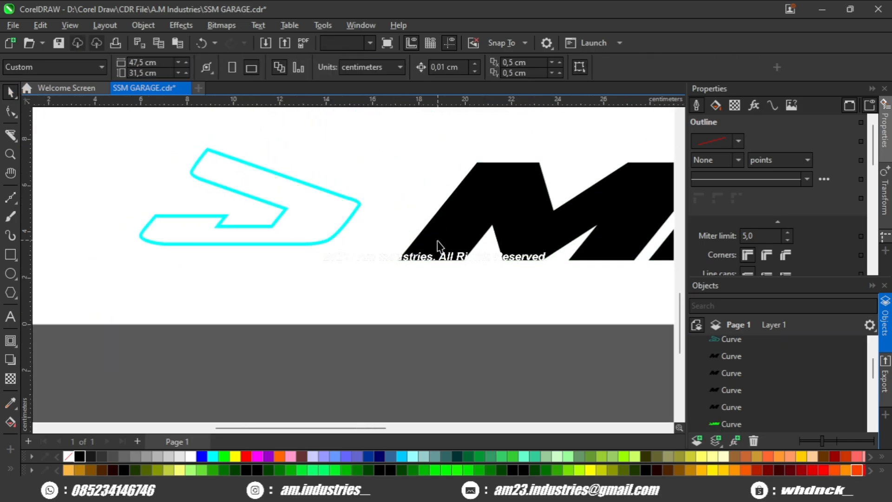
scroll(436, 243, down, 2)
click(448, 242)
key(Delete)
drag(492, 184, 285, 230)
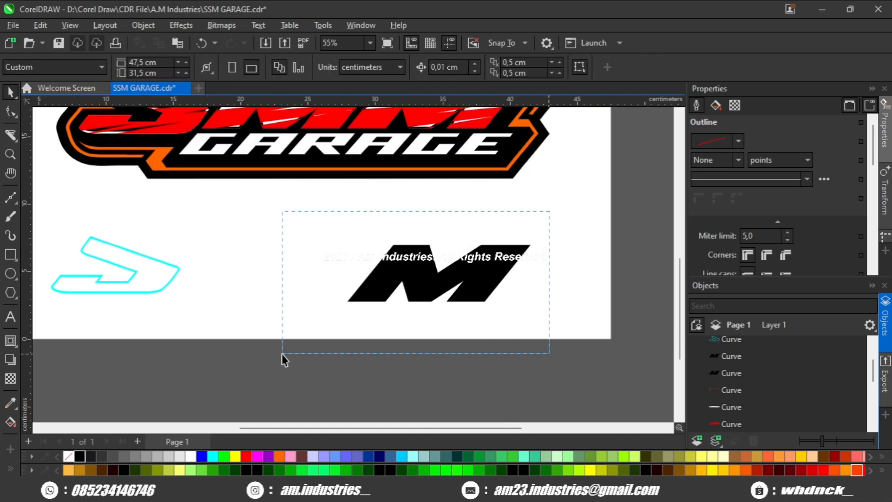
drag(281, 353, 280, 354)
key(Delete)
- Move the cyan S ring up to just below the logo's S
scroll(121, 191, down, 2)
drag(121, 191, 274, 302)
scroll(266, 300, up, 3)
click(261, 363)
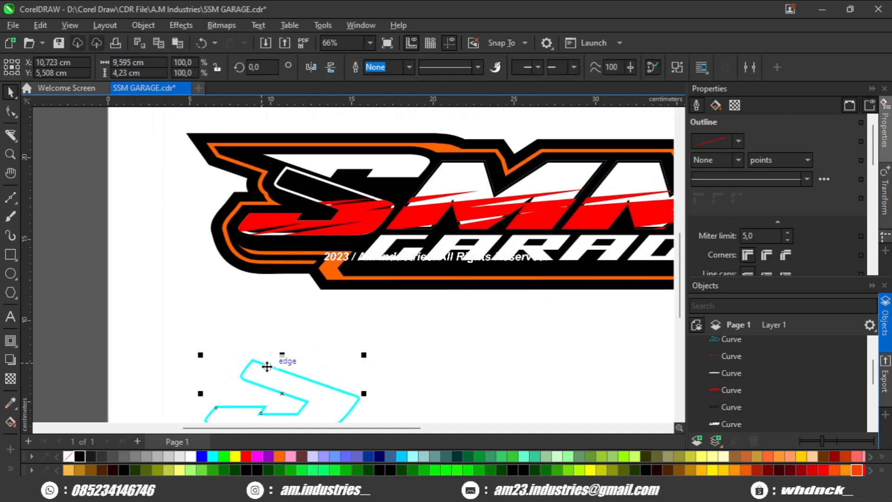
drag(267, 366, 278, 305)
- Delete the nodes around the S from the black outline object in the logo, leaving the MM outlines
scroll(436, 179, up, 2)
click(209, 192)
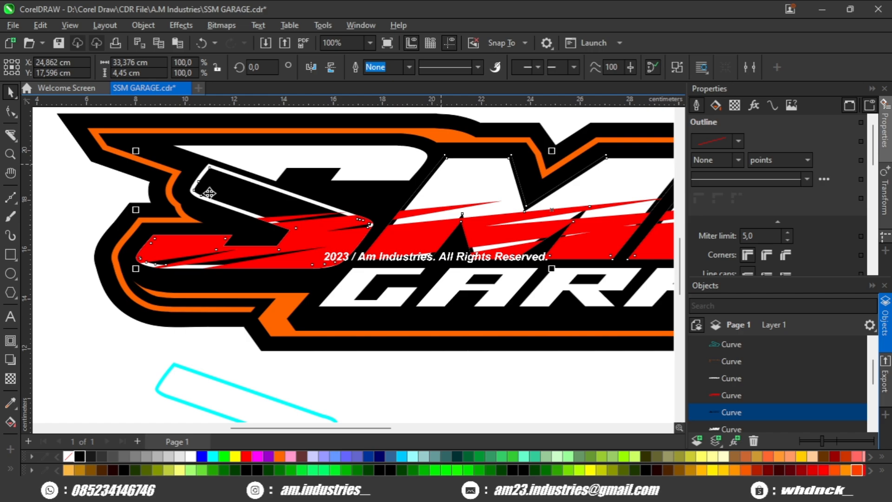
click(10, 110)
scroll(113, 175, up, 1)
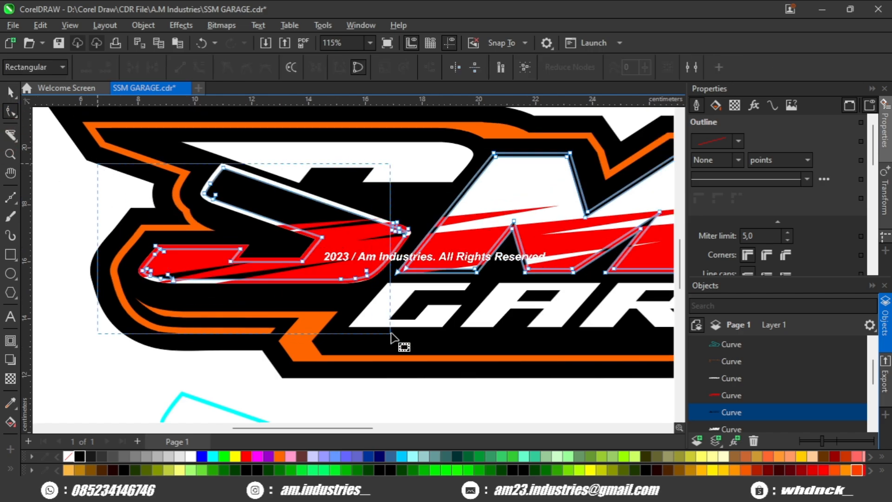
mouse_move(391, 333)
mouse_down()
mouse_move(400, 327)
mouse_move(385, 328)
mouse_up()
key(Delete)
scroll(213, 185, up, 3)
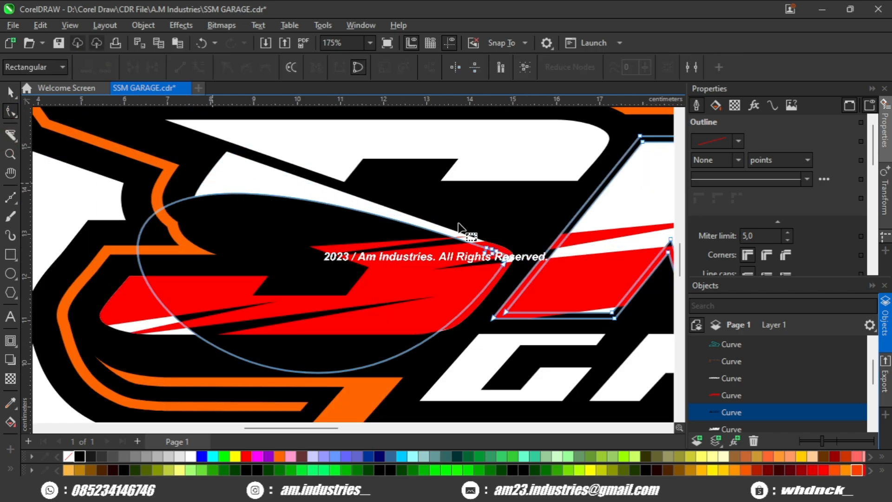
key(ctrl+z)
scroll(510, 297, down, 4)
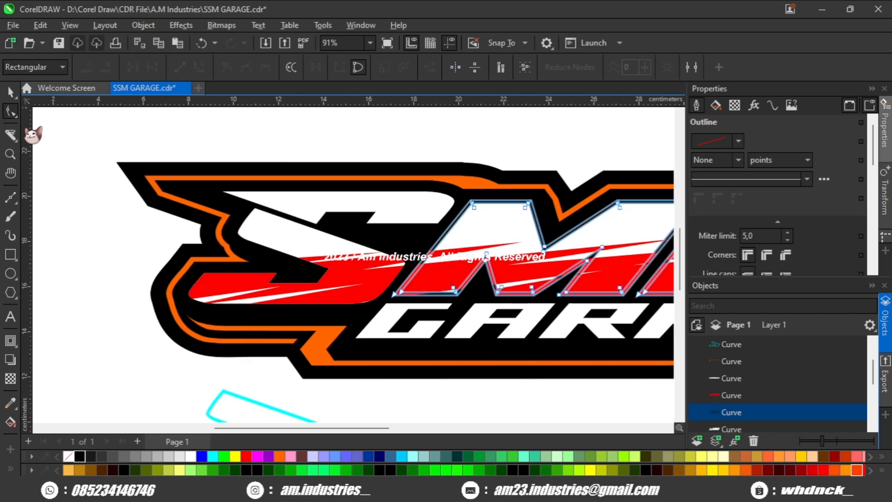
key(ctrl+z)
- Snap the cyan ring onto the edge of the logo's S and check its alignment at the corner
drag(222, 386, 256, 212)
scroll(255, 212, up, 2)
scroll(256, 211, up, 8)
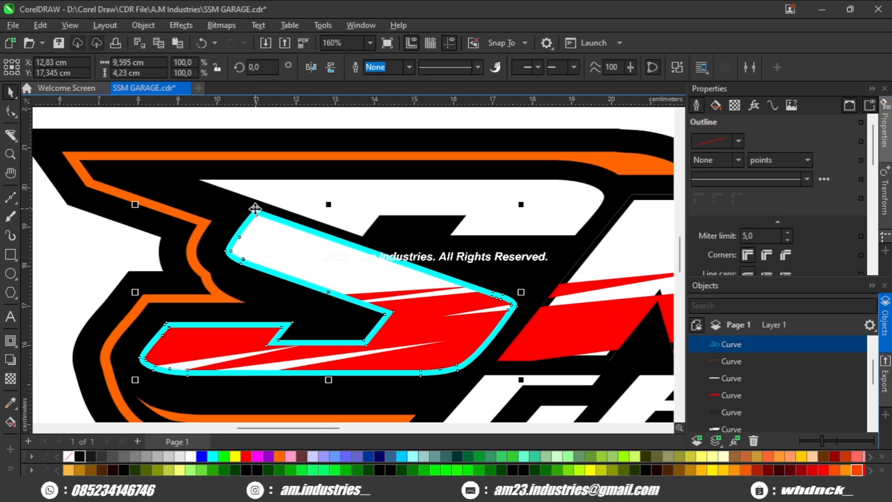
drag(310, 258, 273, 194)
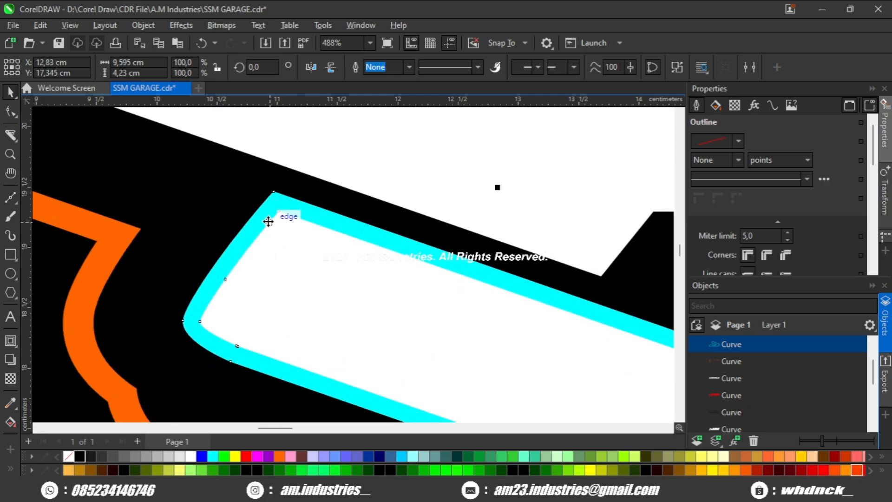
scroll(265, 251, down, 8)
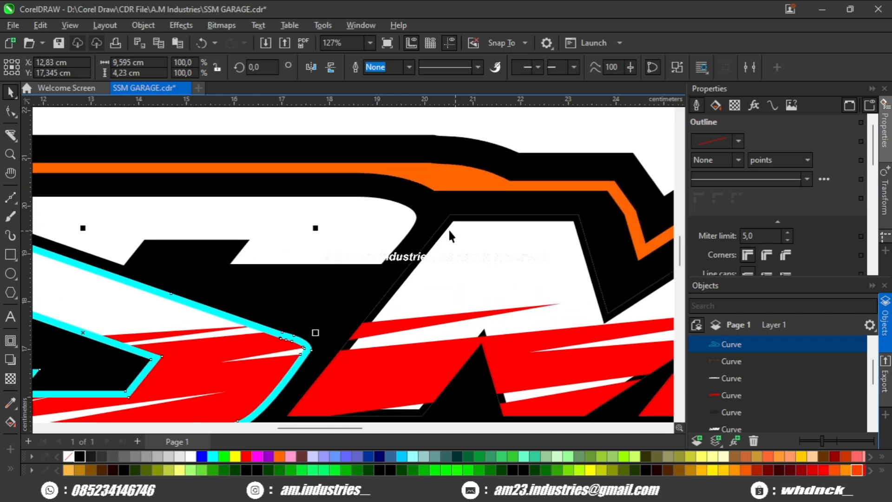
- Weld the cyan S ring with the black MM outline object into one black outline
shift+click(446, 231)
scroll(441, 233, down, 8)
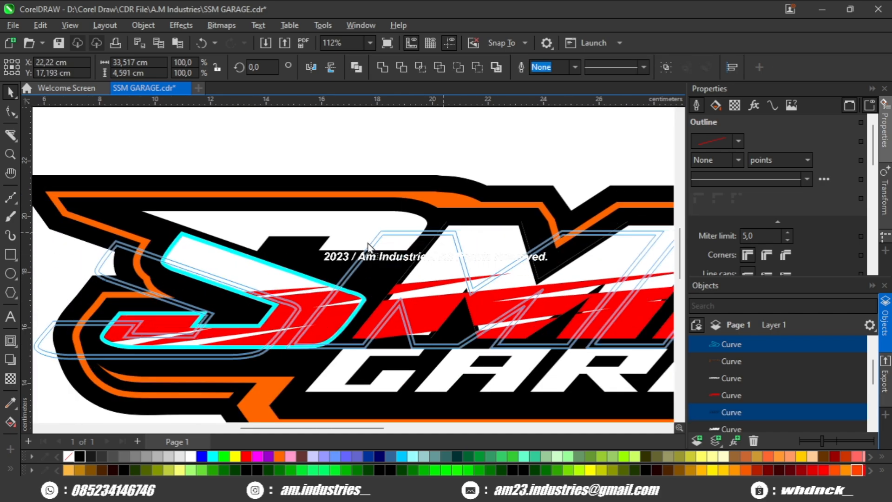
click(382, 67)
- Try Back Minus Front on the black lettering outline and the red slash shape, and undo it
scroll(325, 256, up, 8)
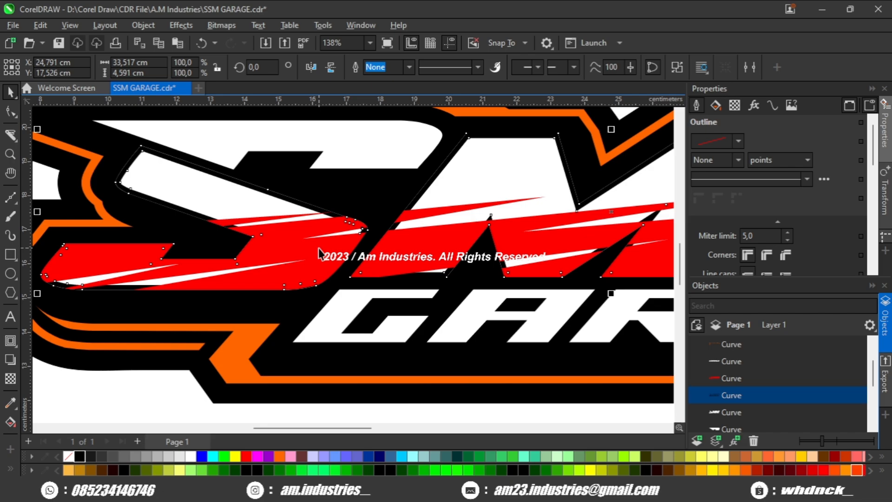
shift+click(328, 261)
scroll(366, 194, down, 2)
click(477, 68)
scroll(374, 213, down, 3)
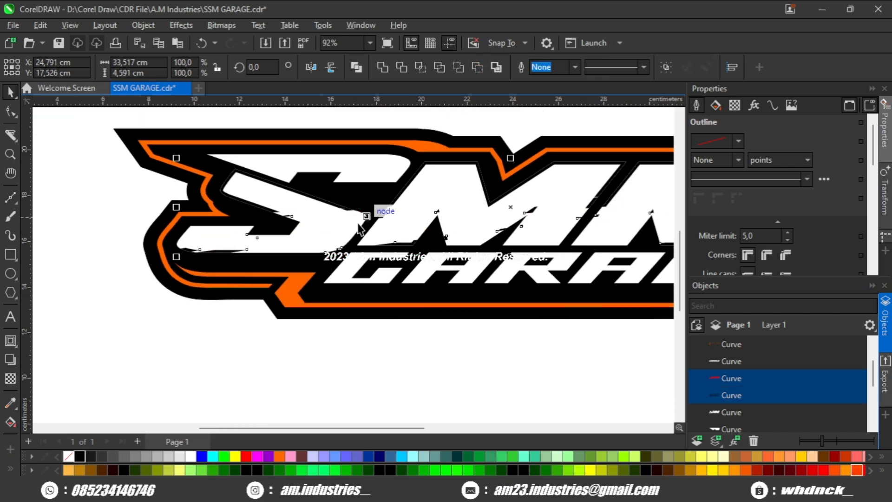
key(ctrl+z)
- Trim the red slash shape with the black SMM lettering outline using Front Minus Back
scroll(268, 254, up, 3)
scroll(254, 276, up, 3)
click(267, 216)
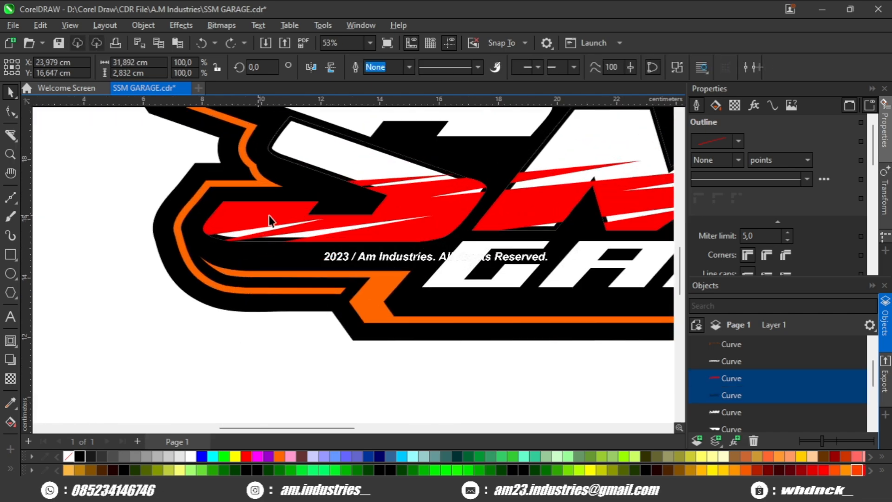
scroll(338, 198, up, 5)
scroll(325, 209, down, 3)
scroll(355, 202, up, 3)
scroll(324, 210, up, 2)
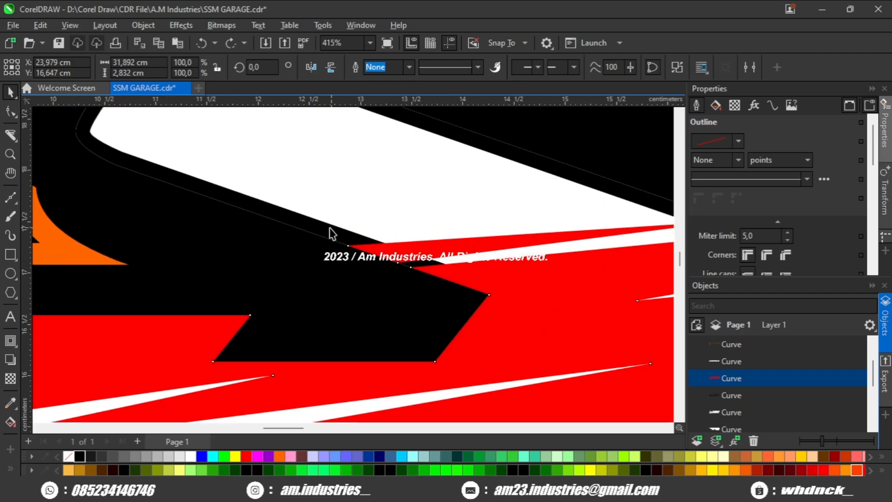
shift+click(330, 228)
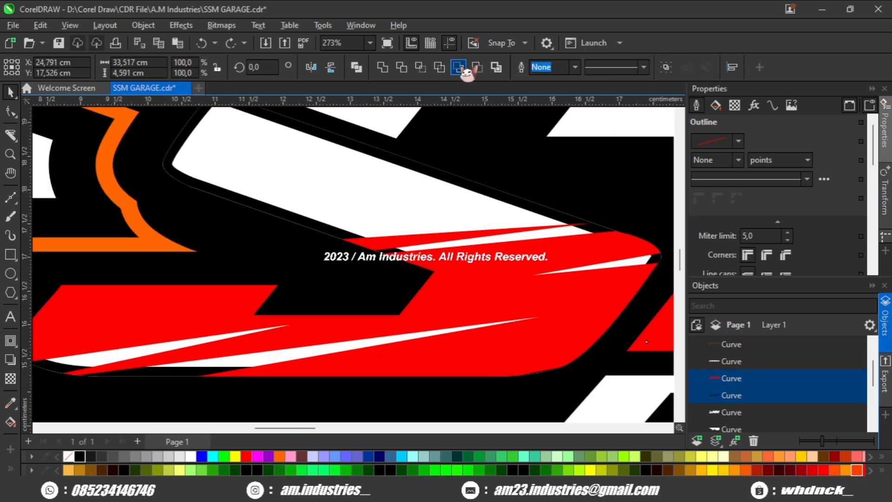
click(459, 68)
scroll(418, 170, down, 6)
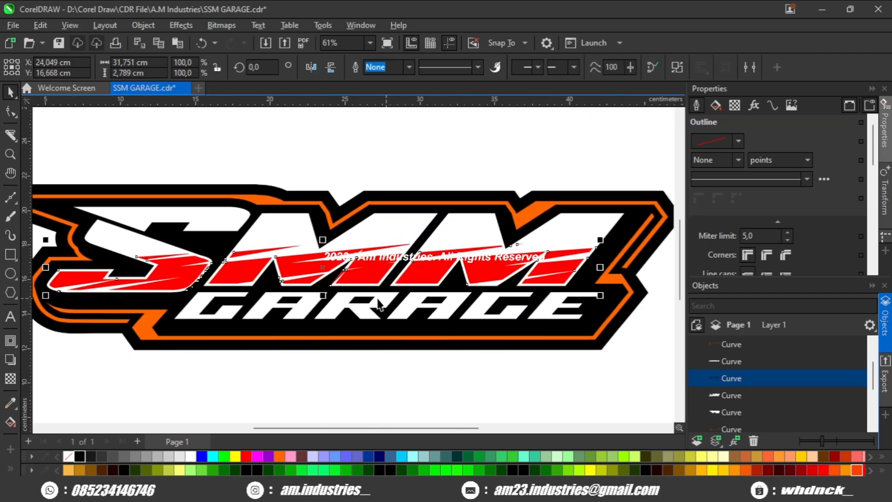
- Fill the trimmed slash shape across the SMM letters with light gray
scroll(378, 304, up, 1)
click(170, 457)
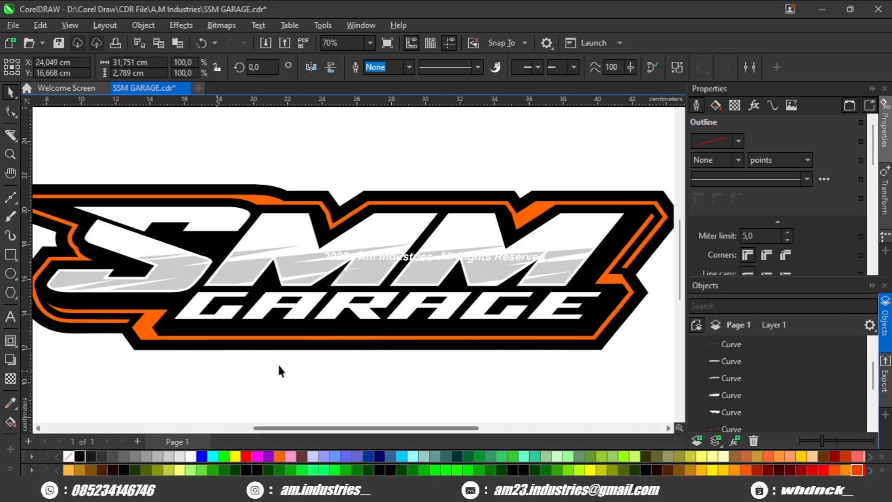
click(278, 368)
- Fill the upper piece of the letter S with magenta
scroll(205, 258, up, 3)
click(351, 207)
scroll(330, 227, down, 5)
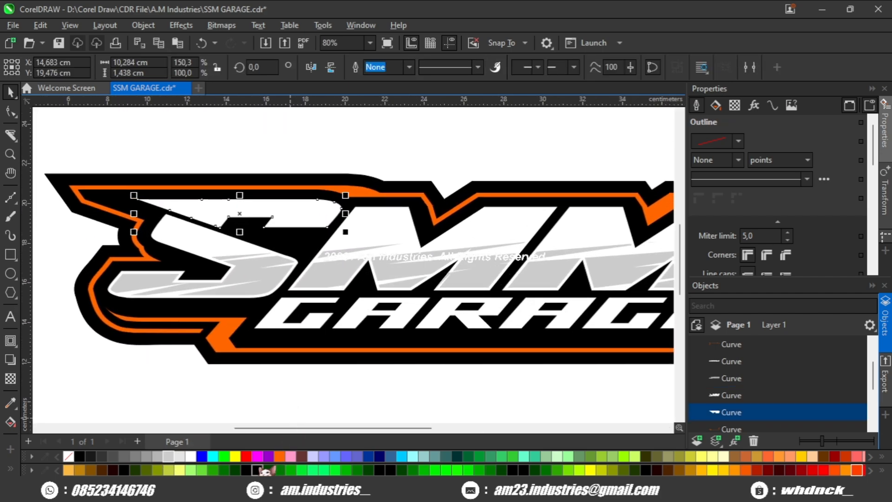
click(257, 456)
scroll(310, 224, up, 2)
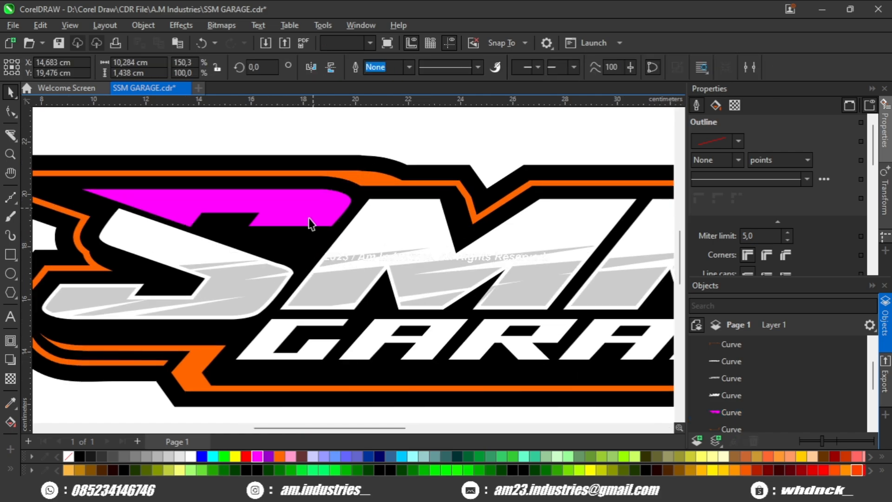
- Give the GARAGE lettering and the magenta S piece a 4 pt dark green outline and convert the outlines to objects
shift+click(274, 336)
scroll(311, 322, down, 1)
scroll(795, 261, down, 2)
scroll(794, 221, up, 2)
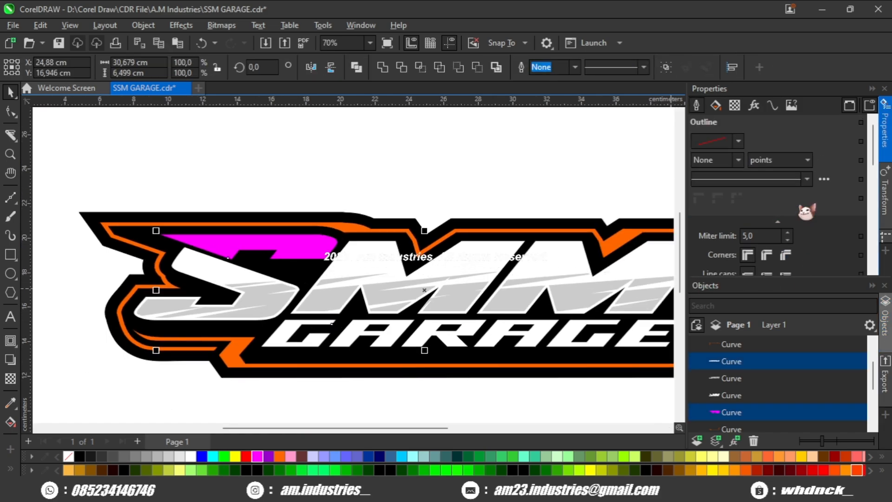
text(4)
key(Return)
scroll(302, 294, up, 3)
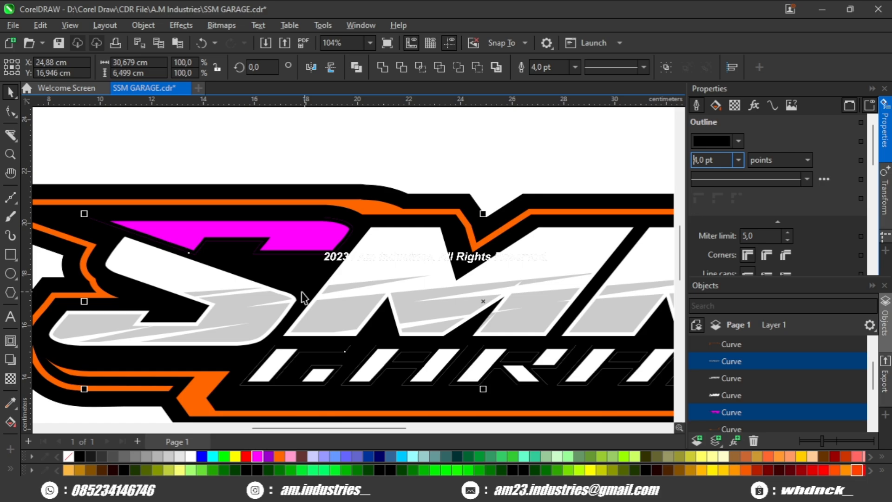
right_click(469, 456)
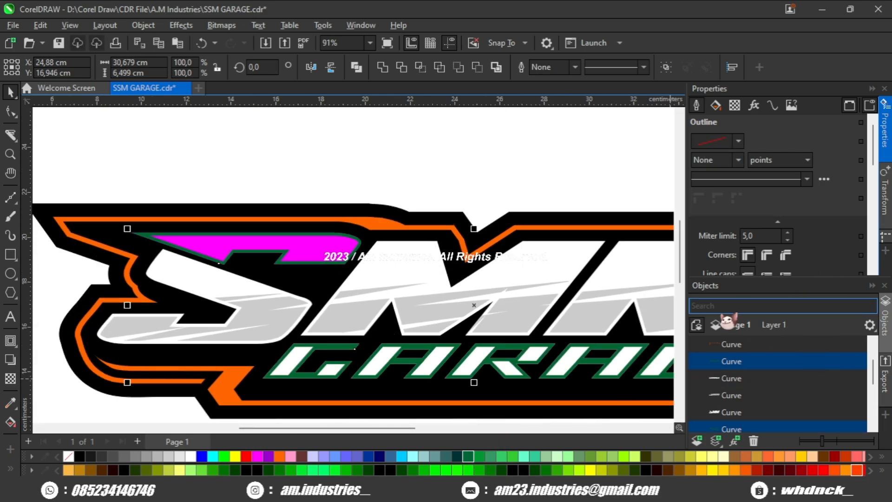
scroll(545, 332, down, 1)
click(402, 352)
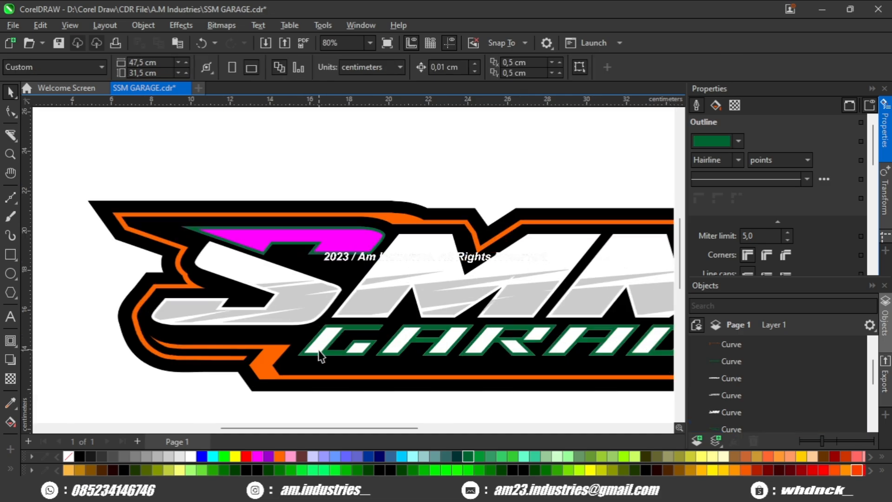
- Apply a 12 pt cyan outline to the white GARAGE lettering and the magenta S piece
drag(647, 351, 497, 342)
drag(627, 334, 500, 338)
scroll(501, 325, up, 2)
scroll(781, 267, down, 2)
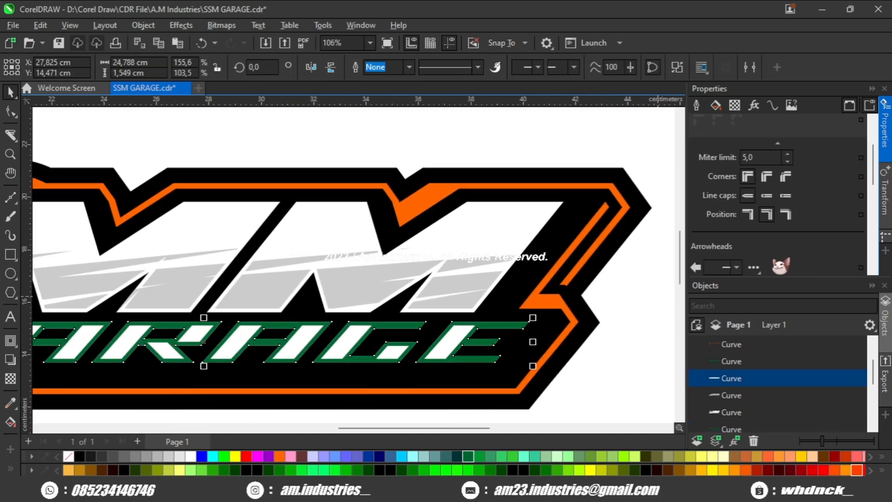
scroll(751, 217, down, 1)
drag(153, 232, 515, 256)
shift+click(311, 232)
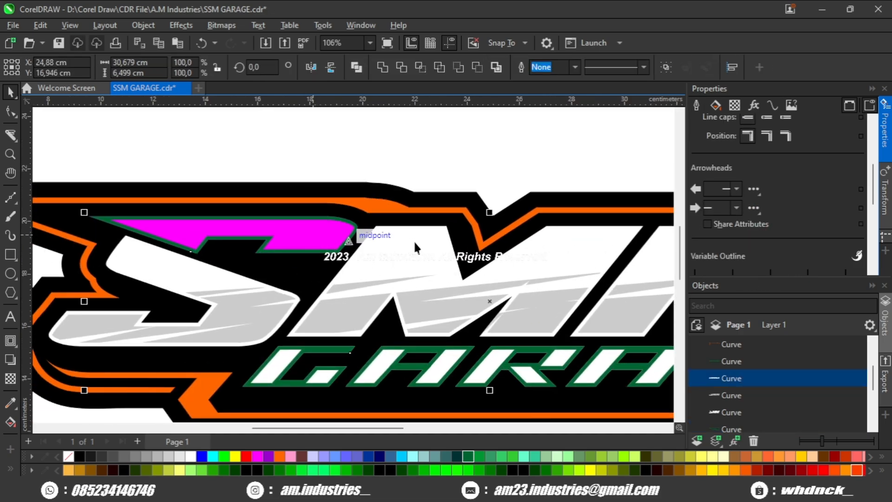
scroll(760, 184, up, 4)
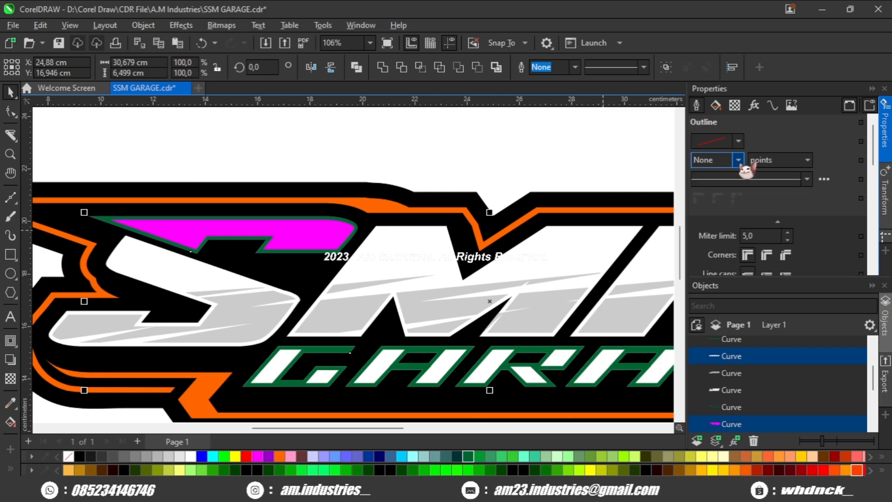
text(12)
key(Return)
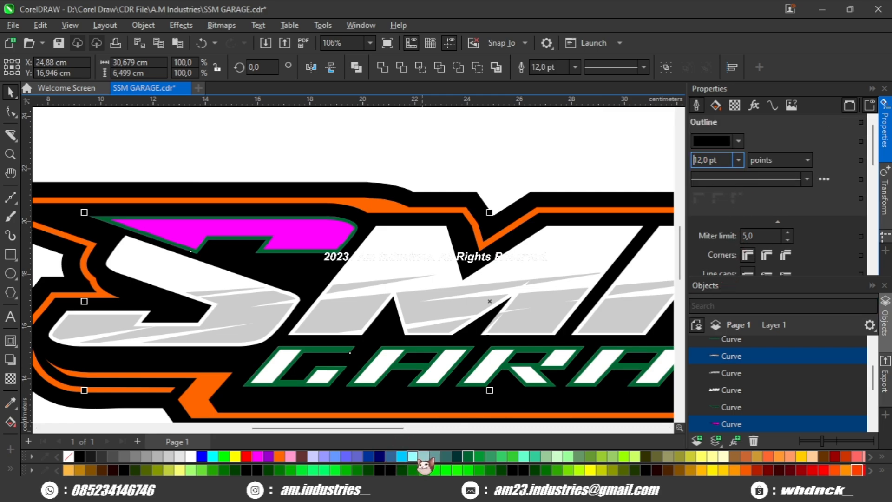
right_click(400, 456)
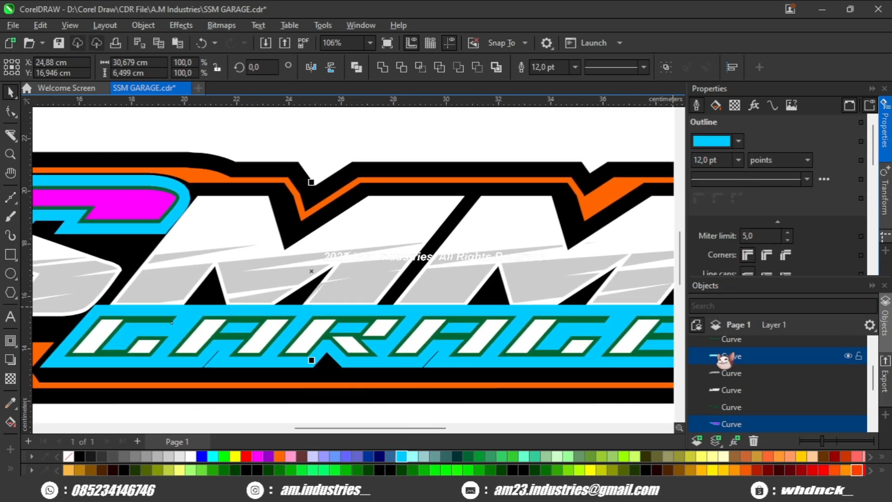
- Set the cyan outline width to 10 pt and convert the outlines to separate objects
text(10)
key(Return)
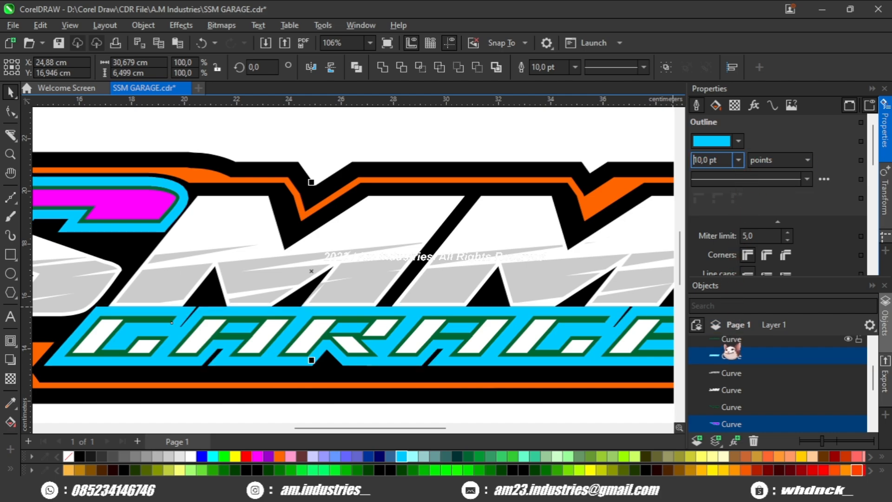
scroll(398, 283, down, 2)
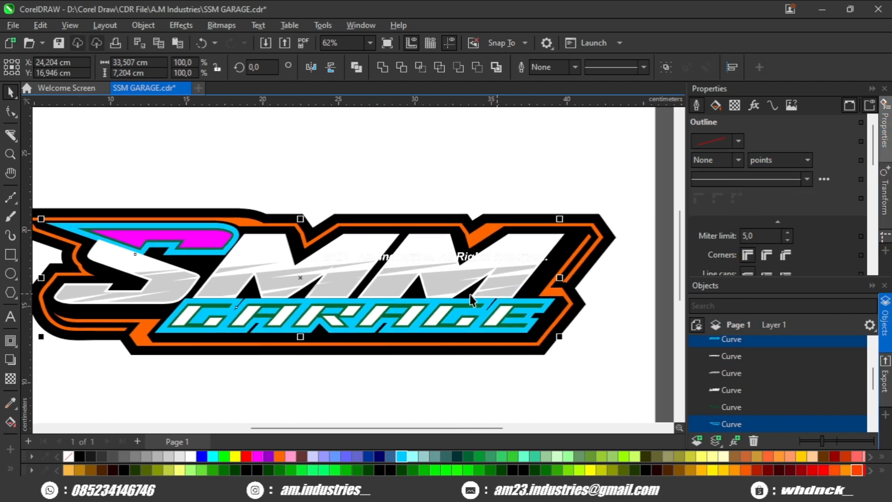
- Shift the cyan outline objects of GARAGE and the S piece about 0.47 cm to the left
scroll(470, 294, up, 5)
drag(417, 369, 413, 371)
scroll(418, 352, down, 6)
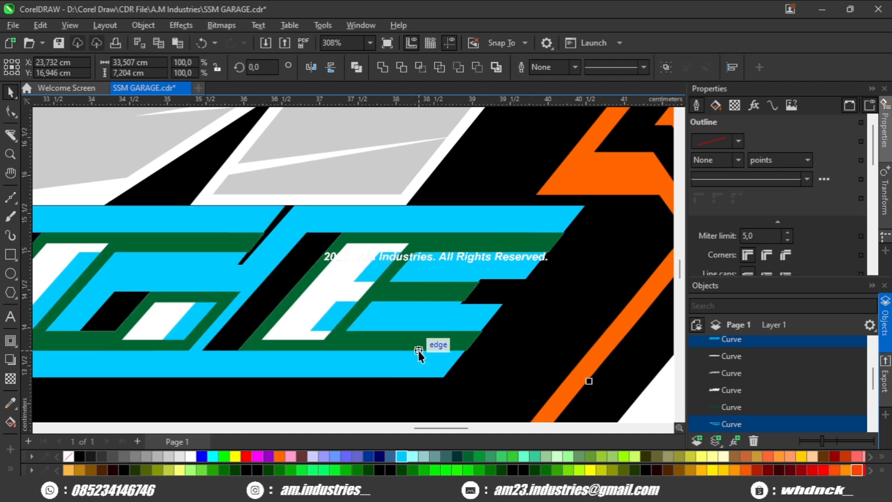
drag(284, 259, 387, 266)
drag(348, 219, 370, 231)
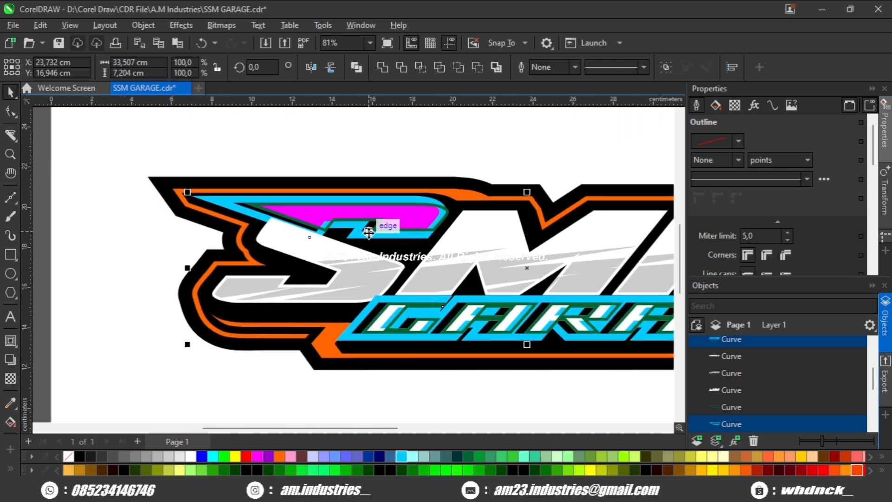
- Try moving the cyan outline of the S piece on its own, and undo the move
scroll(370, 231, up, 1)
scroll(380, 273, down, 1)
click(440, 146)
scroll(386, 251, up, 2)
click(424, 242)
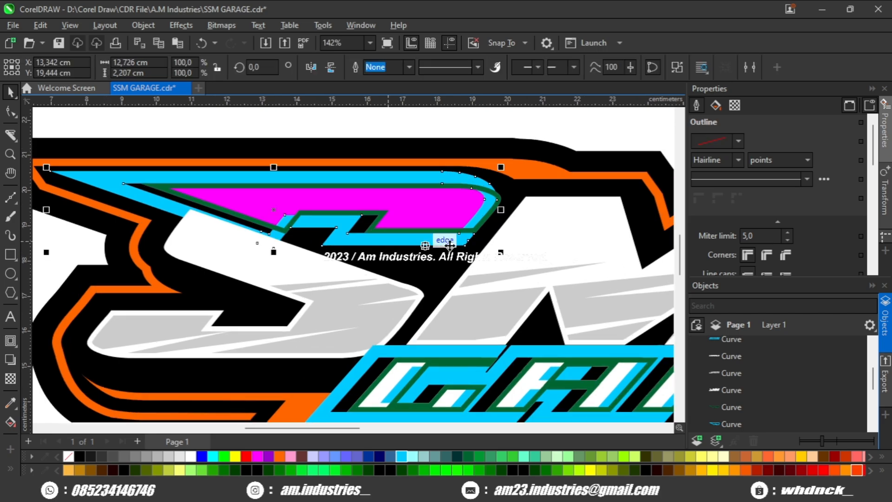
scroll(457, 241, up, 2)
drag(463, 238, 468, 265)
key(ctrl+z)
scroll(452, 237, down, 2)
key(Escape)
scroll(416, 221, up, 3)
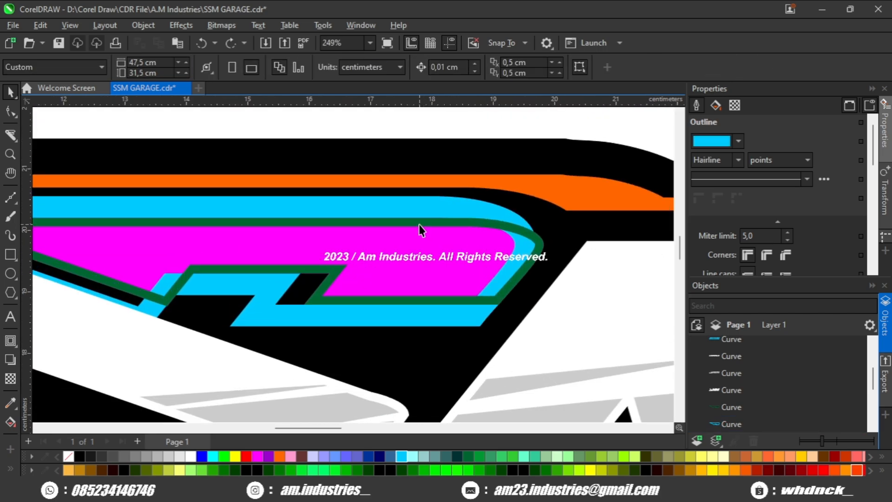
- Intersect the shifted cyan outline with the magenta S piece and fill the overlap orange
click(418, 224)
scroll(418, 222, down, 3)
drag(314, 217, 442, 225)
scroll(218, 240, up, 1)
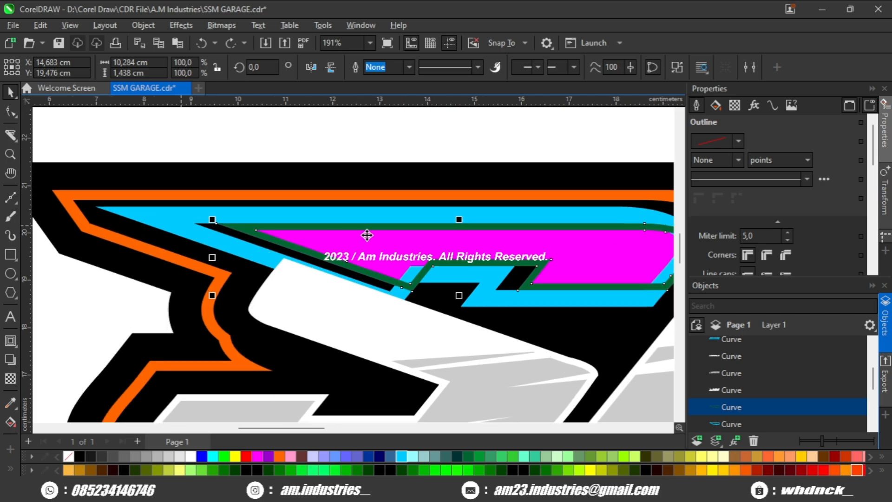
key(Escape)
click(353, 217)
drag(354, 217, 311, 220)
shift+click(319, 243)
click(421, 67)
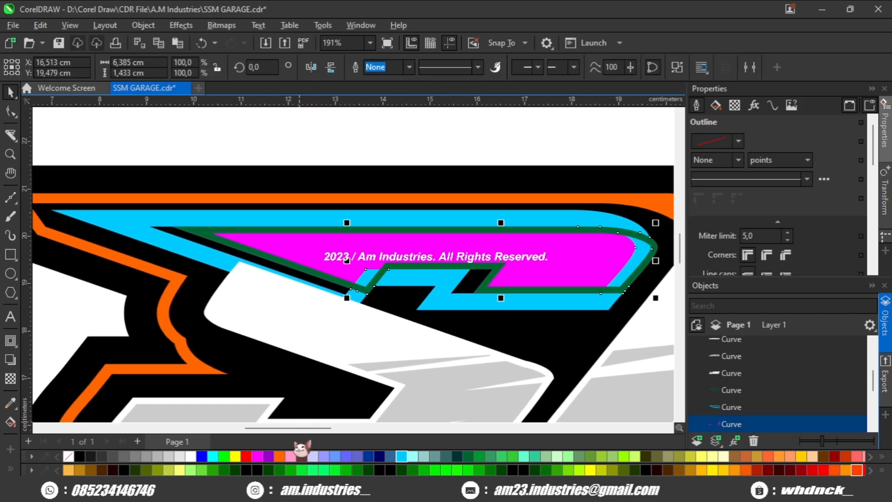
- Delete the cyan S outline and trim the orange overlap with the dark green S outline using Back Minus Front
click(125, 223)
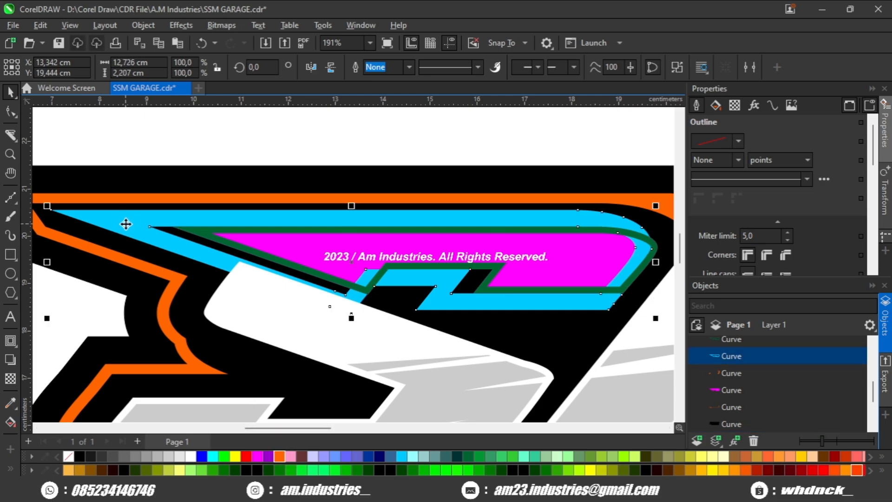
key(Delete)
scroll(339, 269, up, 1)
scroll(340, 266, up, 1)
click(486, 292)
drag(642, 270, 447, 273)
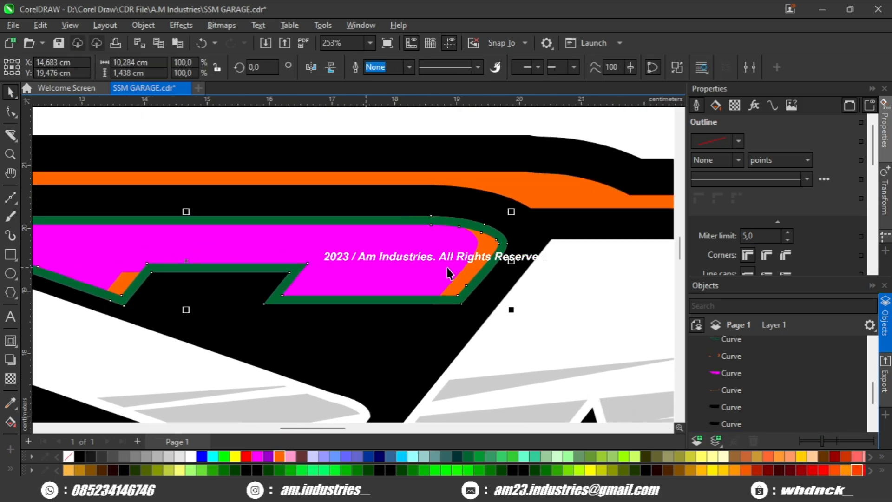
click(476, 70)
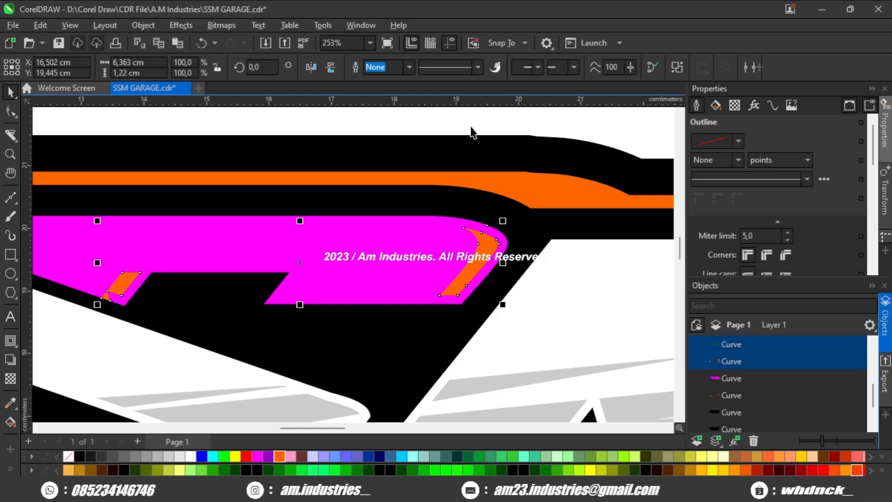
- Try a black fill on the orange accents inside the magenta S piece
scroll(477, 237, down, 4)
key(Escape)
click(483, 245)
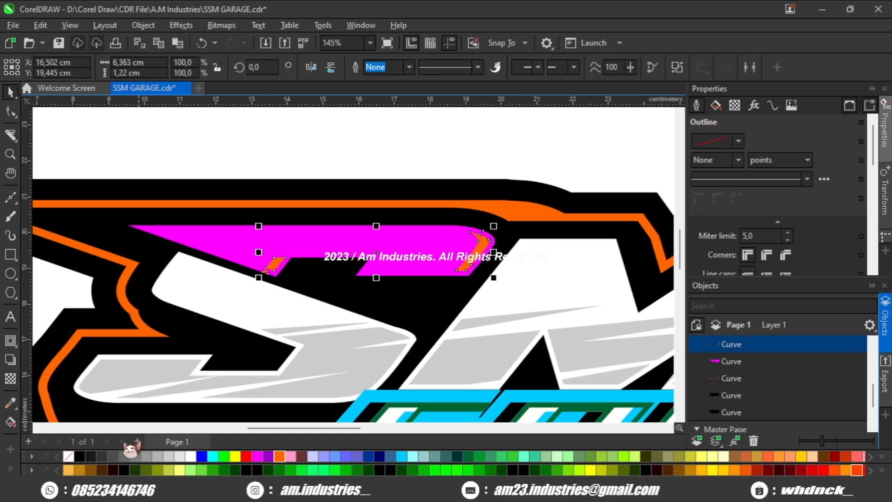
click(80, 456)
scroll(270, 349, down, 4)
scroll(351, 213, down, 3)
key(Escape)
- Fill the trimmed accents inside the magenta S piece with purple
scroll(371, 232, up, 3)
drag(387, 283, 300, 296)
scroll(300, 297, up, 2)
scroll(299, 175, up, 1)
click(313, 179)
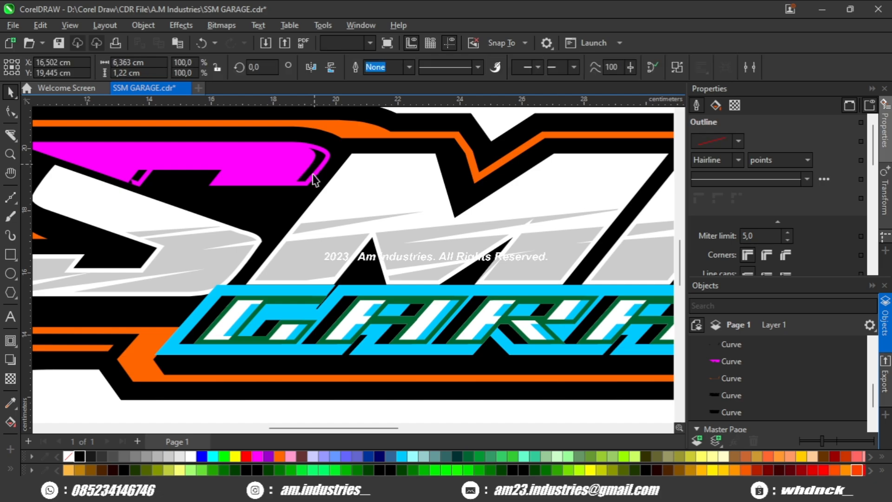
click(269, 456)
scroll(354, 348, down, 3)
key(Escape)
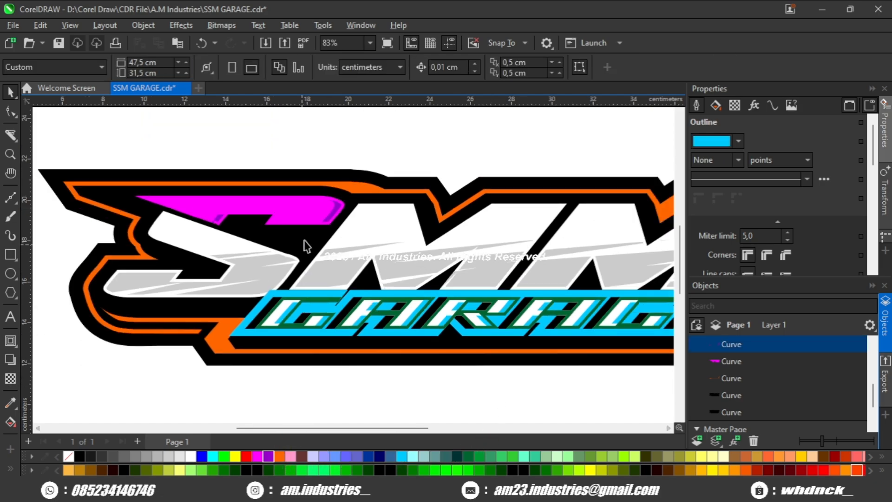
- Intersect the shifted cyan GARAGE outline with the white letters and fill the overlap red
scroll(306, 244, up, 3)
scroll(314, 237, down, 3)
scroll(318, 255, up, 3)
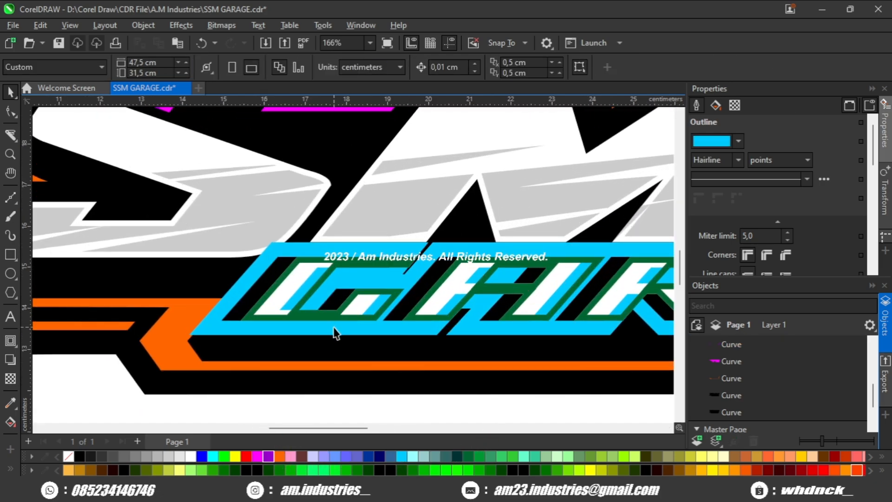
click(335, 332)
scroll(274, 309, up, 2)
click(421, 67)
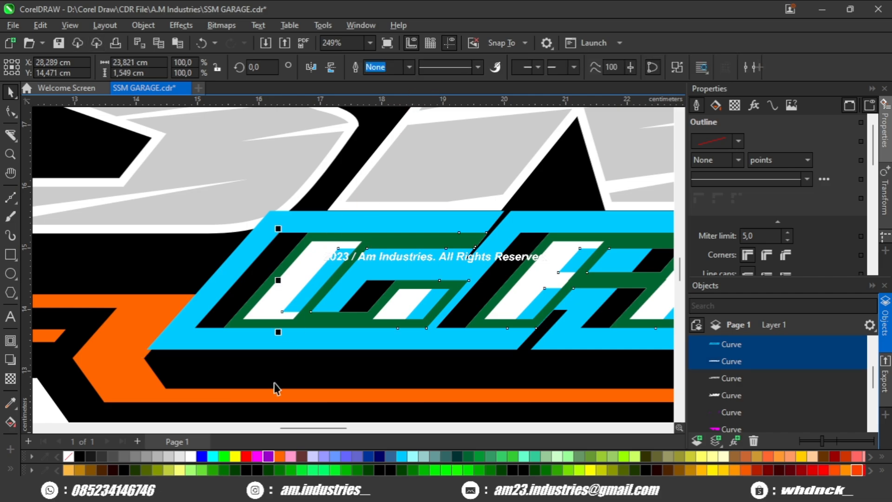
- Delete the cyan GARAGE outline and trim the red overlap with the dark green lettering outline using Back Minus Front
key(Delete)
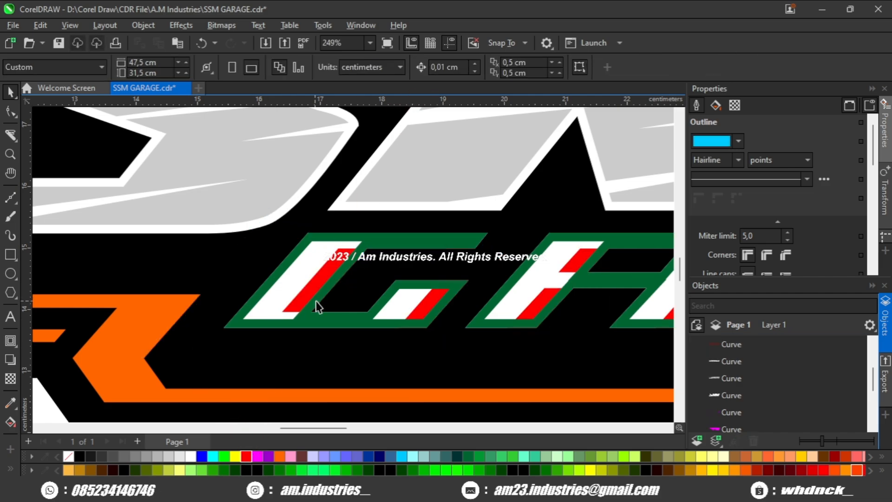
click(317, 284)
scroll(384, 239, up, 1)
shift+click(400, 234)
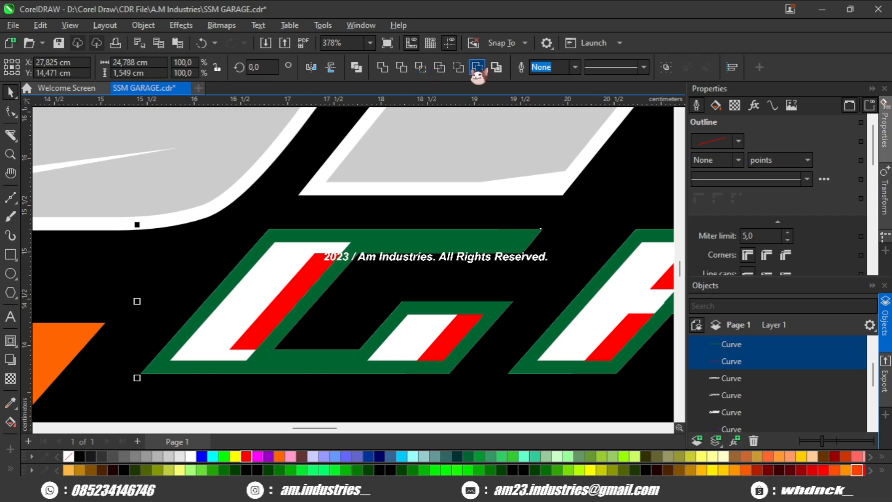
click(479, 69)
scroll(332, 232, down, 3)
click(280, 378)
scroll(284, 372, down, 2)
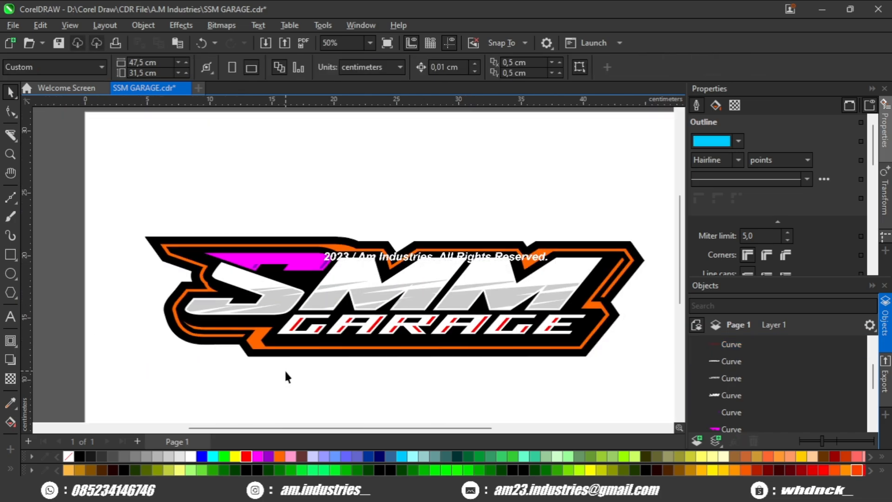
- Paste the dark green lettering outline and separate its section around the magenta S piece from the rest
key(ctrl+v)
click(285, 367)
scroll(297, 244, up, 3)
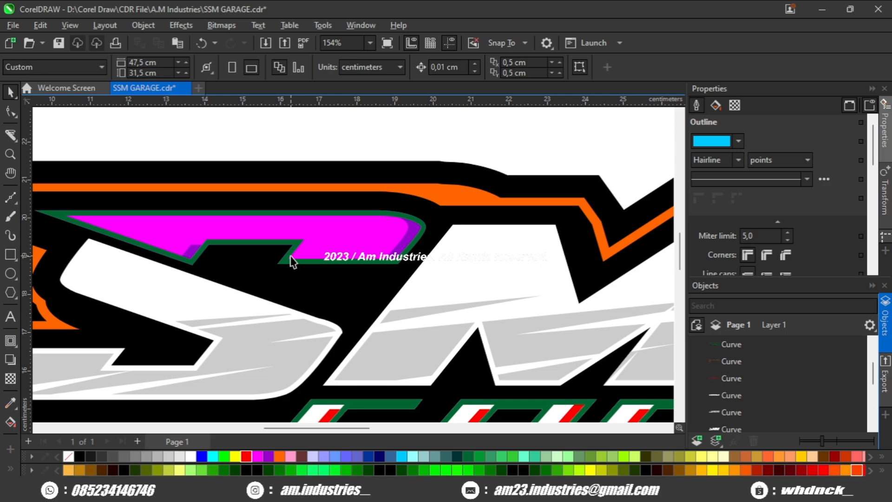
click(263, 242)
drag(263, 242, 323, 268)
scroll(224, 274, up, 1)
shift+click(225, 277)
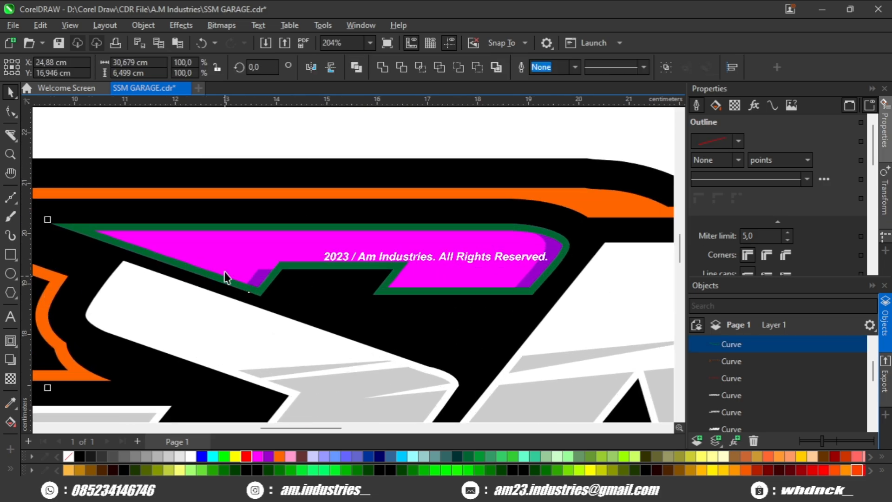
drag(225, 276, 343, 325)
key(Escape)
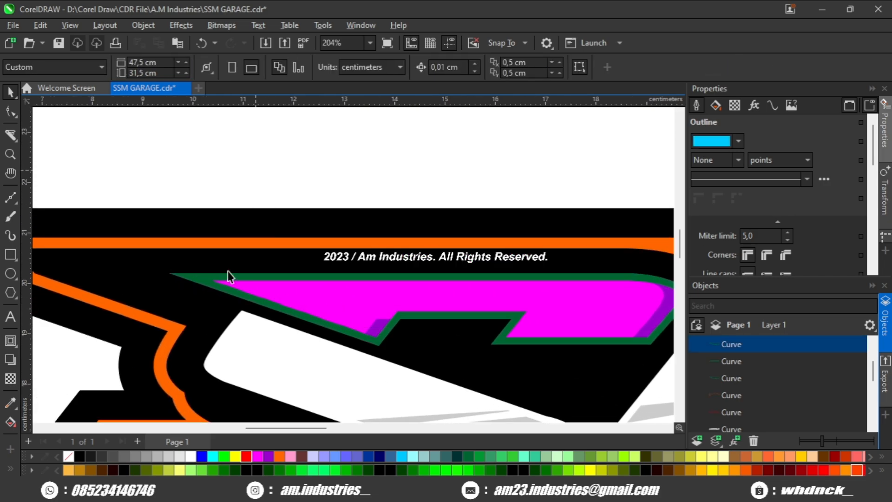
- Shift a copy of the S piece's dark green outline slightly downward, intersect it with the magenta piece and fill the overlap red
click(228, 276)
scroll(235, 282, up, 3)
drag(391, 268, 391, 281)
scroll(267, 300, up, 1)
scroll(268, 300, down, 4)
drag(441, 294, 266, 283)
scroll(392, 322, up, 2)
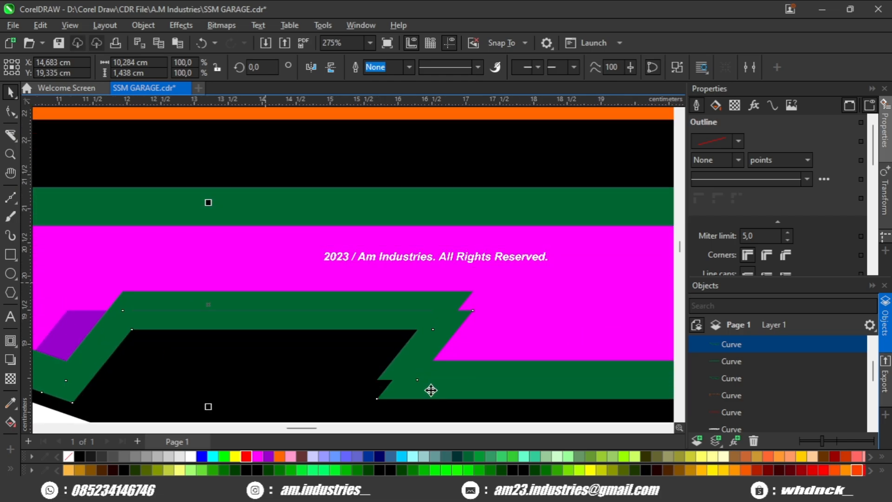
mouse_move(428, 388)
mouse_down()
mouse_move(438, 400)
mouse_move(457, 394)
mouse_move(434, 395)
mouse_up()
shift+click(477, 344)
scroll(469, 325, down, 3)
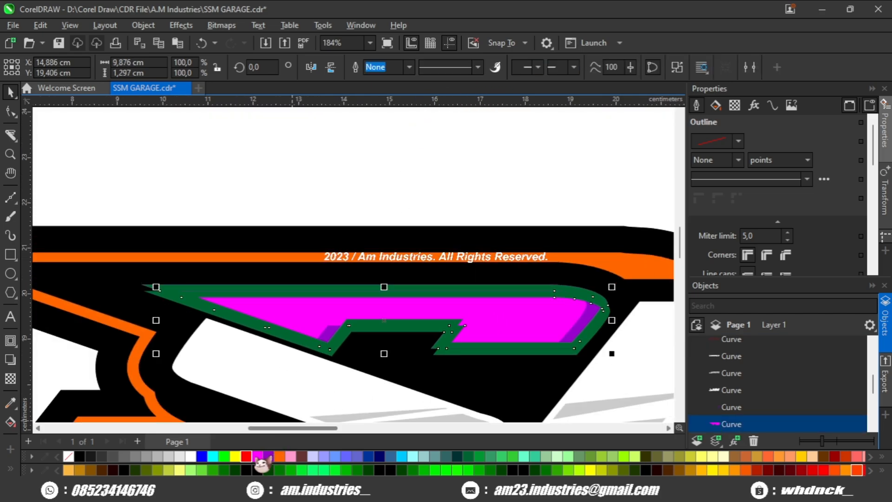
scroll(237, 363, up, 1)
scroll(106, 279, up, 1)
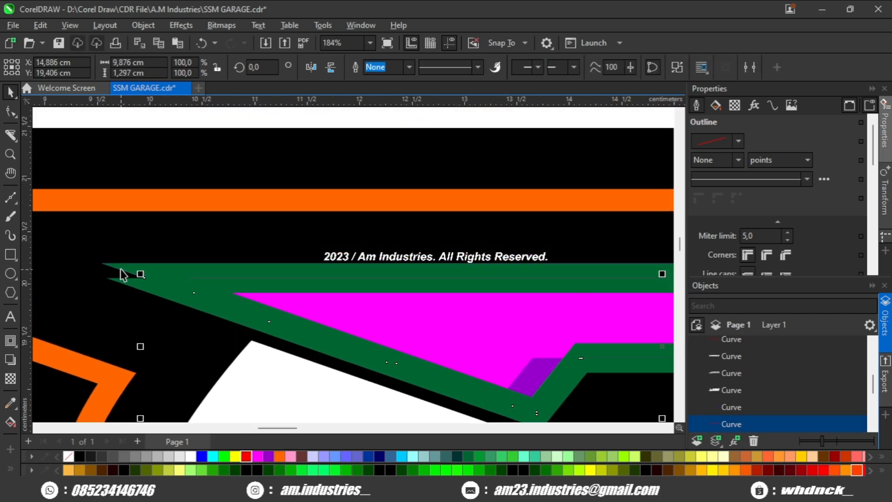
- Delete the shifted green outline and trim the red overlap with the original S outline using Back Minus Front
click(125, 284)
key(Delete)
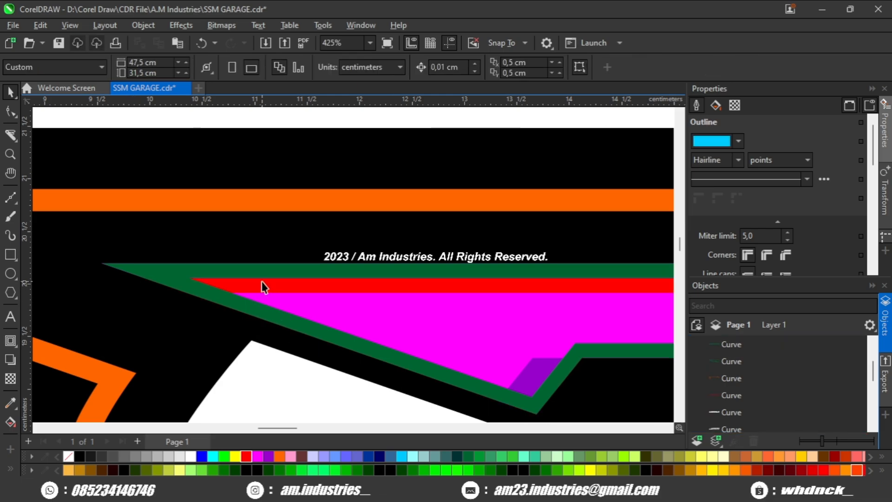
click(259, 286)
shift+click(154, 268)
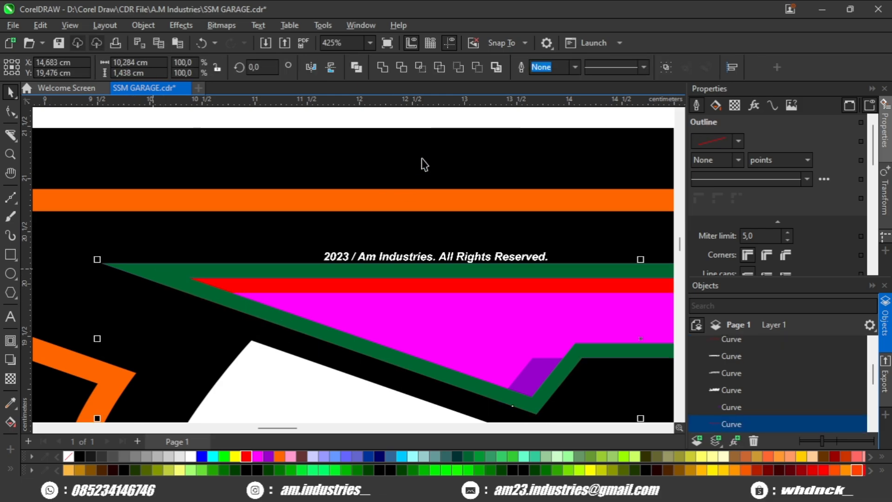
click(475, 71)
scroll(385, 211, down, 3)
scroll(386, 211, down, 1)
scroll(501, 256, up, 4)
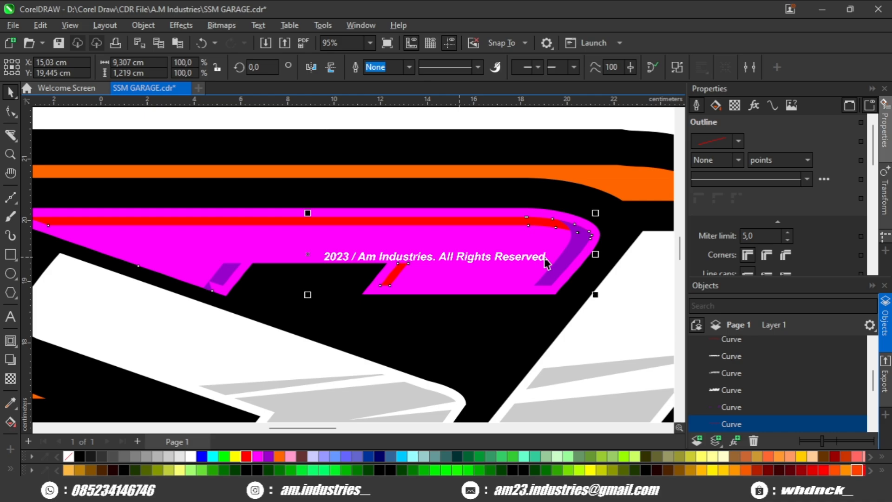
- Fill the trimmed red accent inside the magenta S piece with purple and combine it with the existing purple accents
scroll(578, 260, down, 2)
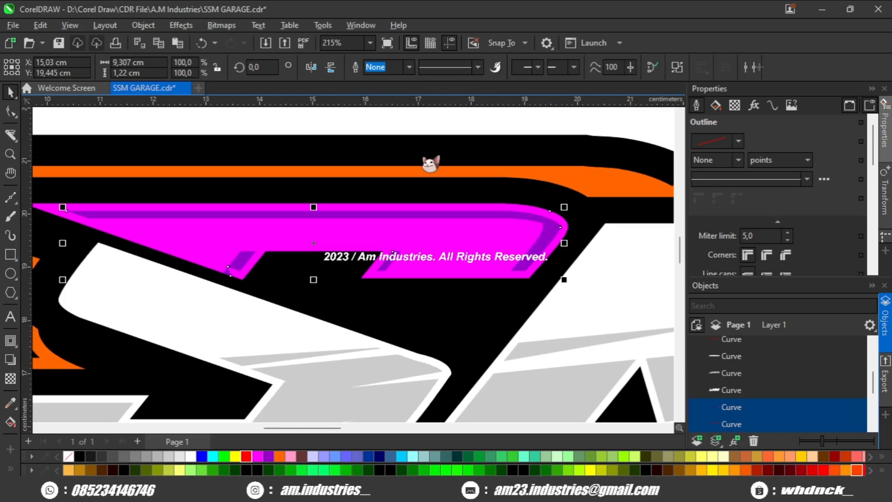
scroll(430, 153, down, 4)
click(432, 146)
scroll(398, 278, up, 4)
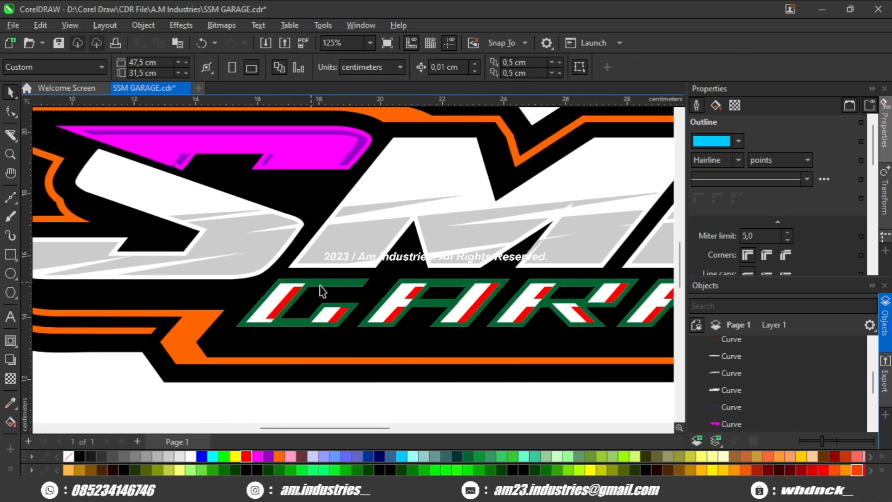
- Place a horizontal guideline through the middle of GARAGE and draw a red rectangle about 29.8 × 2.4 cm from it over the lower half
scroll(251, 277, down, 2)
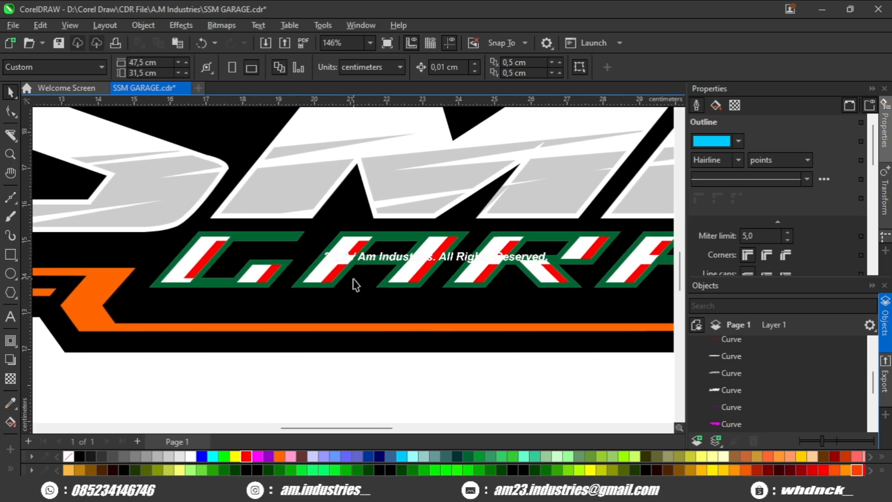
click(375, 270)
scroll(364, 288, down, 4)
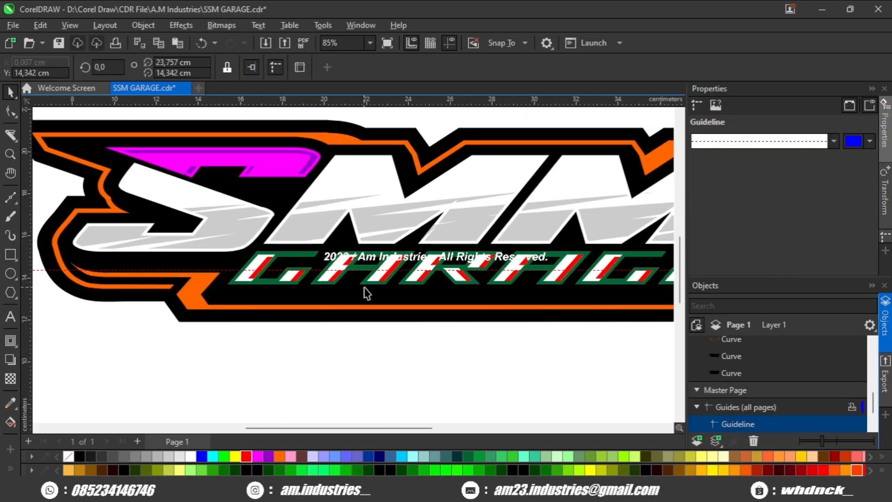
click(11, 253)
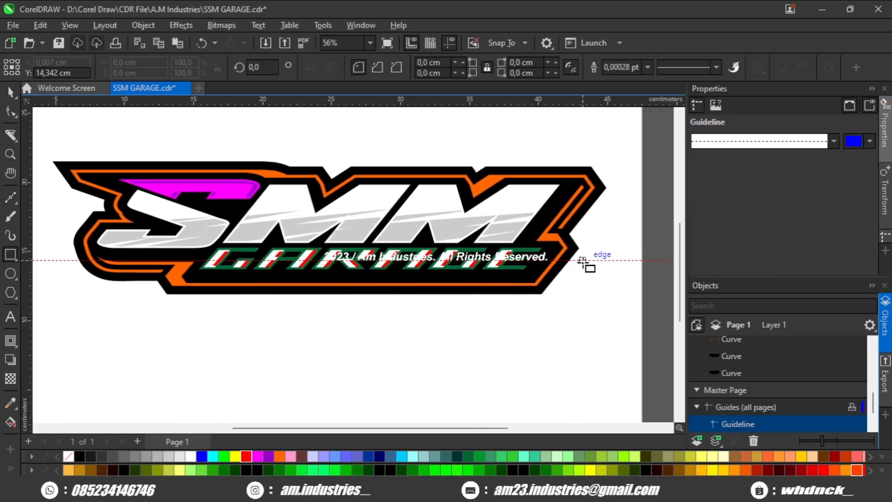
drag(582, 260, 174, 293)
scroll(161, 236, up, 3)
click(11, 92)
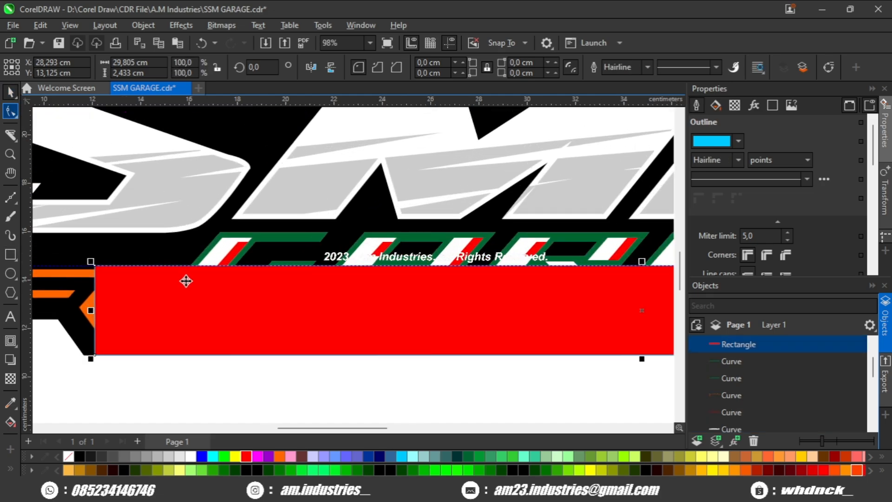
- Intersect the red rectangle with the white GARAGE letters and delete the rectangle
scroll(188, 277, up, 1)
shift+click(224, 248)
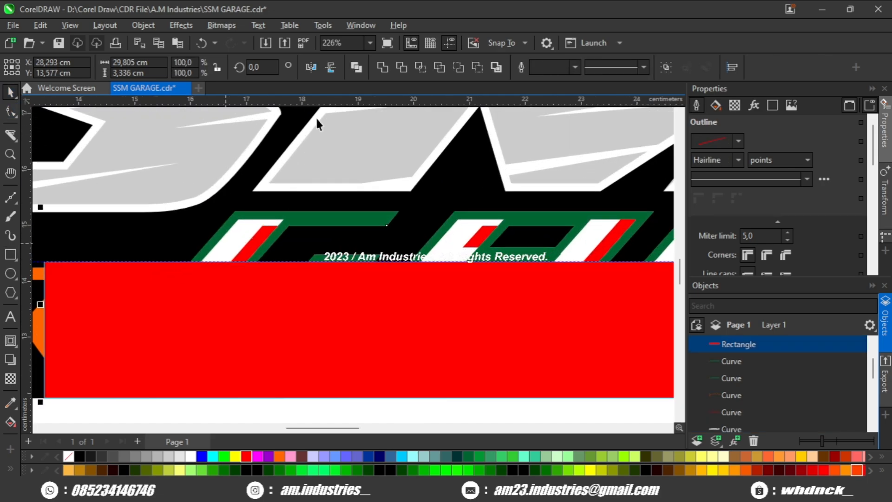
click(421, 67)
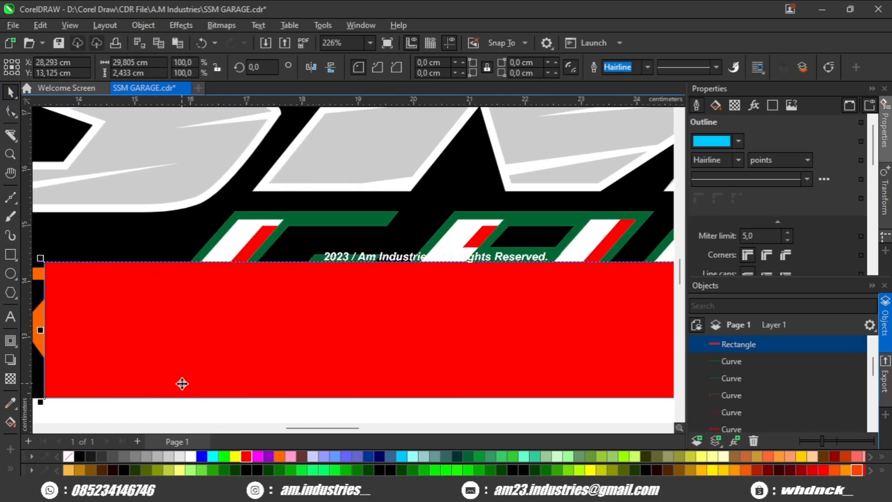
key(Delete)
- Trim the red lower halves of the GARAGE letters with the dark green outline using Back Minus Front, and delete the leftover outline
scroll(233, 273, up, 2)
scroll(233, 269, up, 1)
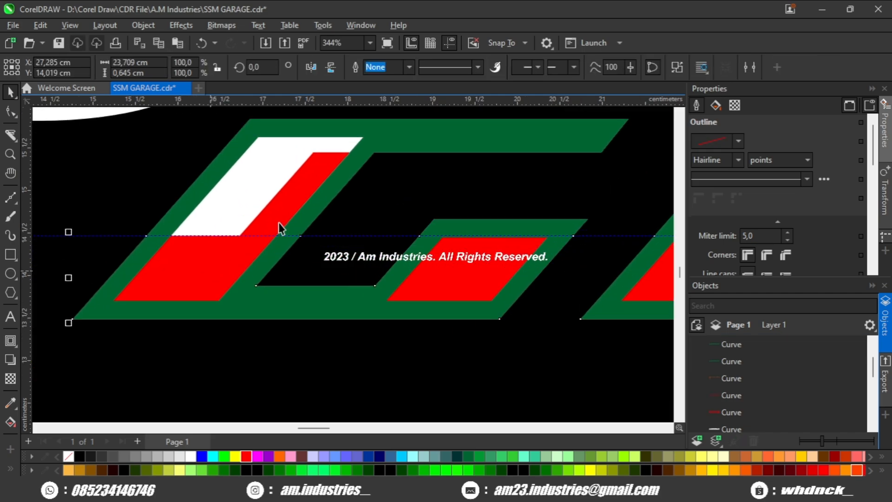
shift+click(254, 311)
scroll(333, 226, down, 1)
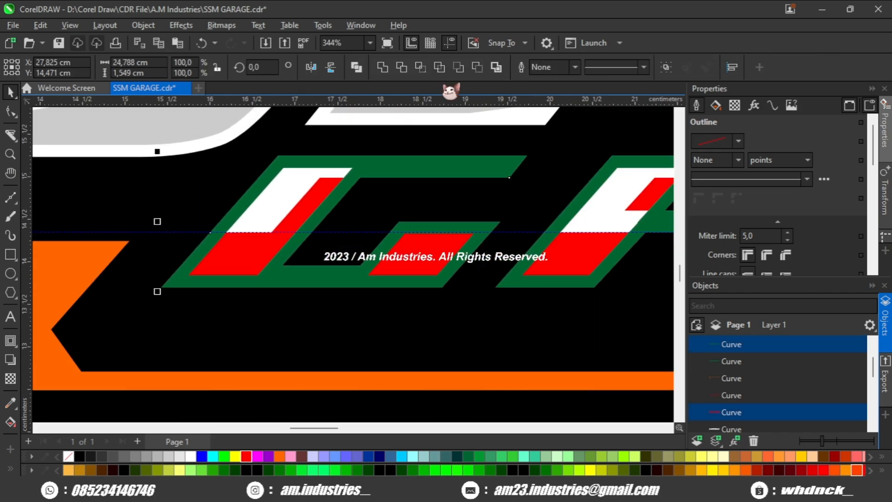
click(476, 67)
scroll(378, 174, down, 2)
key(ctrl+z)
scroll(357, 206, up, 1)
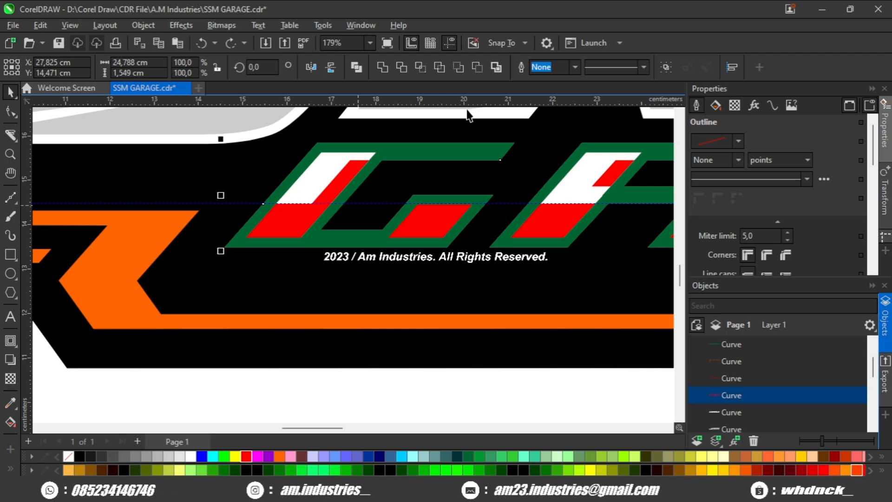
click(476, 67)
scroll(386, 179, up, 2)
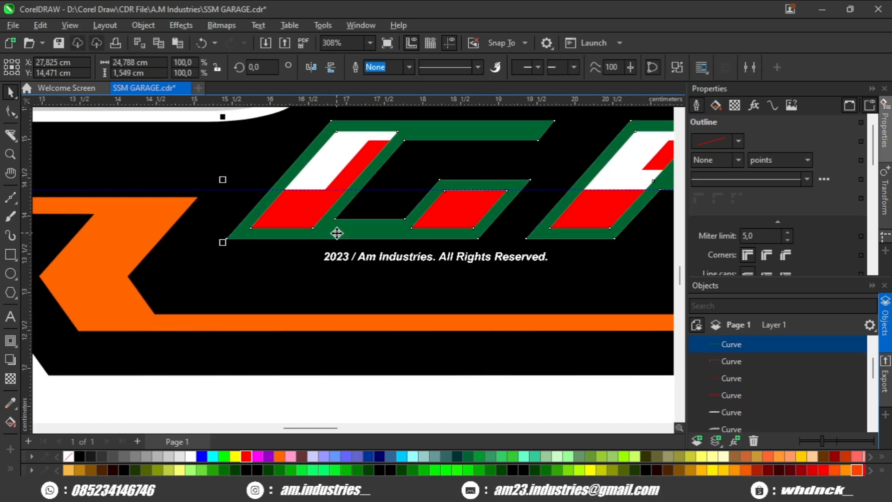
key(Delete)
scroll(337, 231, down, 1)
- Combine the red accents of the GARAGE letters into one curve and recolor the lettering magenta with purple accents
click(354, 185)
scroll(354, 186, up, 1)
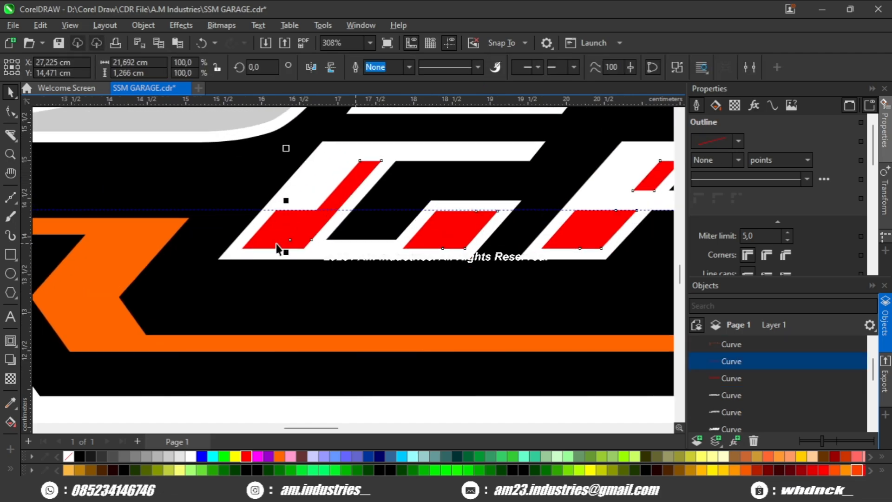
shift+click(277, 249)
scroll(275, 241, down, 1)
drag(394, 119, 311, 195)
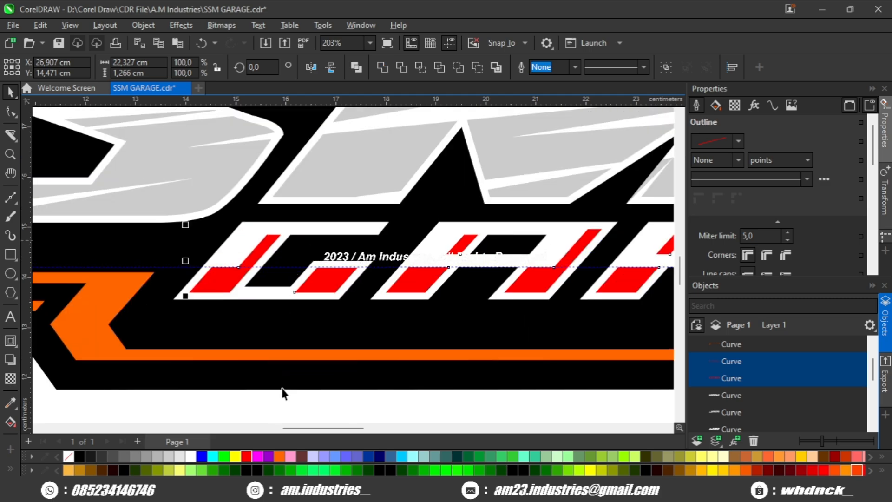
key(ctrl+l)
scroll(240, 280, down, 4)
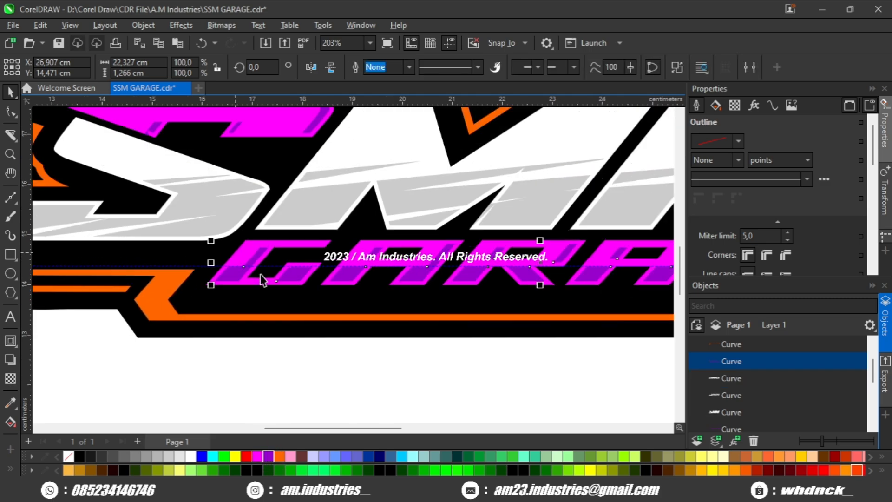
click(355, 347)
- Fill the upper orange contour lines purple and the lower orange ones white
scroll(158, 314, up, 5)
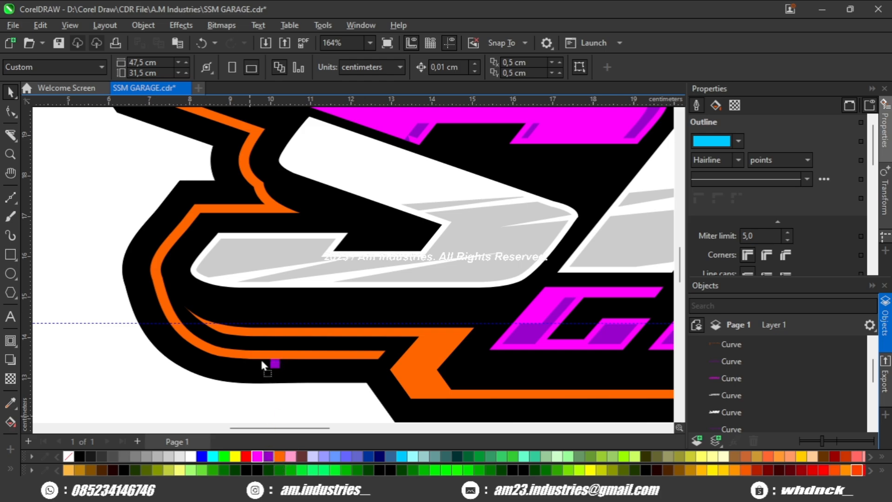
drag(261, 361, 255, 358)
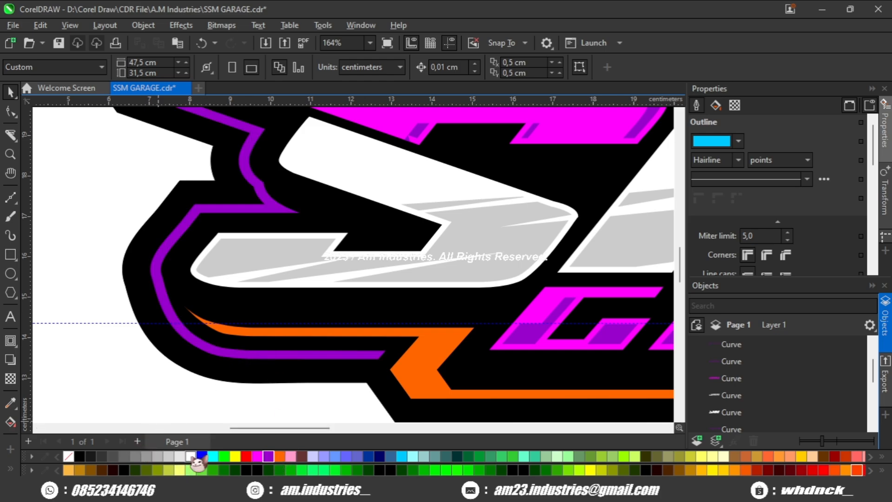
scroll(381, 367, down, 4)
drag(438, 371, 263, 321)
scroll(478, 307, up, 1)
- Delete the horizontal guideline and group all the logo objects
click(552, 306)
key(Delete)
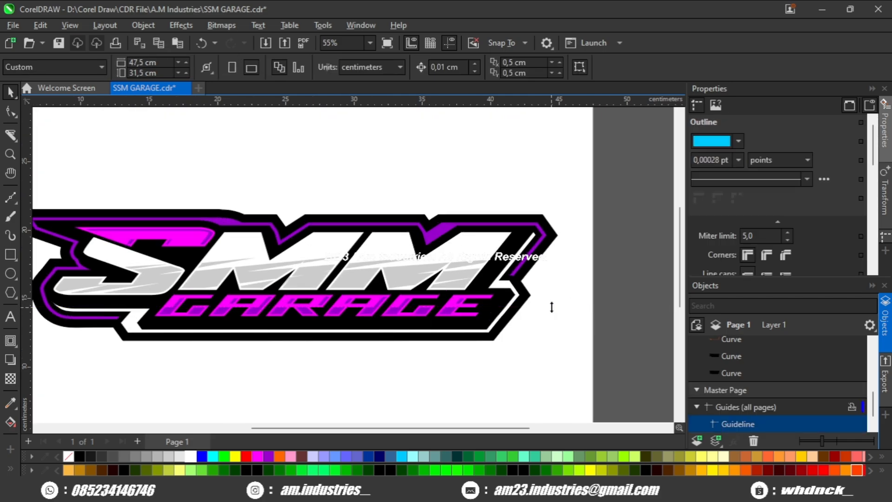
scroll(596, 197, down, 2)
drag(156, 371, 157, 370)
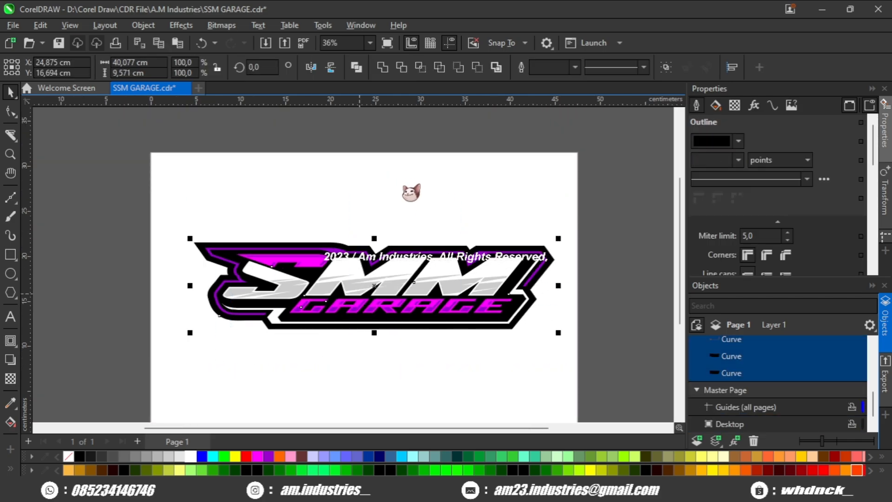
scroll(360, 304, up, 3)
scroll(360, 312, down, 2)
scroll(559, 278, up, 1)
key(ctrl+g)
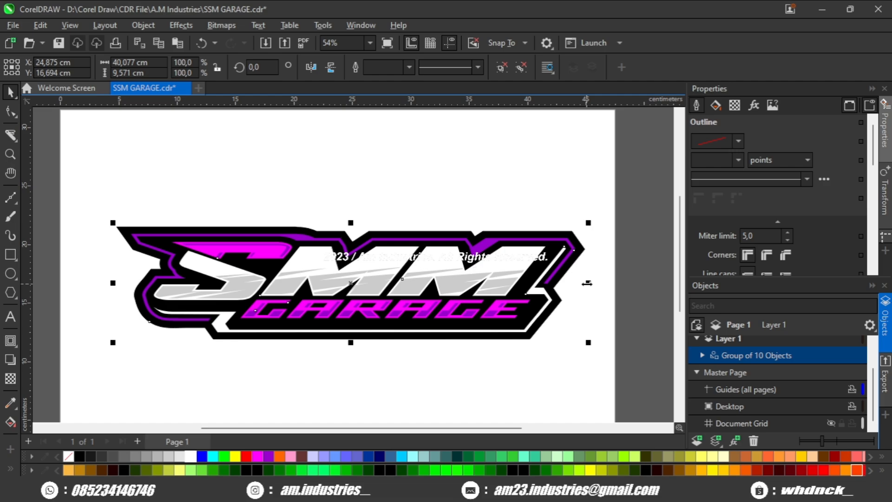
- Try stretching the grouped logo horizontally to 114,1 %
drag(591, 282, 622, 281)
scroll(399, 301, down, 1)
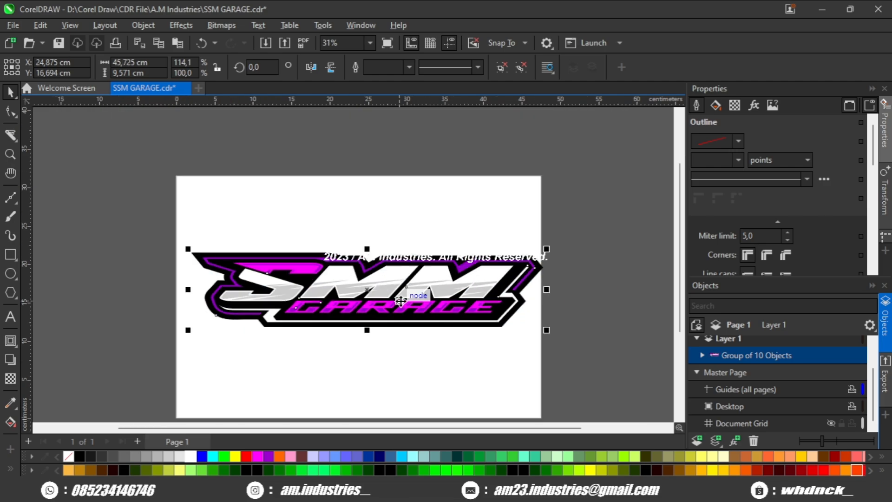
scroll(399, 307, up, 2)
scroll(396, 311, down, 1)
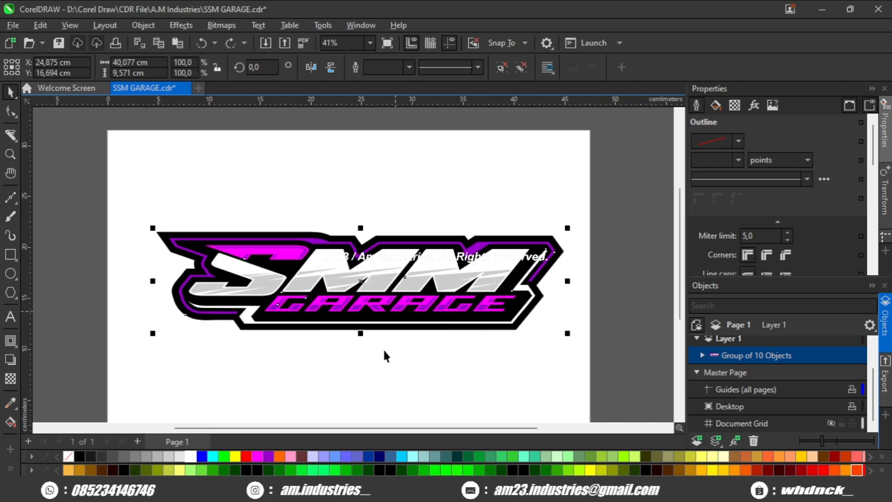
- Center the grouped logo on the page
key(p)
click(362, 366)
scroll(361, 366, down, 1)
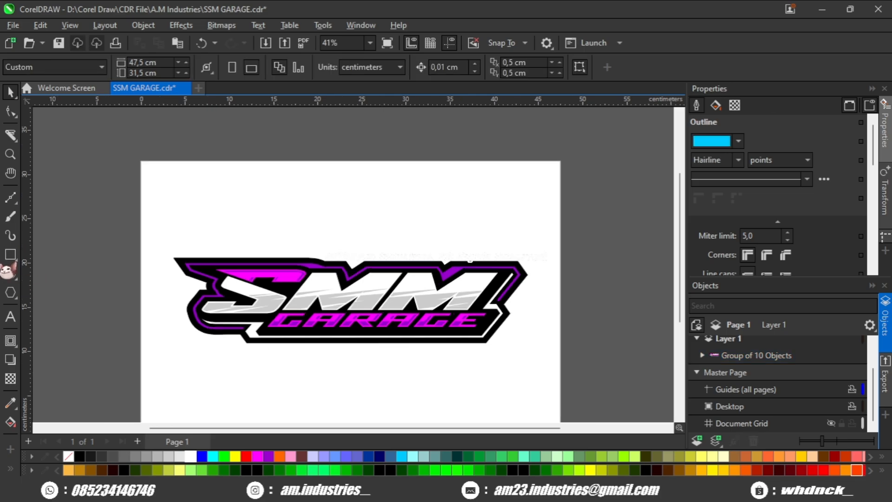
- Draw a black rectangle without outline, about 50.9 × 17.6 cm, over the logo and center it on the page
click(10, 255)
drag(214, 320, 576, 377)
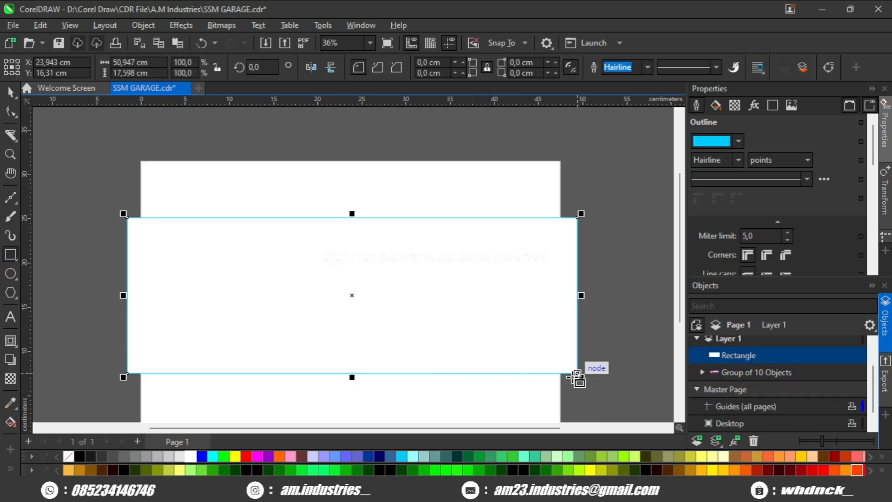
click(79, 456)
right_click(68, 455)
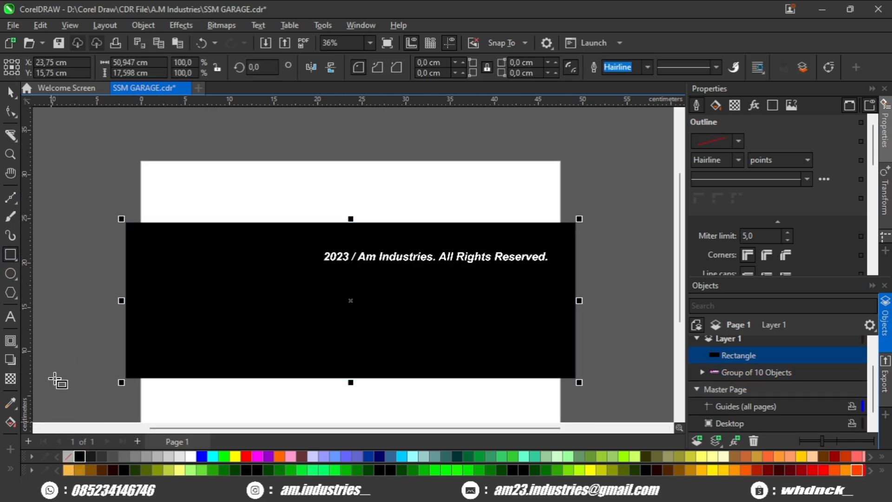
- Send the black rectangle behind the logo group as its background
key(shift+Page_Down)
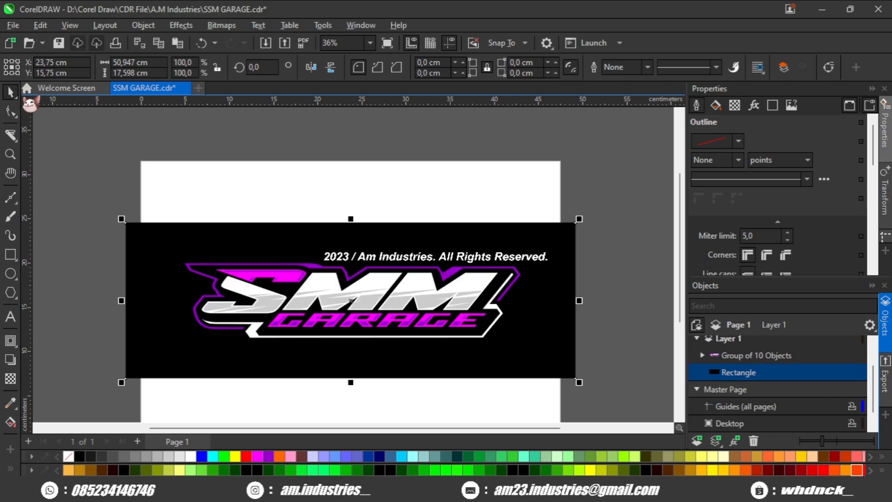
click(285, 197)
scroll(360, 328, up, 3)
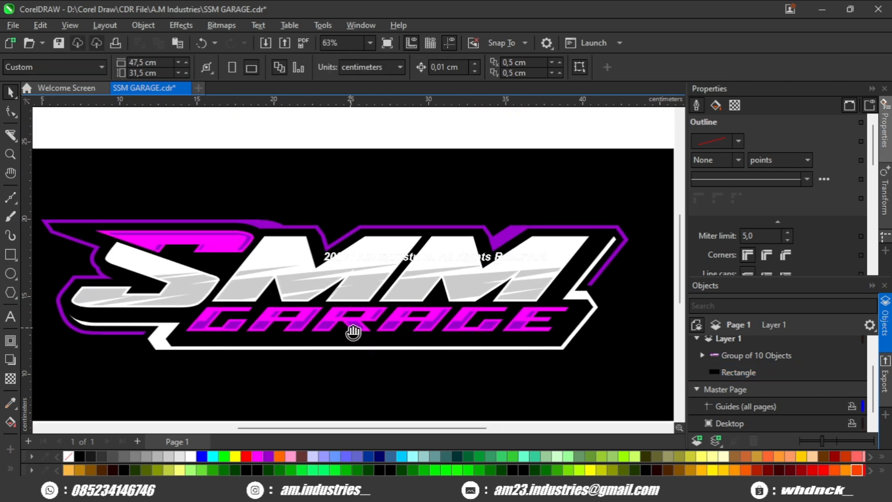
drag(353, 331, 366, 324)
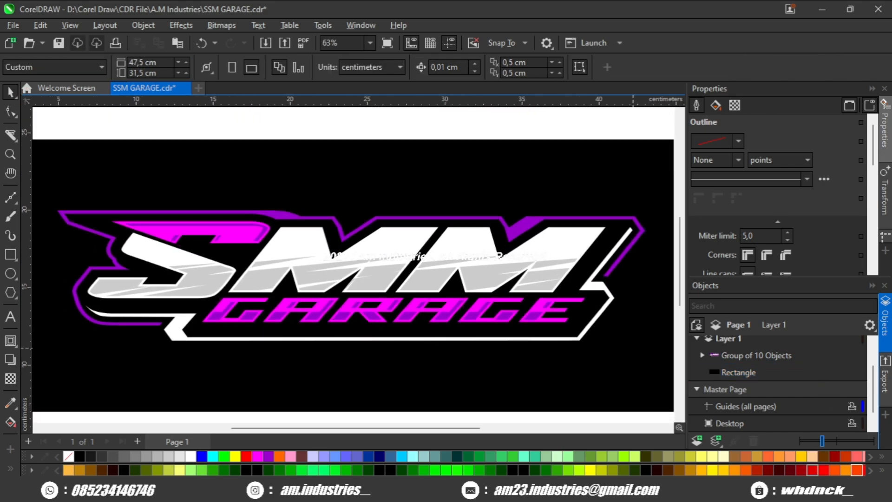